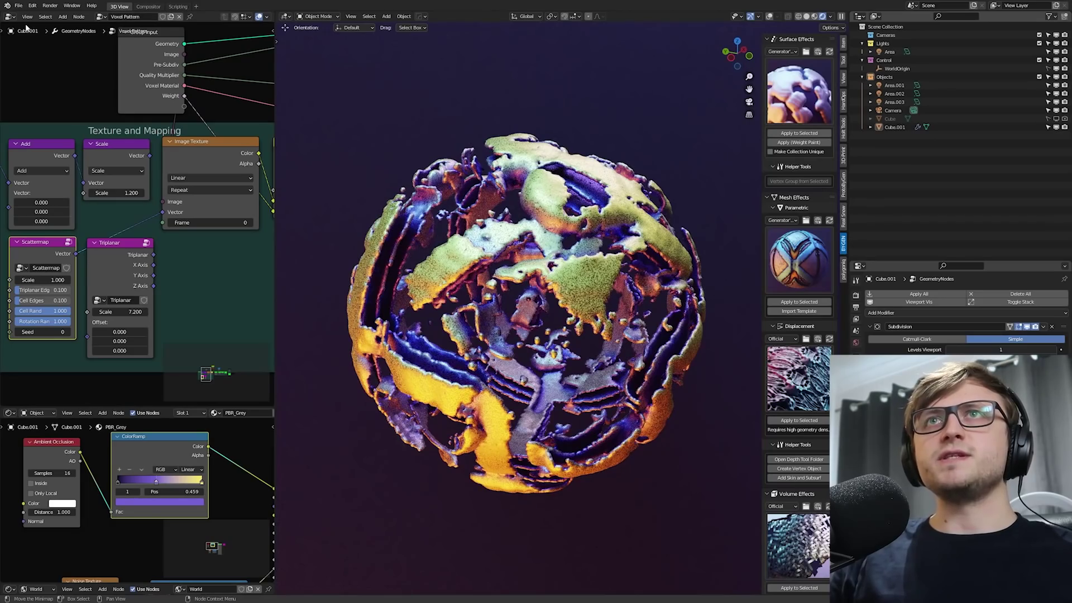
# Display the voxel-patterned planes in Rendered viewport shading and get a close view of their mesh pattern.
pyautogui.click(18, 5)
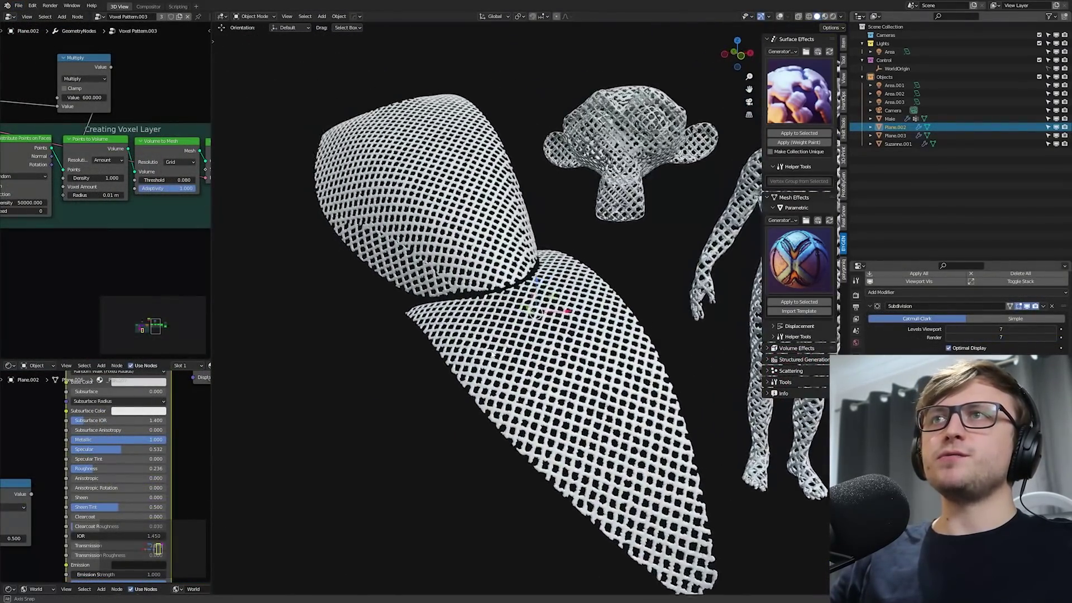
pyautogui.moveTo(492, 354)
pyautogui.mouseDown(button='middle')
pyautogui.moveTo(461, 356)
pyautogui.moveTo(527, 344)
pyautogui.moveTo(501, 355)
pyautogui.mouseUp(button='middle')
pyautogui.press('z')
pyautogui.click(577, 307)
pyautogui.scroll(2, 544, 341)
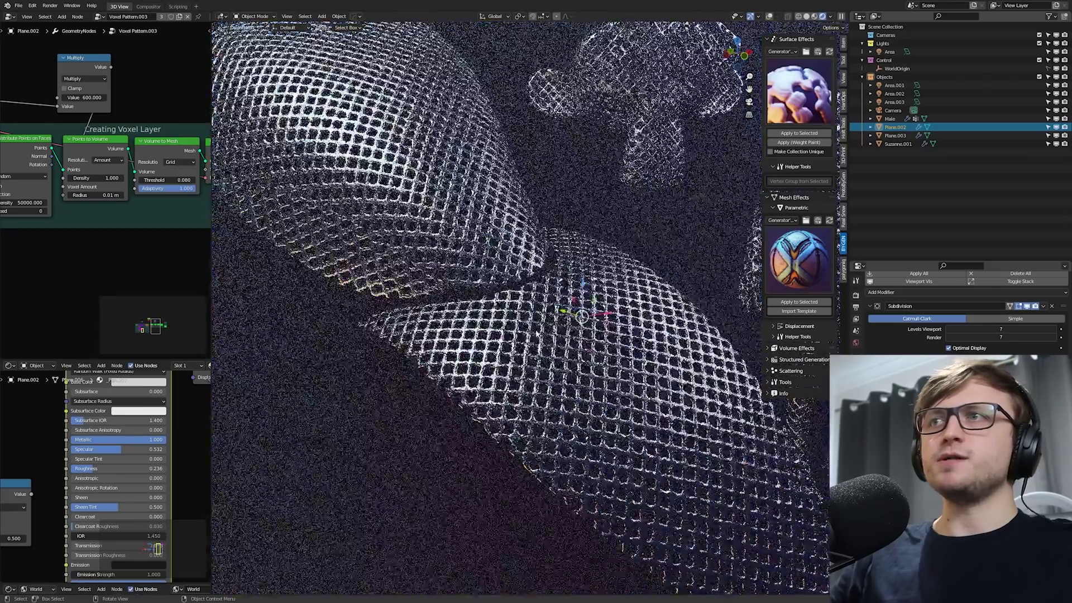
pyautogui.hotkey('alt', 'a')
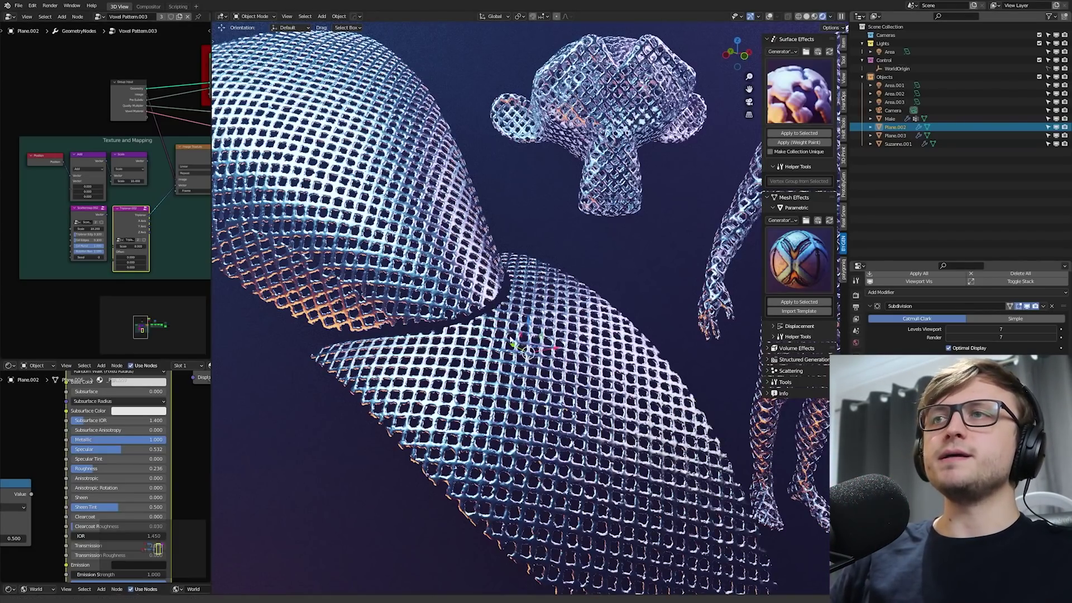
pyautogui.scroll(3, 483, 342)
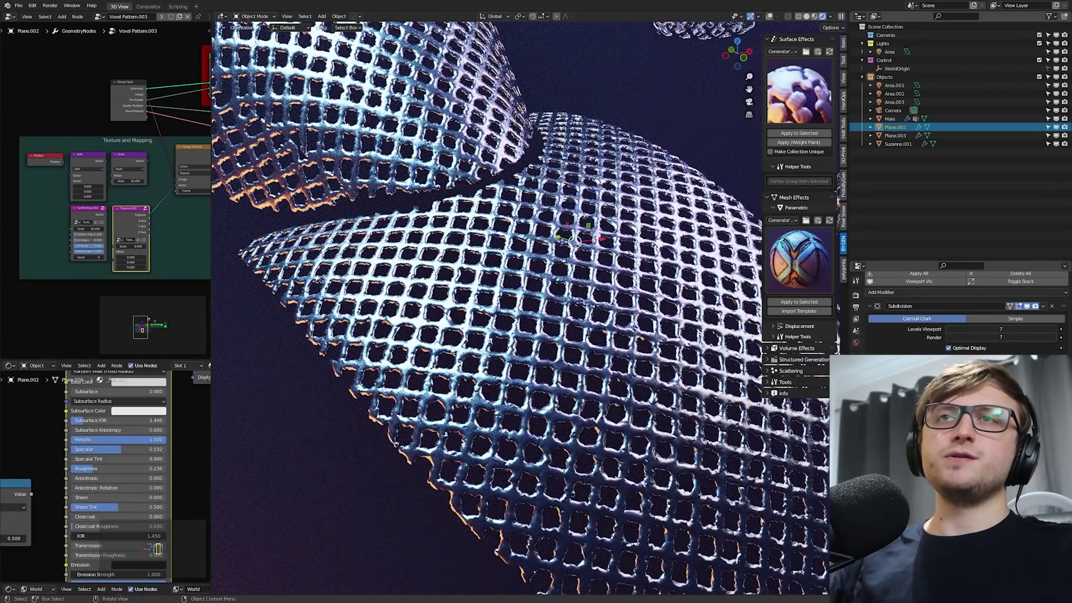
pyautogui.scroll(4, 112, 217)
# Enlarge the geometry node editor and the image viewer, and shift the Image Texture node slightly within the Texture and Mapping frame.
pyautogui.moveTo(211, 237); pyautogui.dragTo(356, 226)
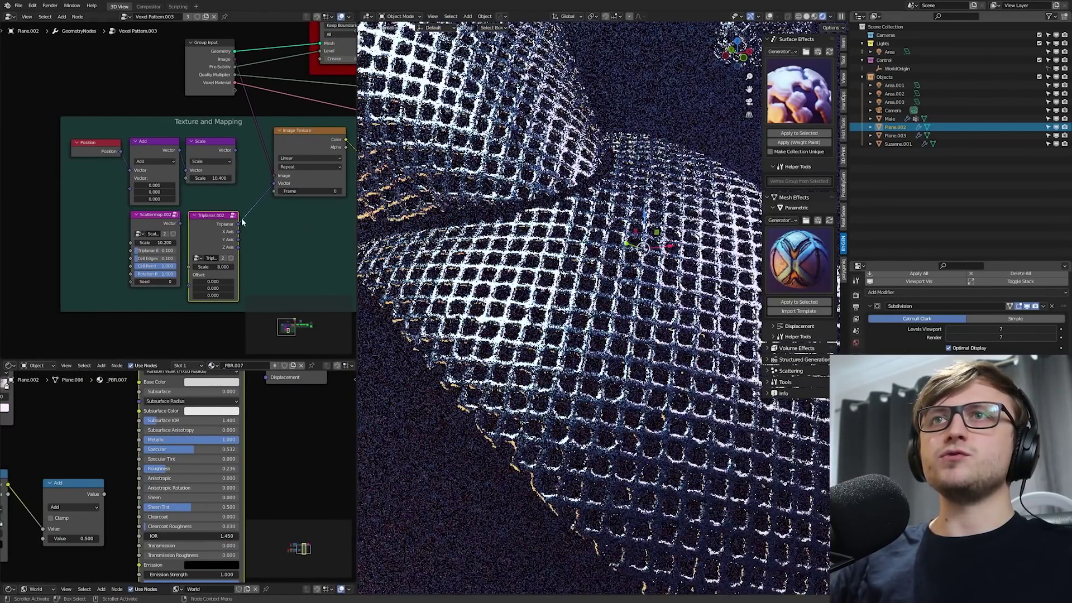
pyautogui.scroll(2, 134, 251)
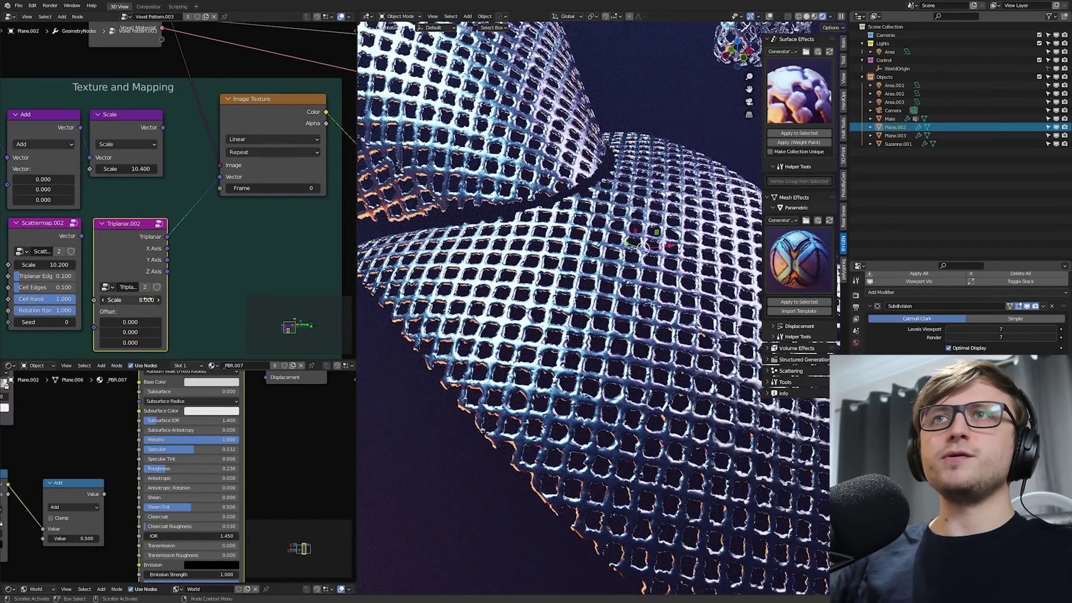
pyautogui.moveTo(260, 105); pyautogui.dragTo(256, 103)
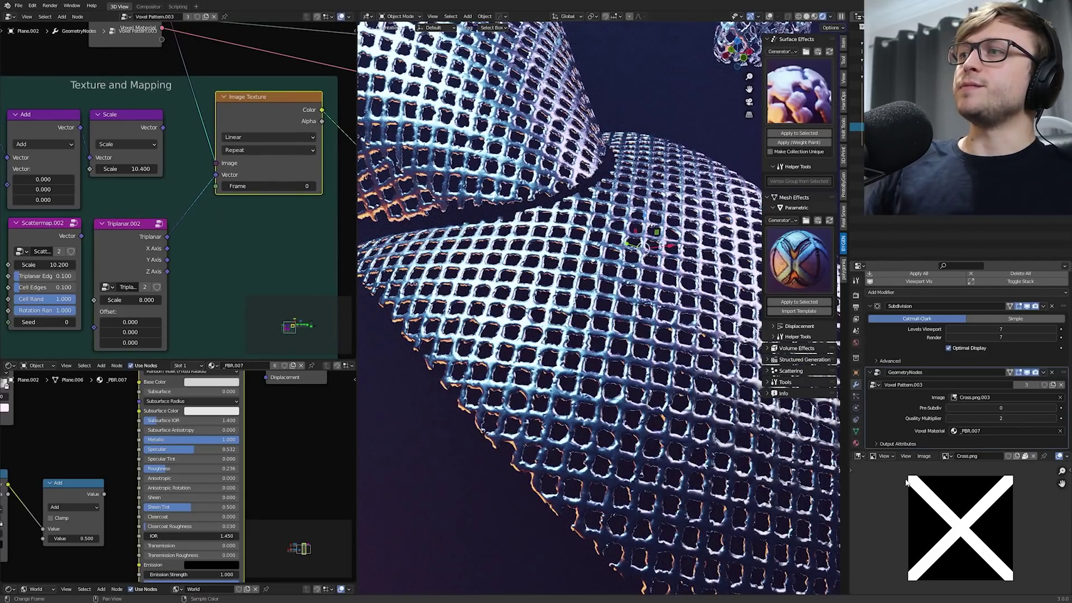
pyautogui.moveTo(929, 449); pyautogui.dragTo(929, 399)
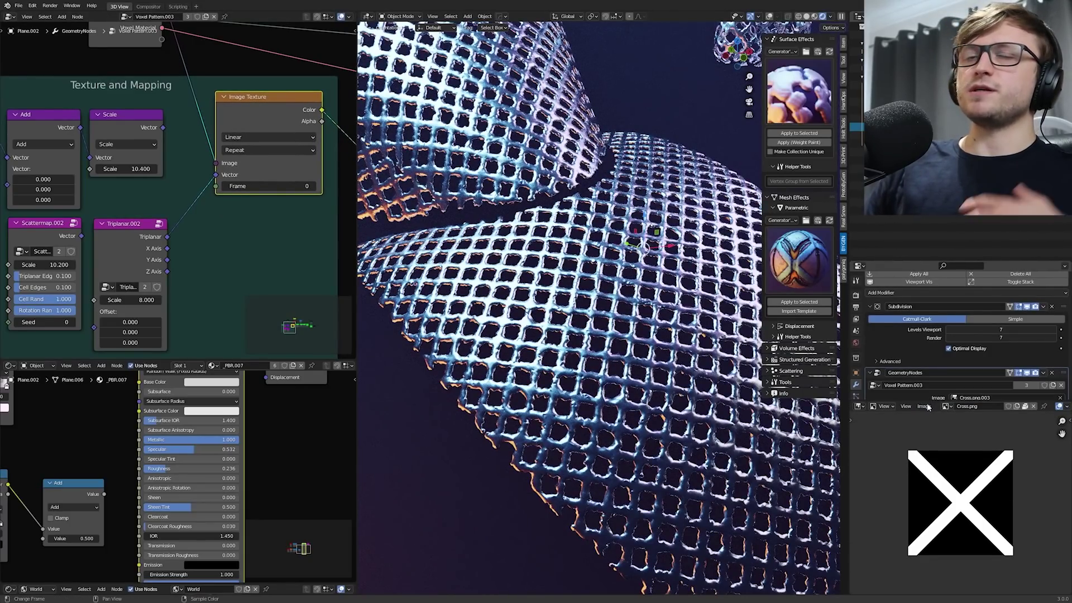
# Set the Triplanar.002 node's scale to 3 to enlarge the pattern on the planes.
pyautogui.click(138, 300)
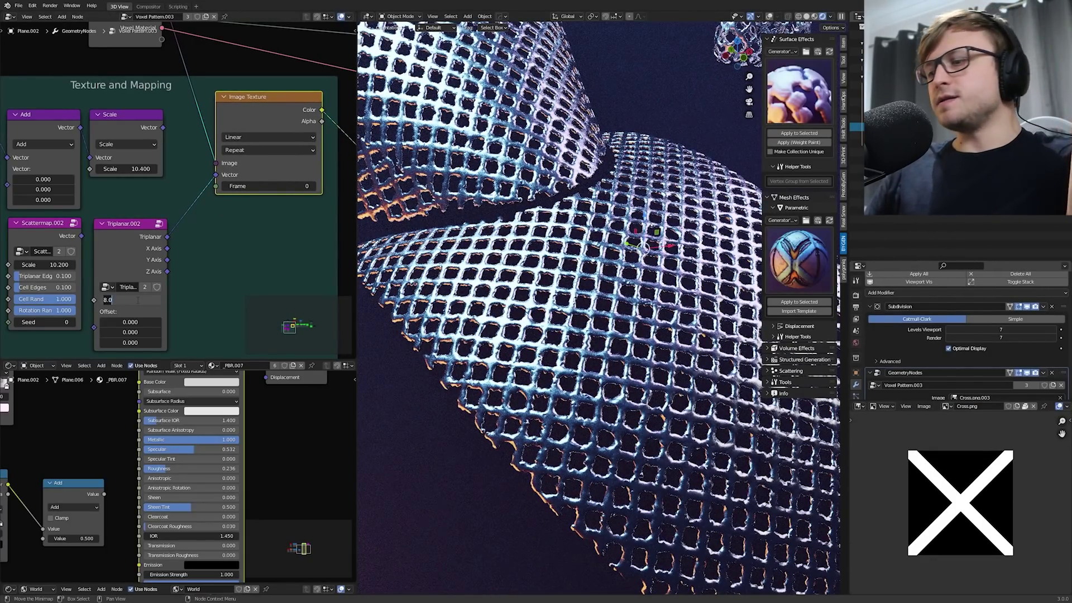
pyautogui.press('Return')
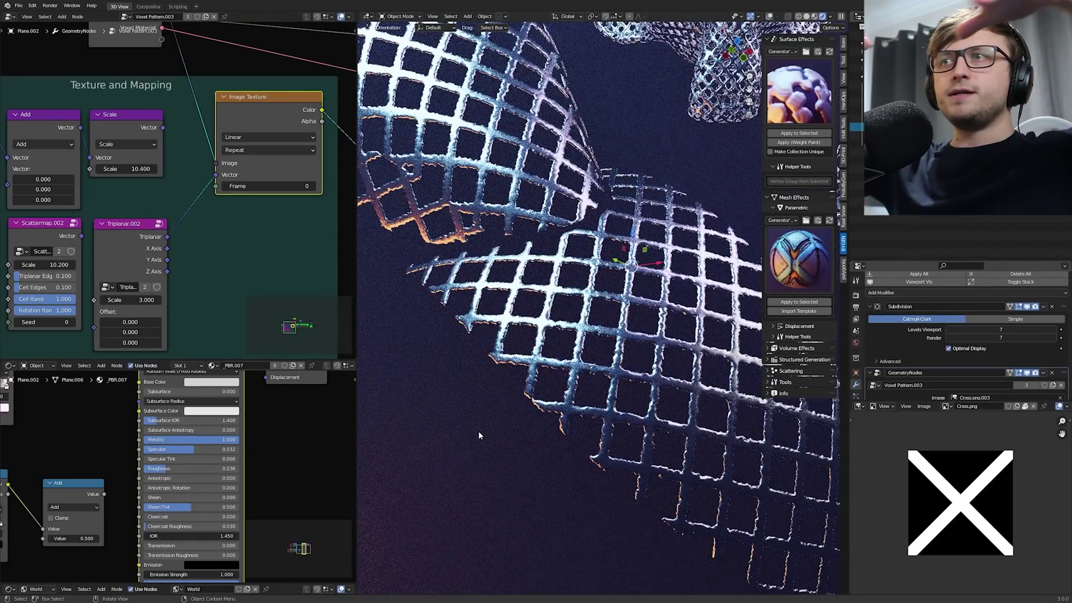
pyautogui.moveTo(478, 431); pyautogui.dragTo(798, 391, button='middle')
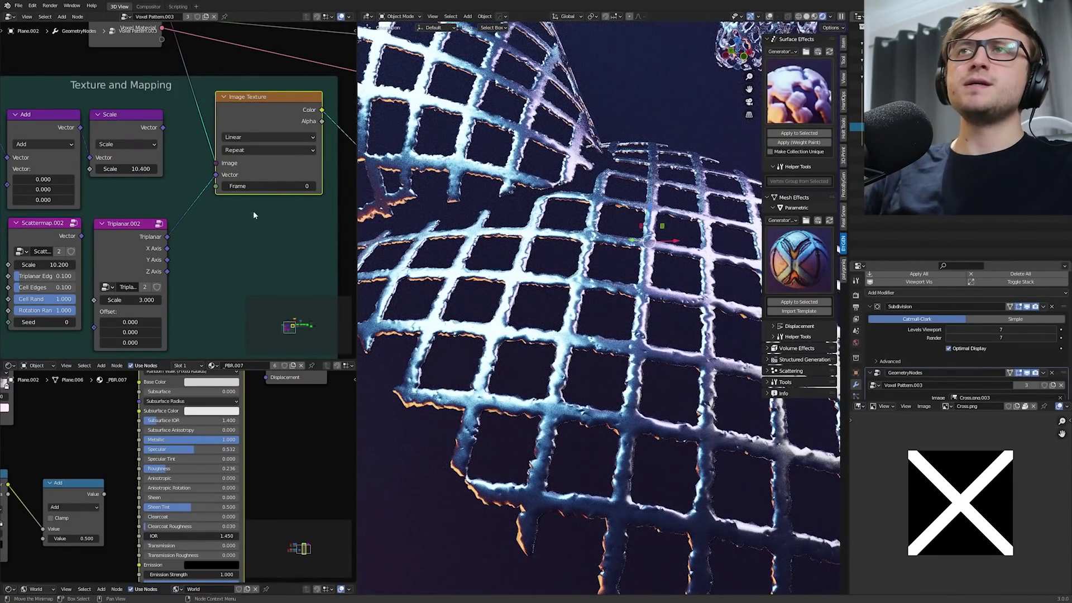
# Look over the Creating Voxel Layer nodes and set the Triplanar.002 node's scale to 16.
pyautogui.moveTo(253, 210); pyautogui.dragTo(2, 283, button='middle')
pyautogui.moveTo(250, 254); pyautogui.dragTo(180, 273, button='middle')
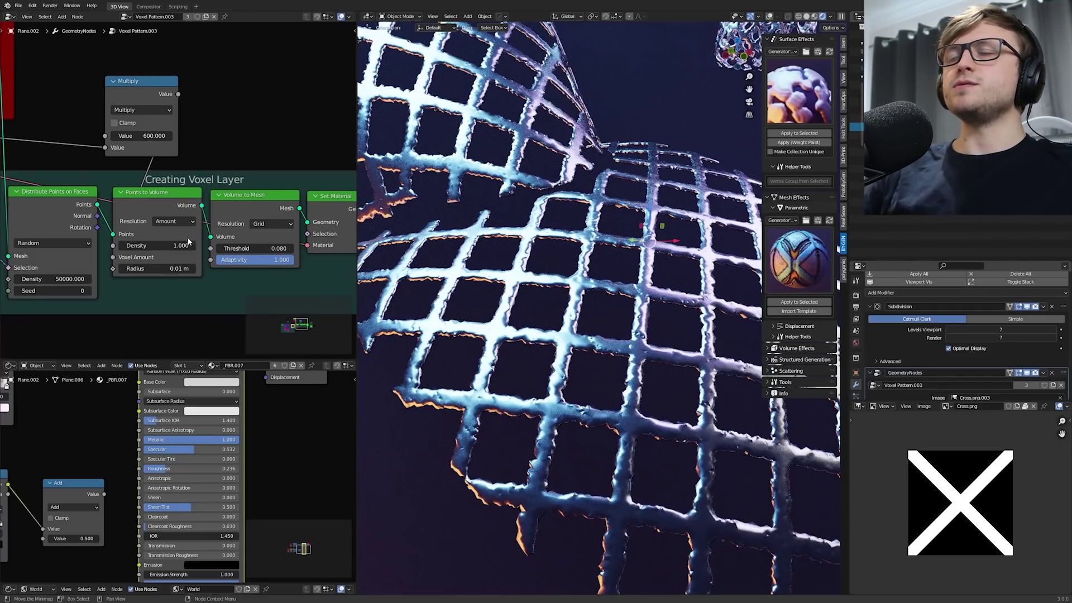
pyautogui.scroll(-1, 82, 304)
pyautogui.moveTo(22, 334); pyautogui.dragTo(220, 252, button='middle')
pyautogui.moveTo(120, 302); pyautogui.dragTo(147, 267, button='middle')
pyautogui.scroll(2, 148, 264)
pyautogui.click(140, 259)
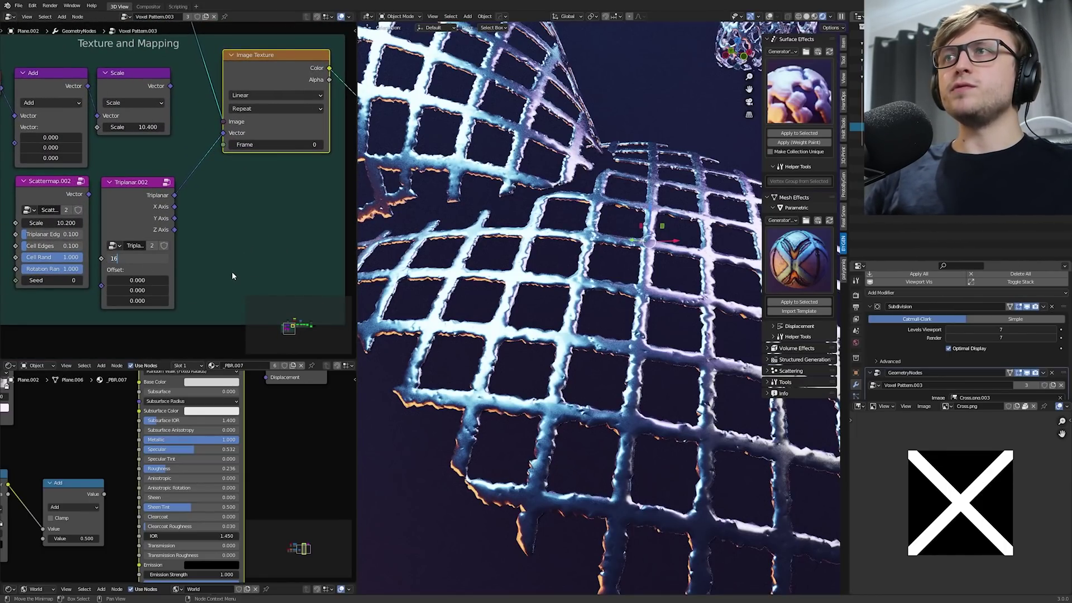
pyautogui.press('Return')
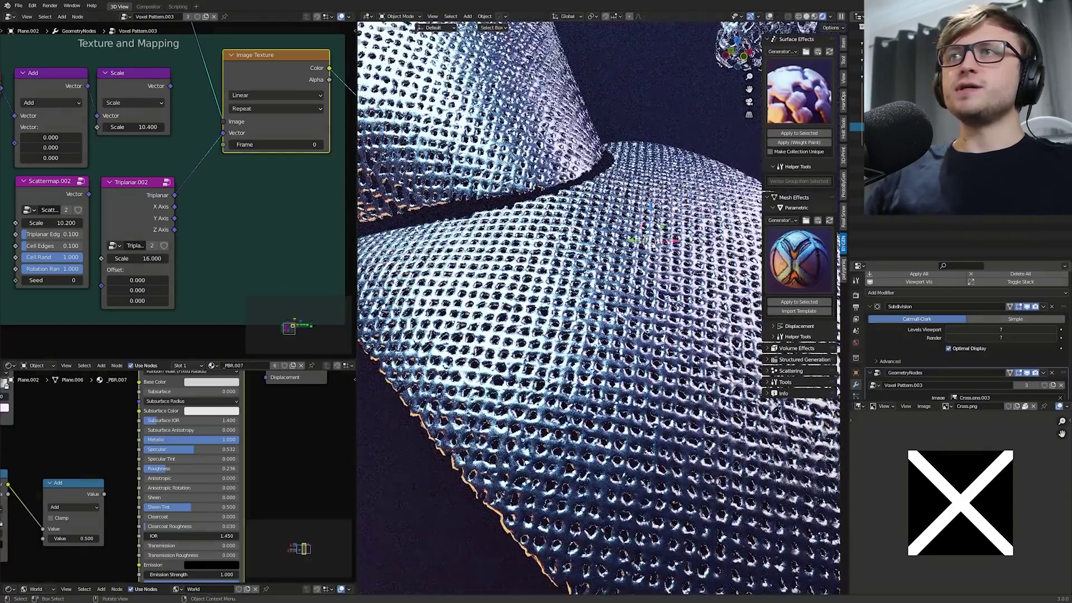
# Examine the dense voxel pattern on the two planes up close and from farther away.
pyautogui.scroll(1, 598, 307)
pyautogui.moveTo(583, 388); pyautogui.dragTo(600, 387, button='middle')
pyautogui.scroll(2, 600, 387)
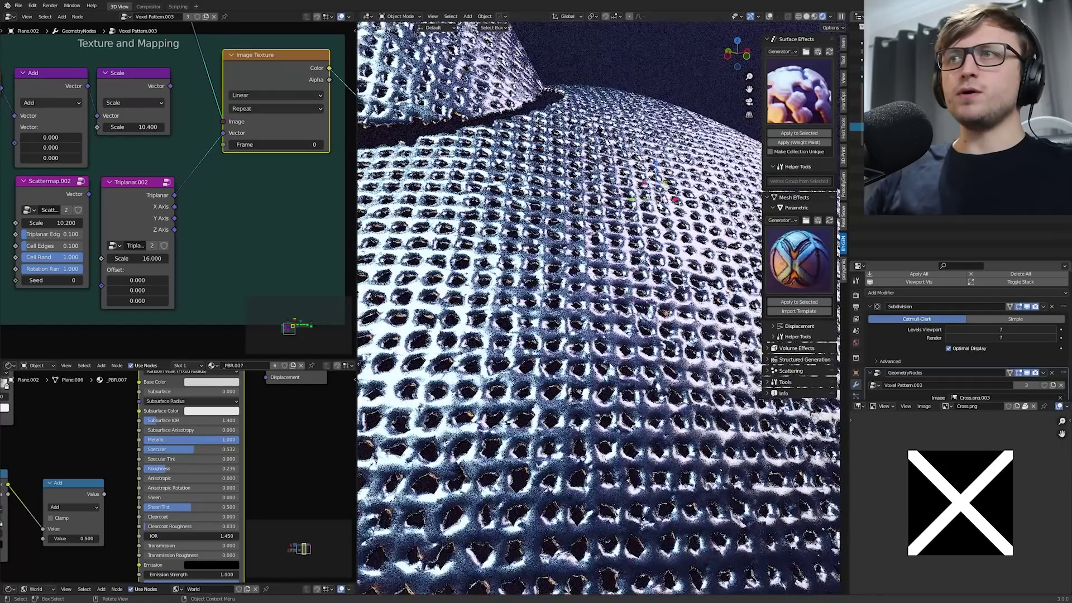
pyautogui.scroll(1, 575, 377)
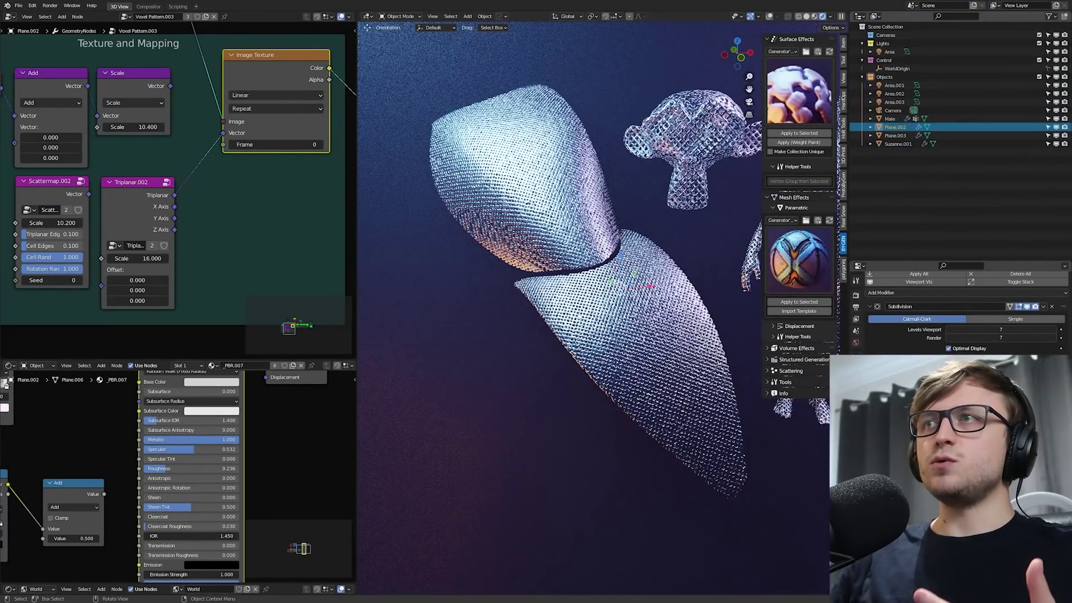
pyautogui.scroll(10, 582, 407)
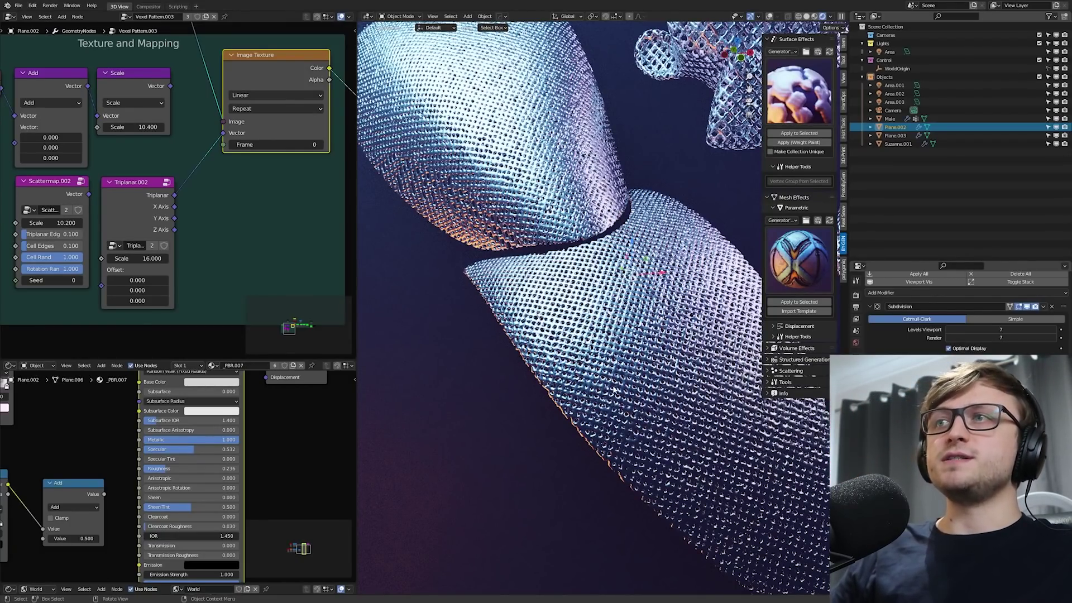
pyautogui.keyDown('shift'); pyautogui.moveTo(614, 389); pyautogui.dragTo(565, 376, button='middle'); pyautogui.keyUp('shift')
pyautogui.scroll(-1, 304, 246)
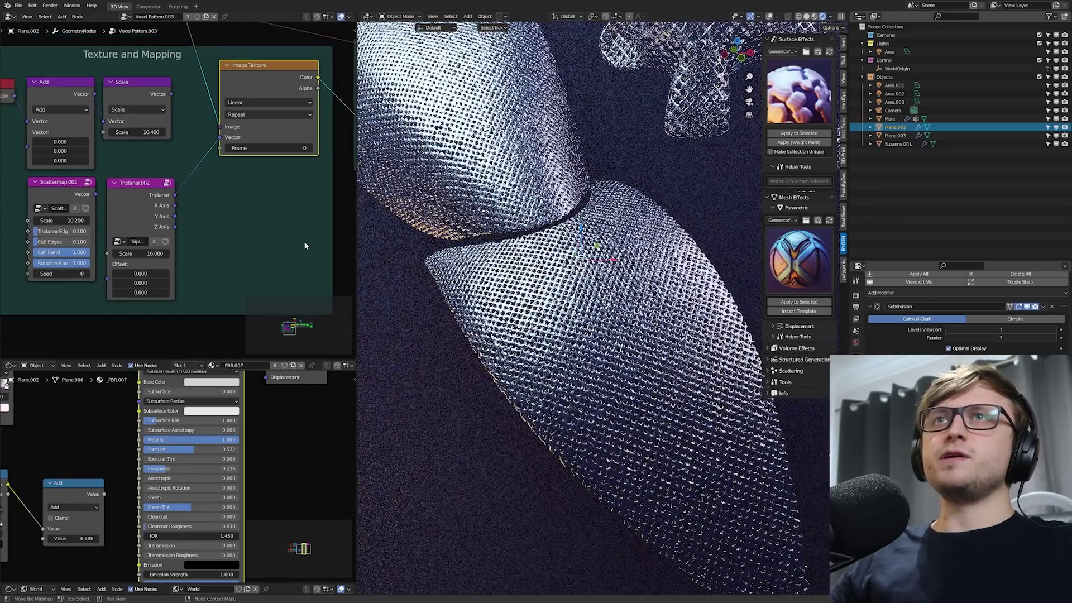
# Review the Voxel Pattern.003 node tree in a maximized node editor, and restore the normal layout.
pyautogui.hotkey('ctrl', 'space')
pyautogui.scroll(-2, 569, 299)
pyautogui.moveTo(569, 299); pyautogui.dragTo(463, 391, button='middle')
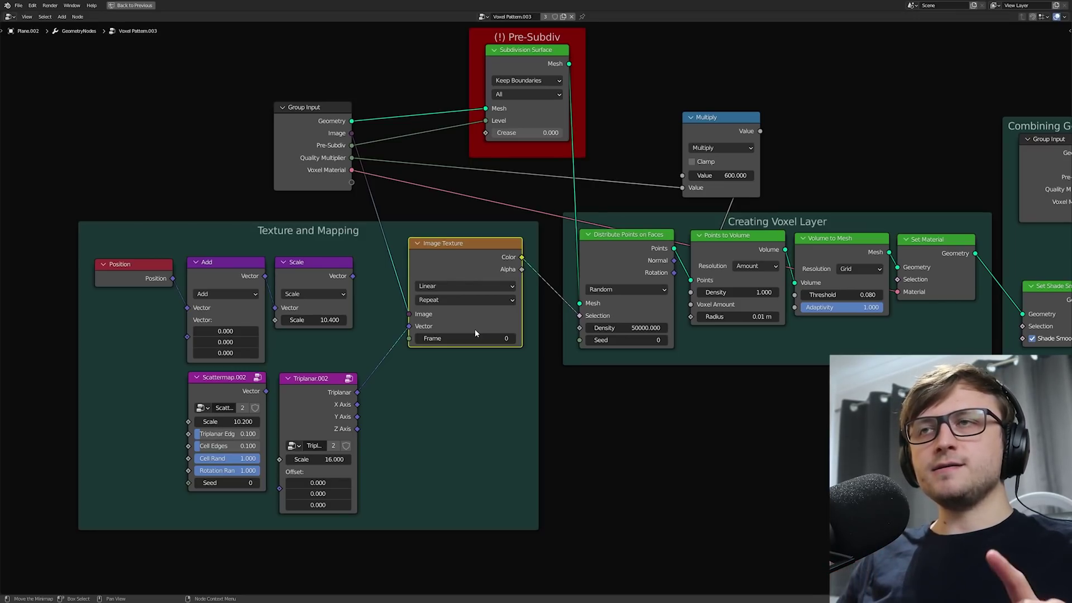
pyautogui.hotkey('ctrl', 'space')
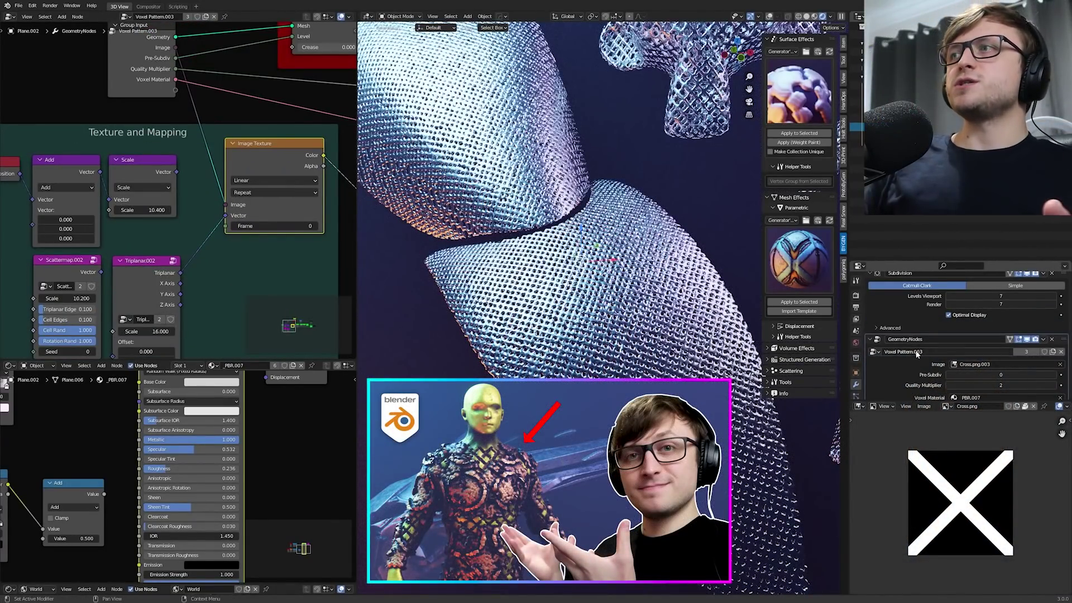
# Use Circle.png.003 as the pattern image of the plane's Voxel Pattern.003 geometry nodes modifier.
pyautogui.scroll(-1, 916, 353)
pyautogui.click(953, 347)
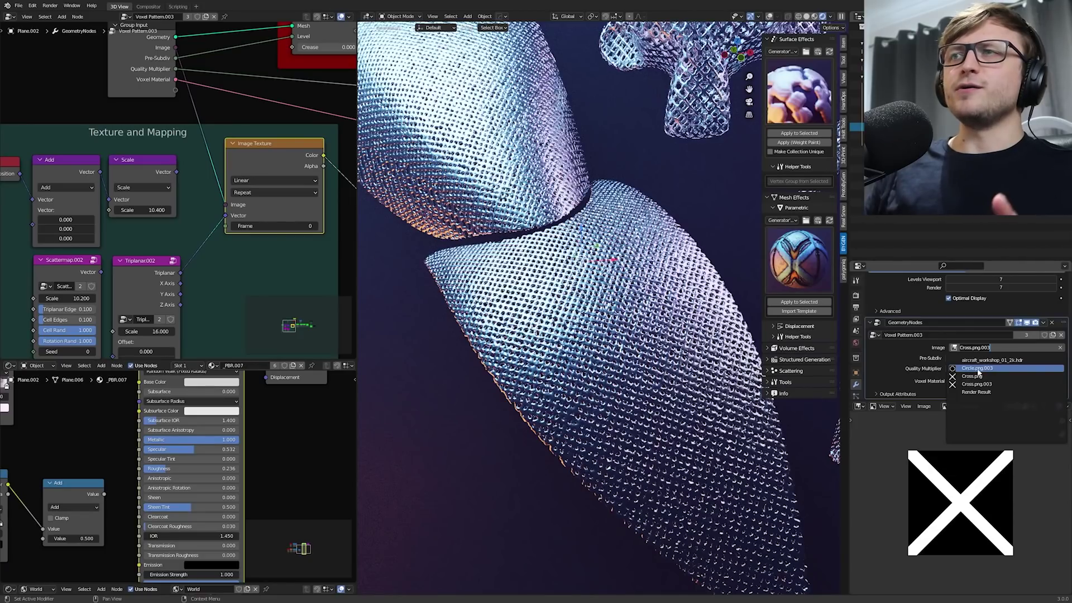
pyautogui.click(983, 369)
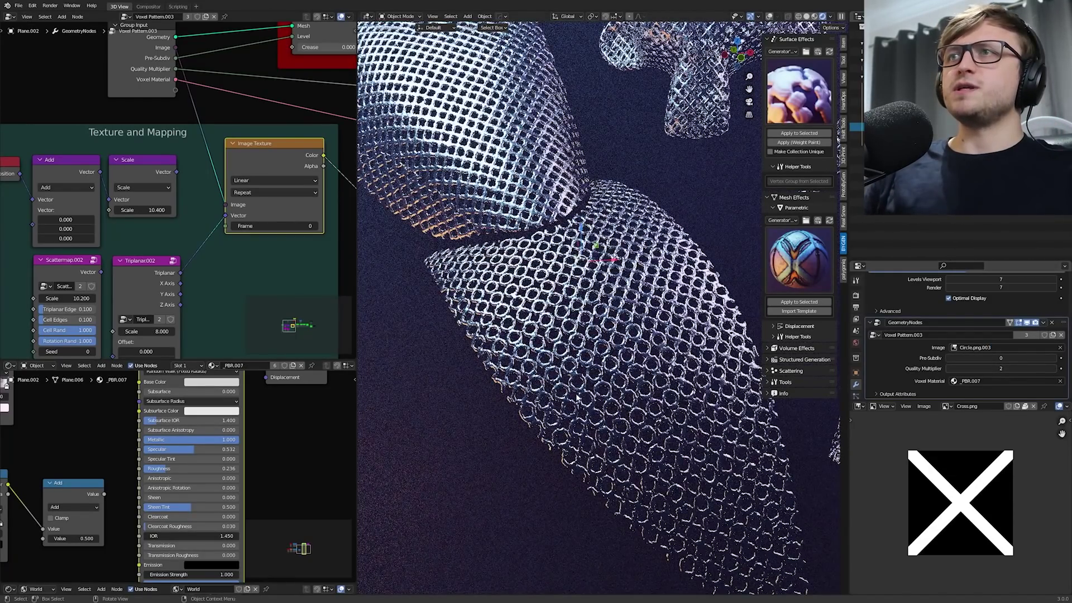
pyautogui.moveTo(578, 397); pyautogui.dragTo(586, 351, button='middle')
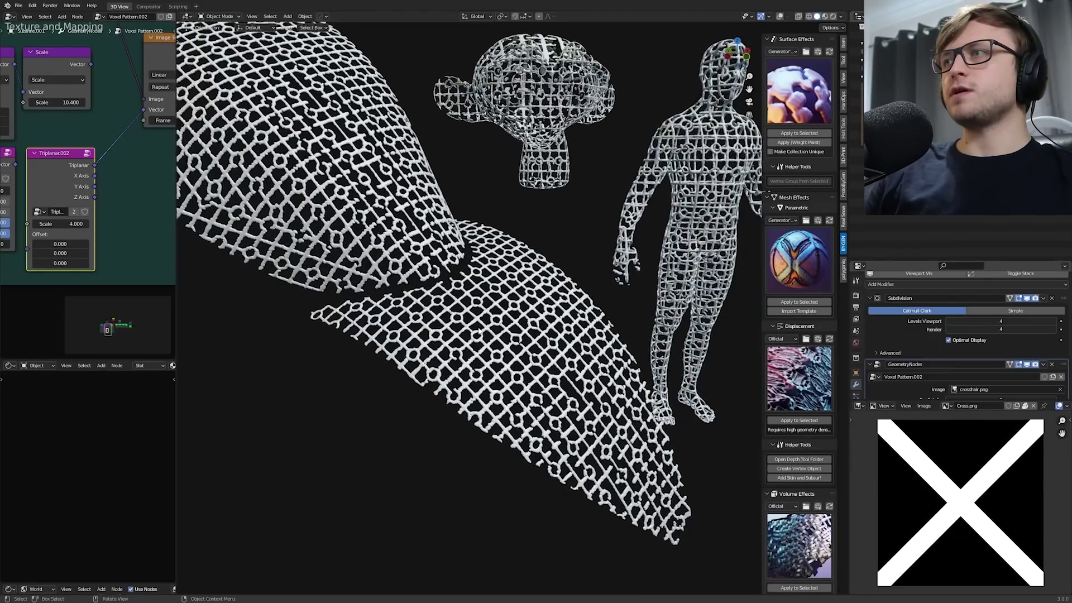
# Show crosshair.png in the image editor.
pyautogui.scroll(4, 479, 331)
pyautogui.scroll(-3, 962, 387)
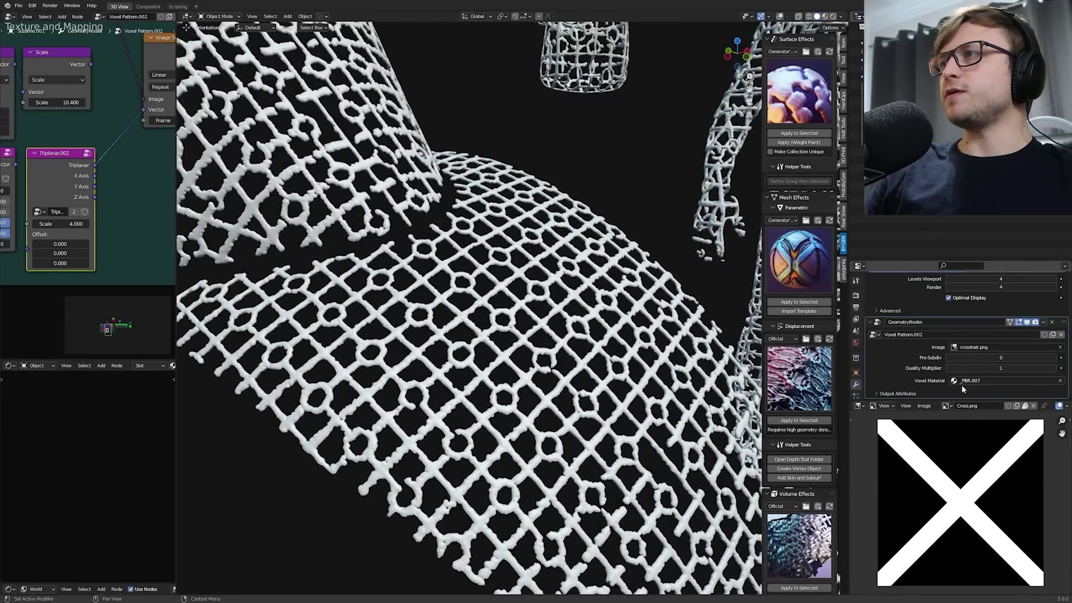
pyautogui.click(948, 407)
pyautogui.click(972, 438)
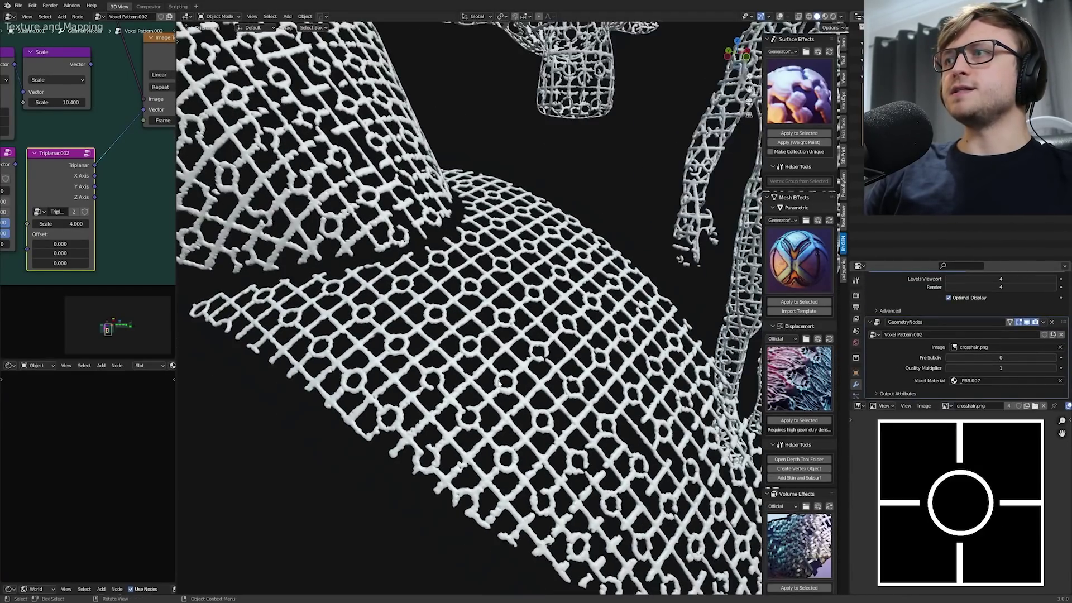
# Switch the viewport to Rendered shading to show the crosshair pattern on the planes.
pyautogui.press('z')
pyautogui.click(610, 268)
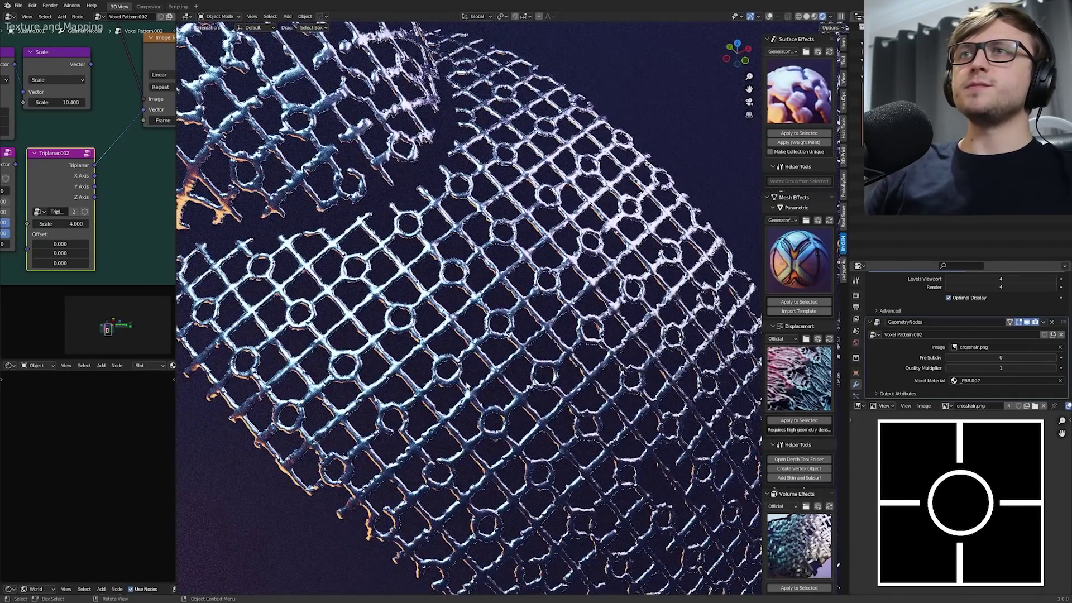
pyautogui.moveTo(467, 387); pyautogui.dragTo(447, 395, button='middle')
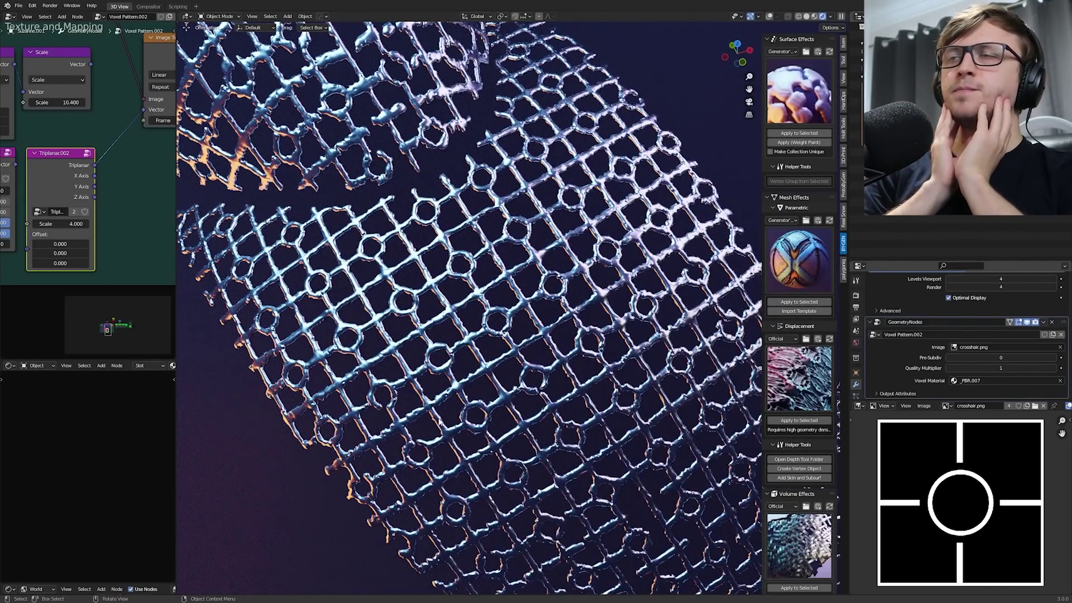
# Widen the node editor and examine the pattern on the planes, the monkey head and the human figure.
pyautogui.moveTo(176, 251); pyautogui.dragTo(304, 251)
pyautogui.scroll(-5, 588, 323)
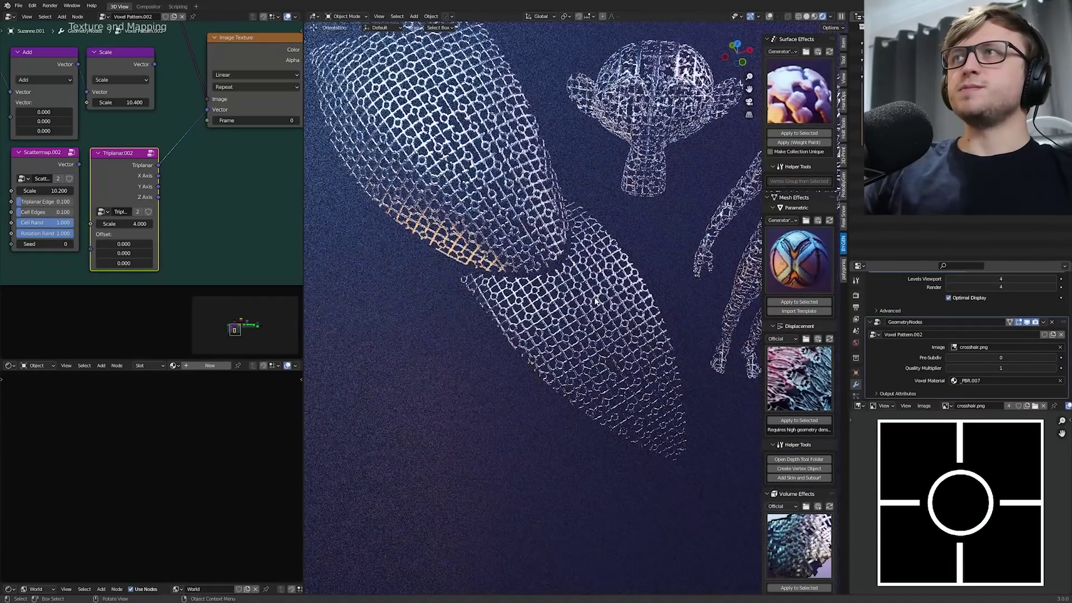
pyautogui.moveTo(588, 322); pyautogui.dragTo(505, 313, button='middle')
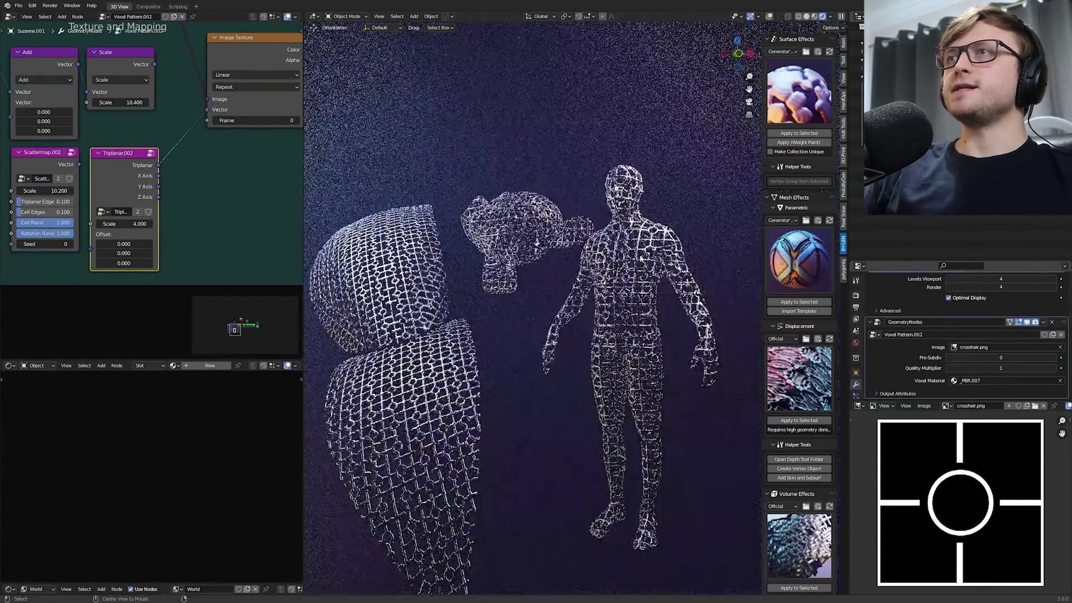
pyautogui.scroll(4, 564, 223)
pyautogui.keyDown('shift'); pyautogui.moveTo(563, 224); pyautogui.dragTo(503, 312, button='middle'); pyautogui.keyUp('shift')
pyautogui.scroll(3, 91, 256)
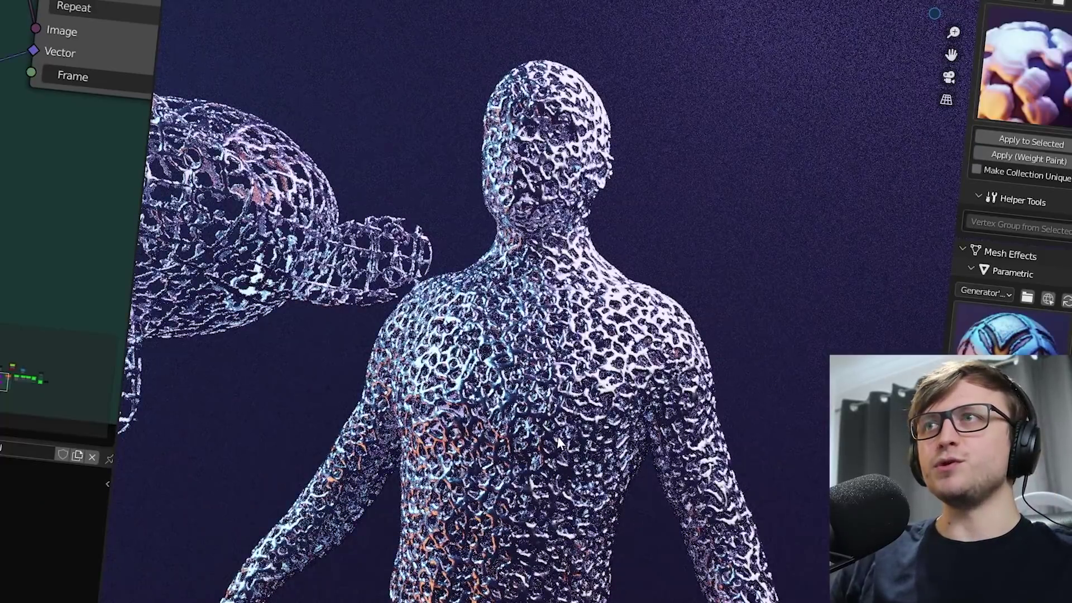
pyautogui.scroll(2, 557, 442)
pyautogui.moveTo(511, 413); pyautogui.dragTo(555, 449, button='middle')
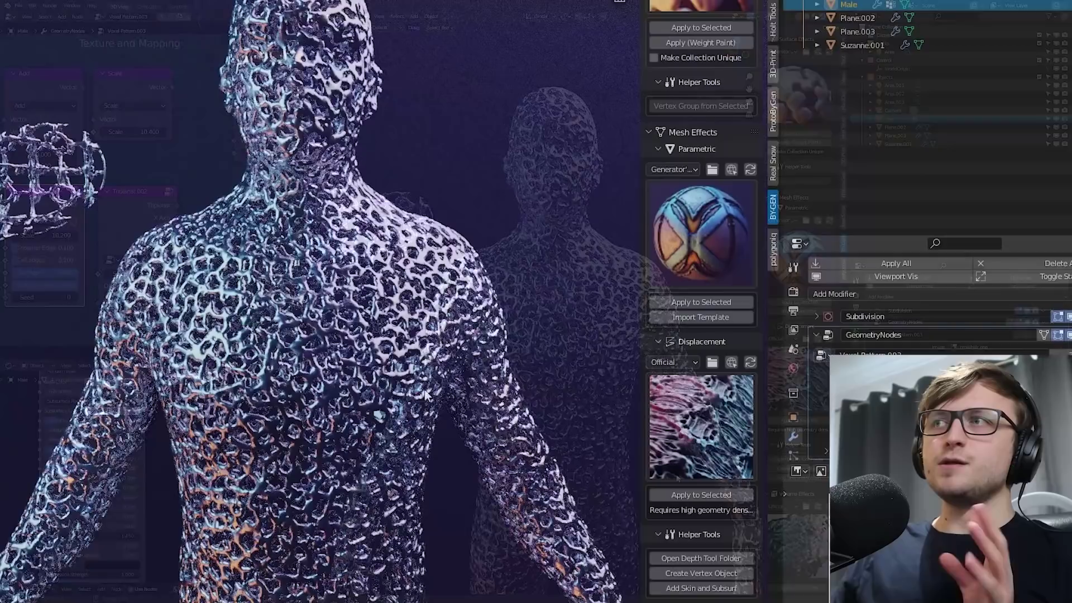
# Browse the Parametric mesh effect presets for Voxel Pattern, and view the patterned human figure from several angles.
pyautogui.click(800, 250)
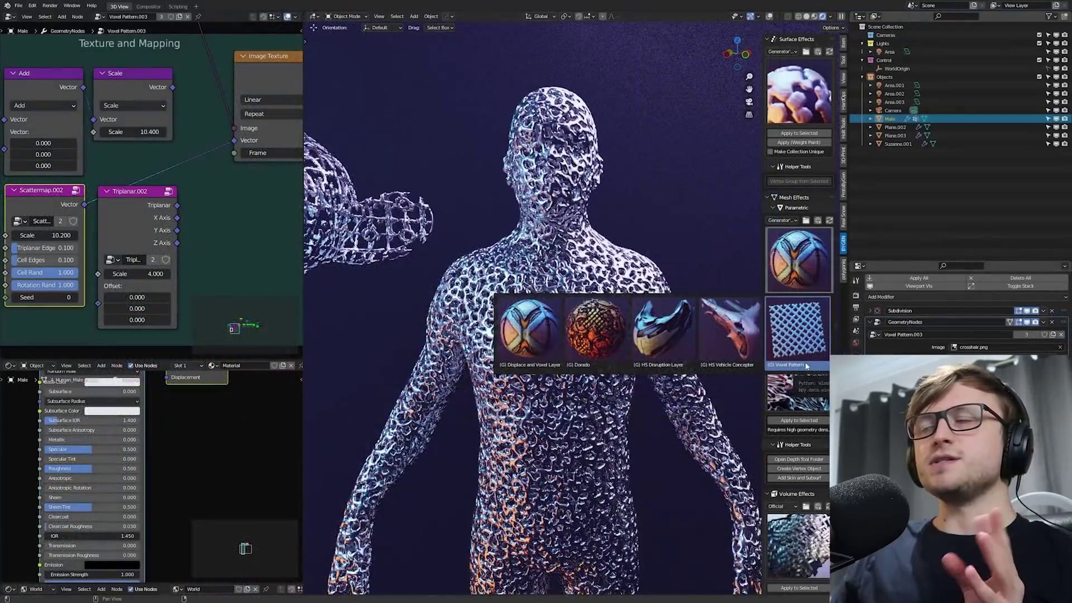
pyautogui.scroll(6, 677, 356)
pyautogui.scroll(-6, 646, 383)
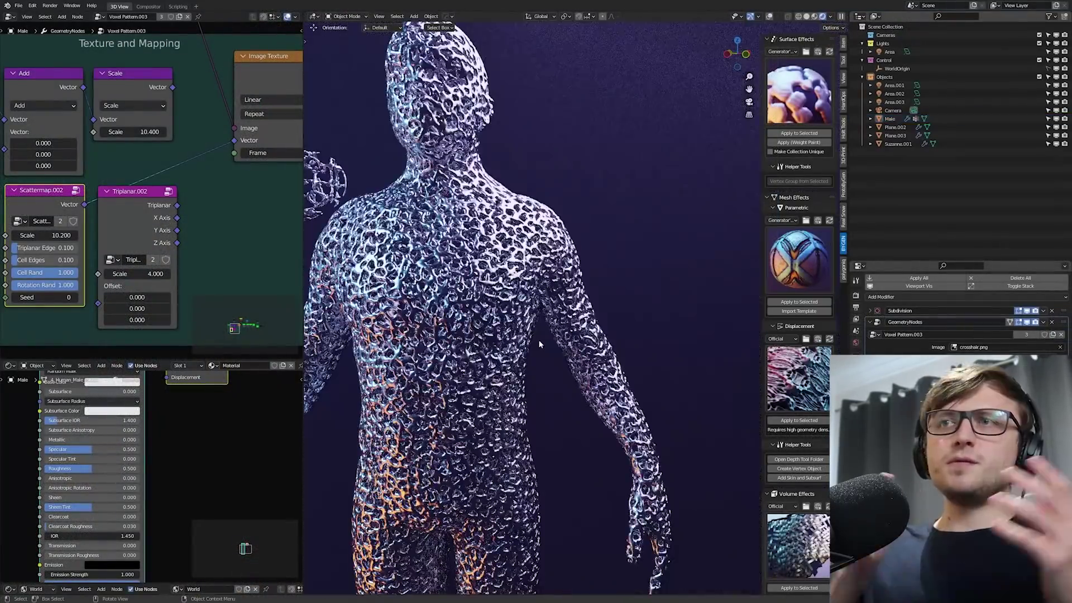
pyautogui.moveTo(512, 342); pyautogui.dragTo(554, 347, button='middle')
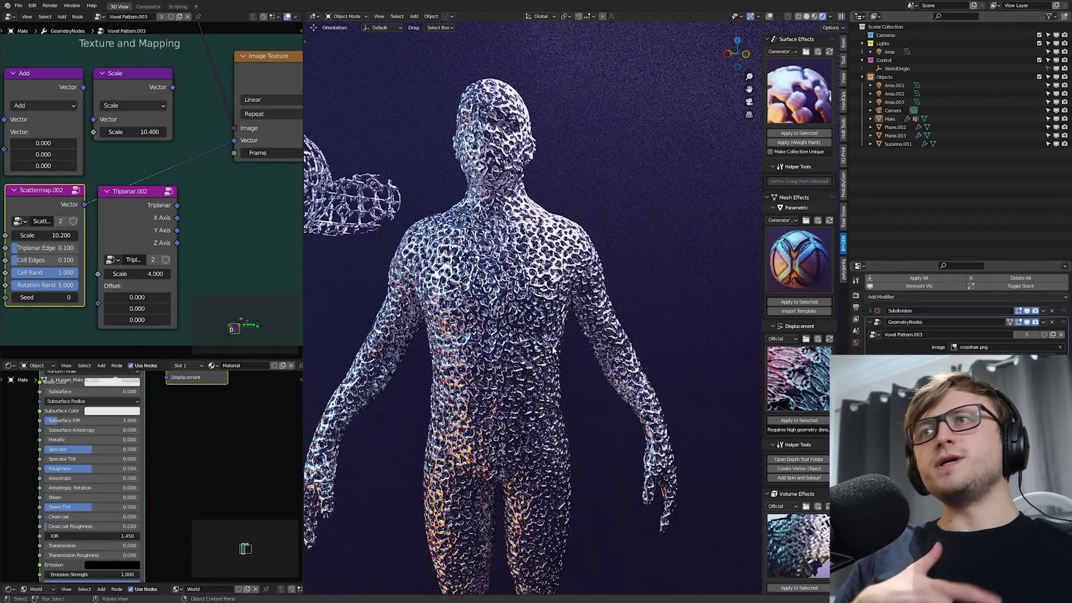
pyautogui.moveTo(554, 347); pyautogui.dragTo(453, 314, button='middle')
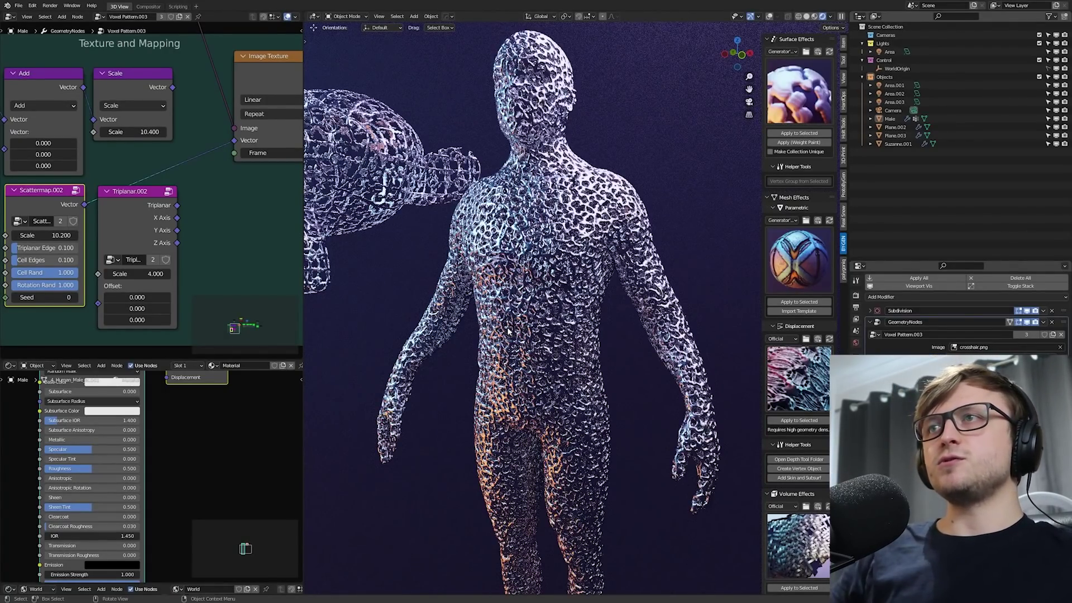
pyautogui.scroll(-1, 533, 335)
pyautogui.moveTo(533, 334); pyautogui.dragTo(556, 351, button='middle')
pyautogui.scroll(3, 533, 339)
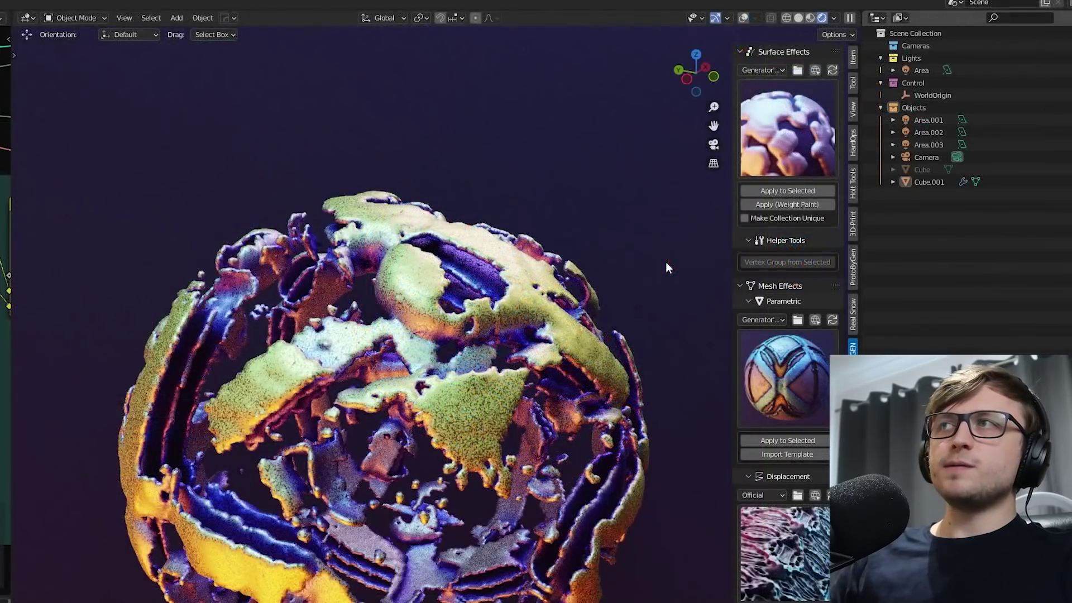
# Browse the Surface Effects presets in the Generator's Lab and Official content packs, ending on Generator's Lab.
pyautogui.click(759, 139)
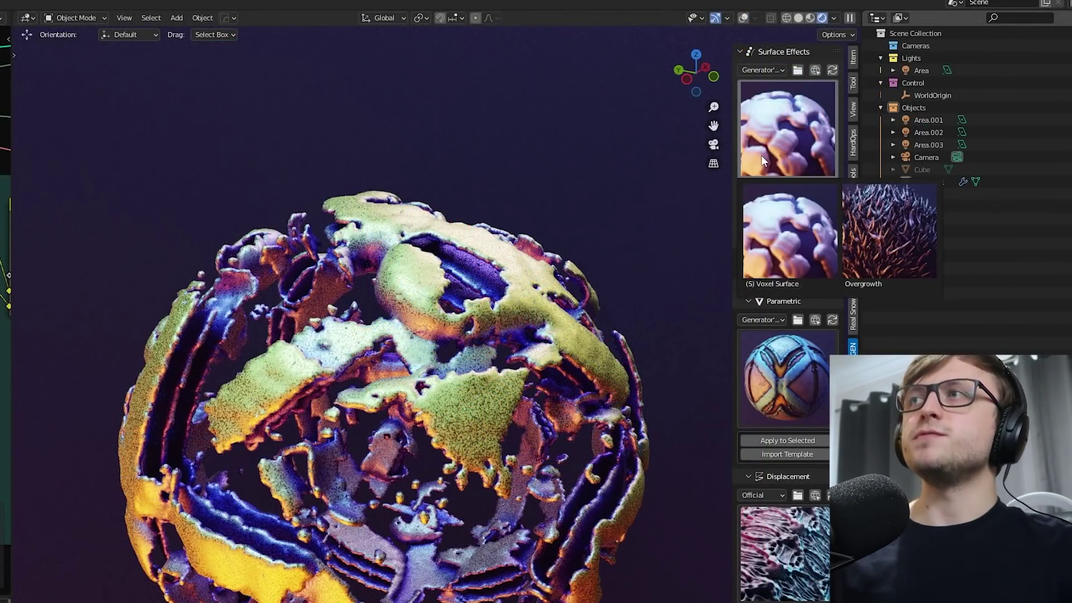
pyautogui.click(762, 70)
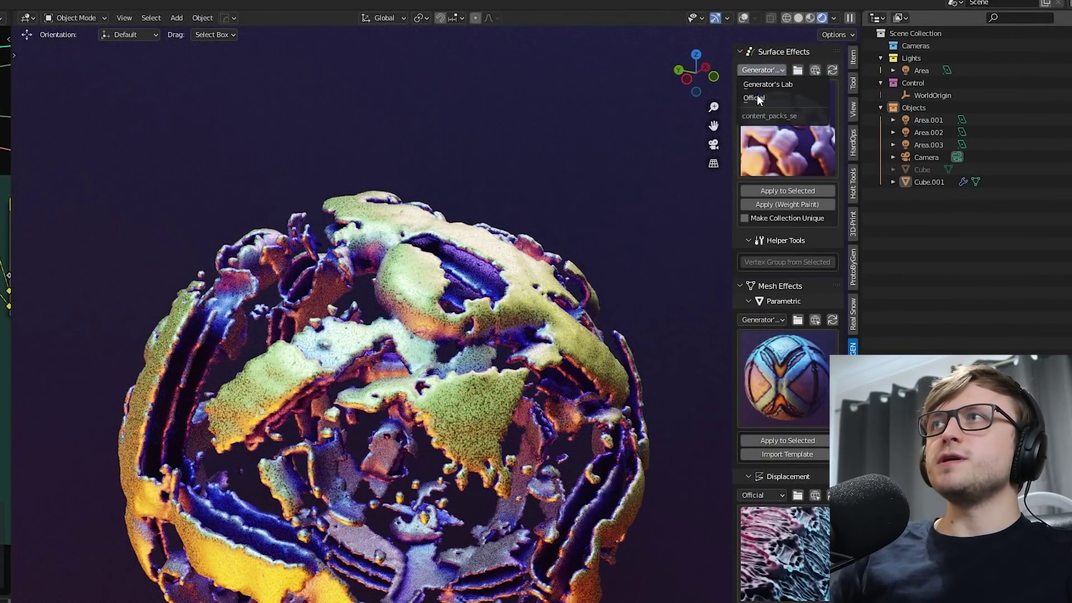
pyautogui.click(760, 92)
pyautogui.click(777, 141)
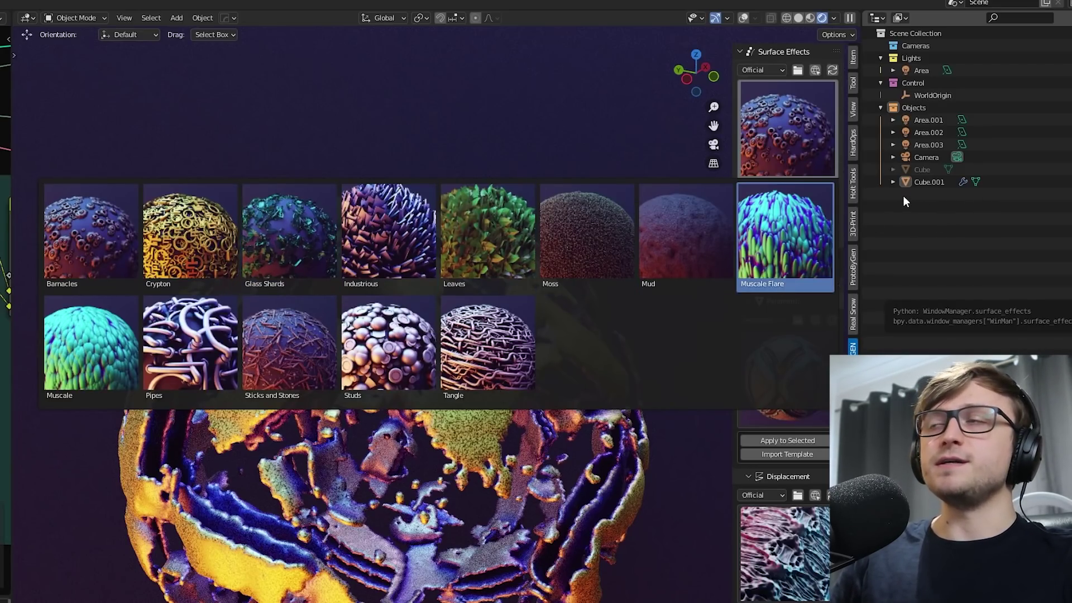
pyautogui.click(770, 161)
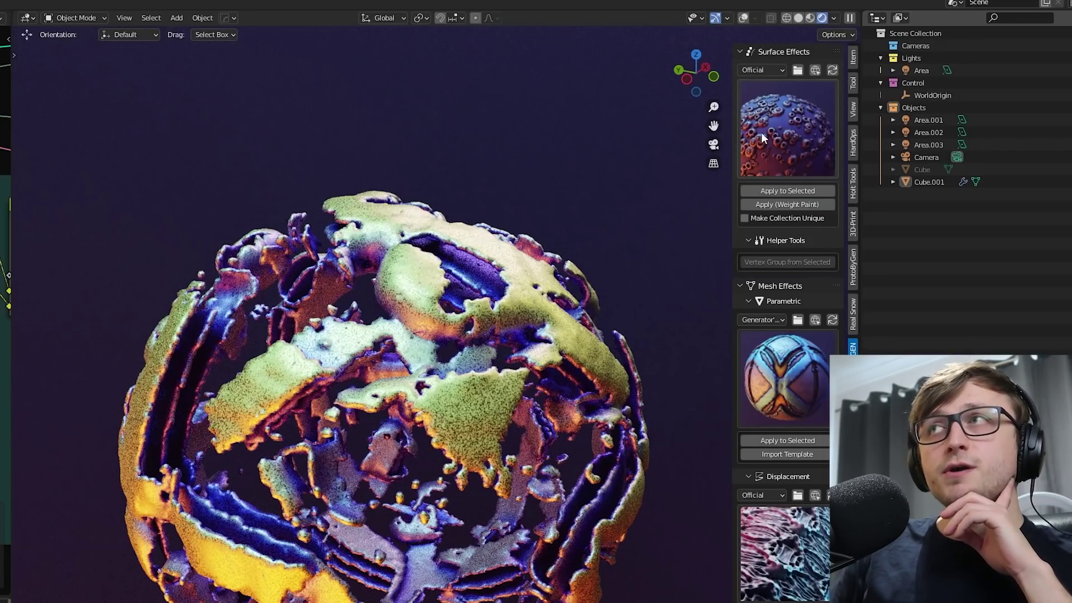
pyautogui.click(769, 70)
pyautogui.click(790, 85)
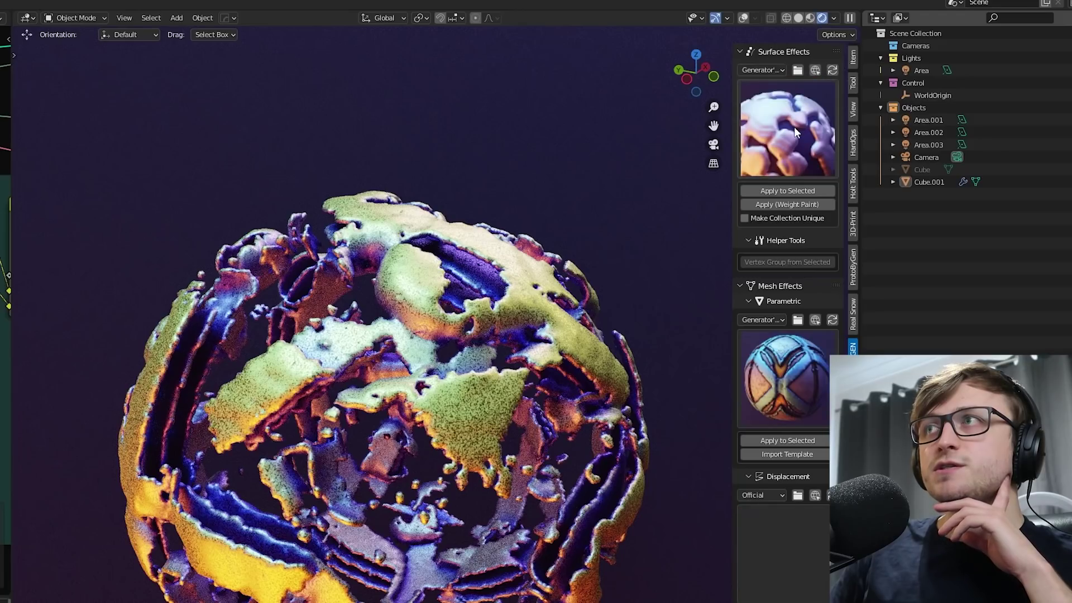
pyautogui.click(795, 129)
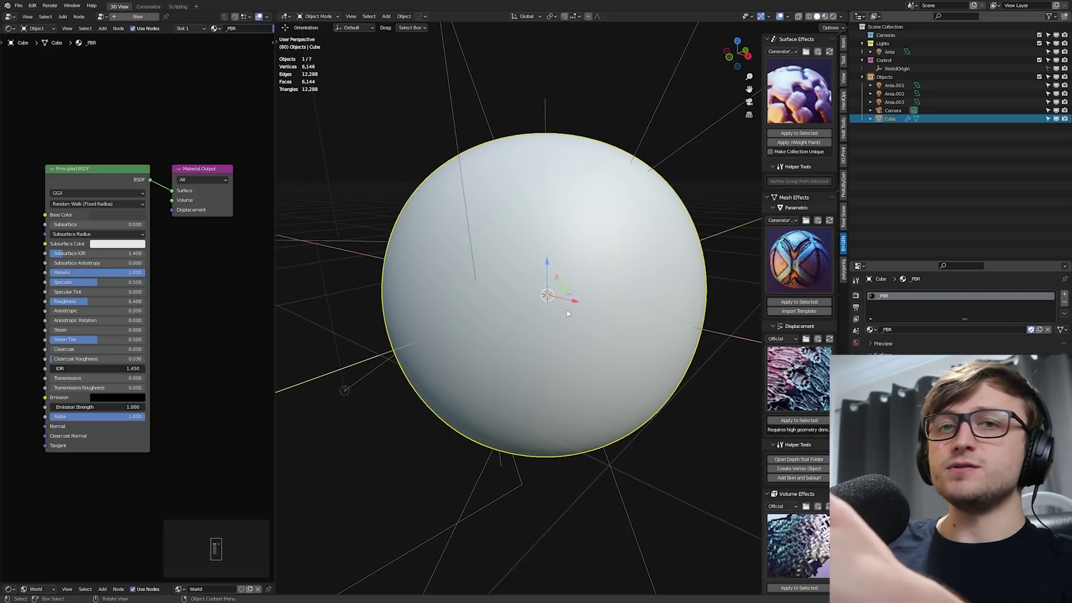
# Apply the Overgrowth surface effect from the Generator's Lab pack to the sphere.
pyautogui.moveTo(567, 311); pyautogui.dragTo(619, 262, button='middle')
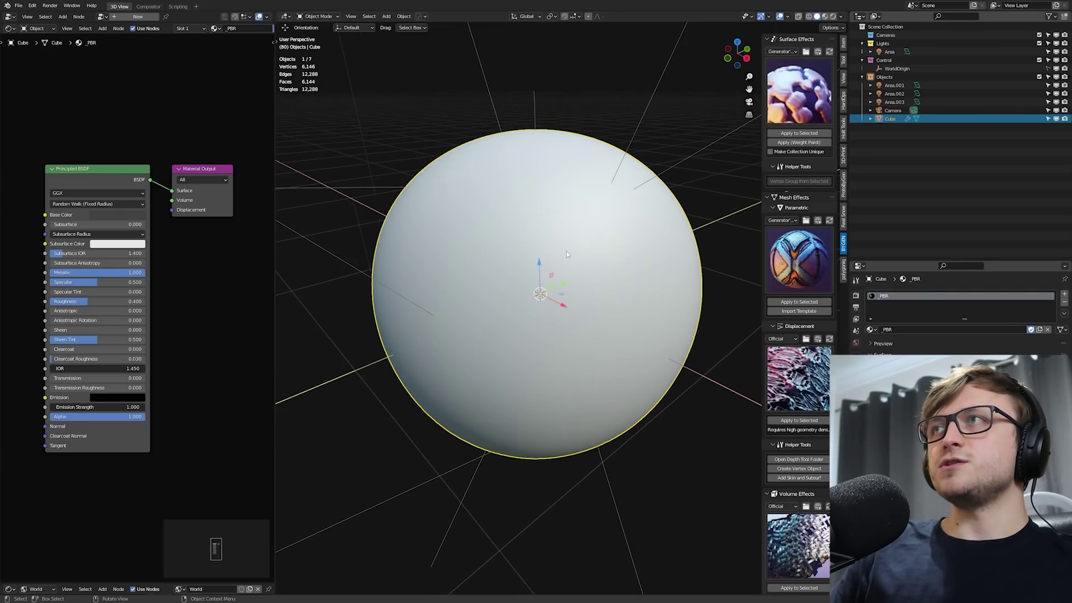
pyautogui.click(798, 92)
pyautogui.click(827, 167)
pyautogui.click(798, 133)
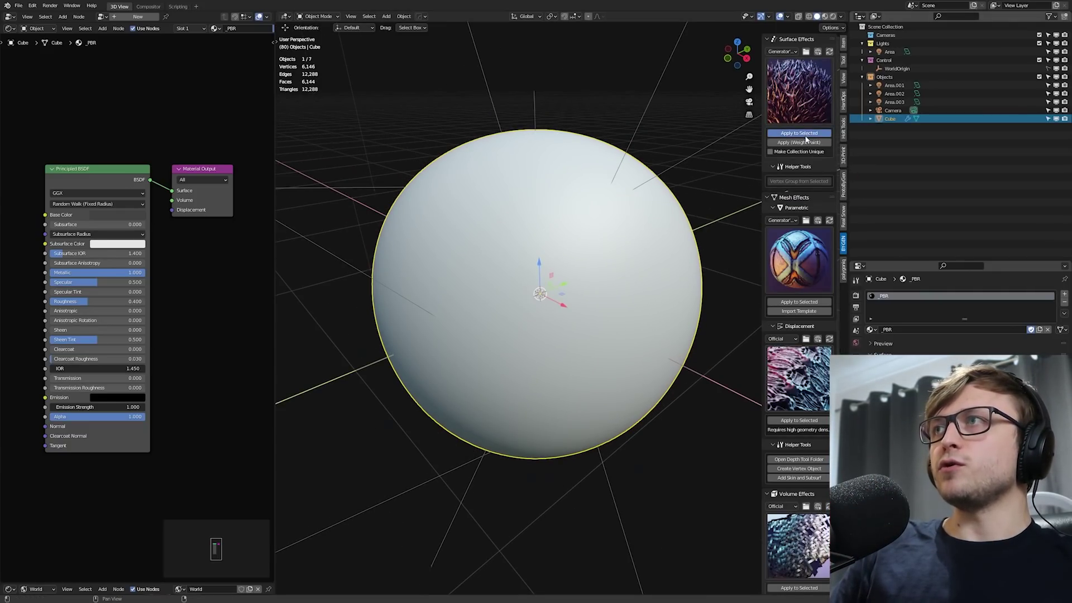
# Switch the viewport to Rendered shading and view the sphere from another angle.
pyautogui.press('z')
pyautogui.click(837, 106)
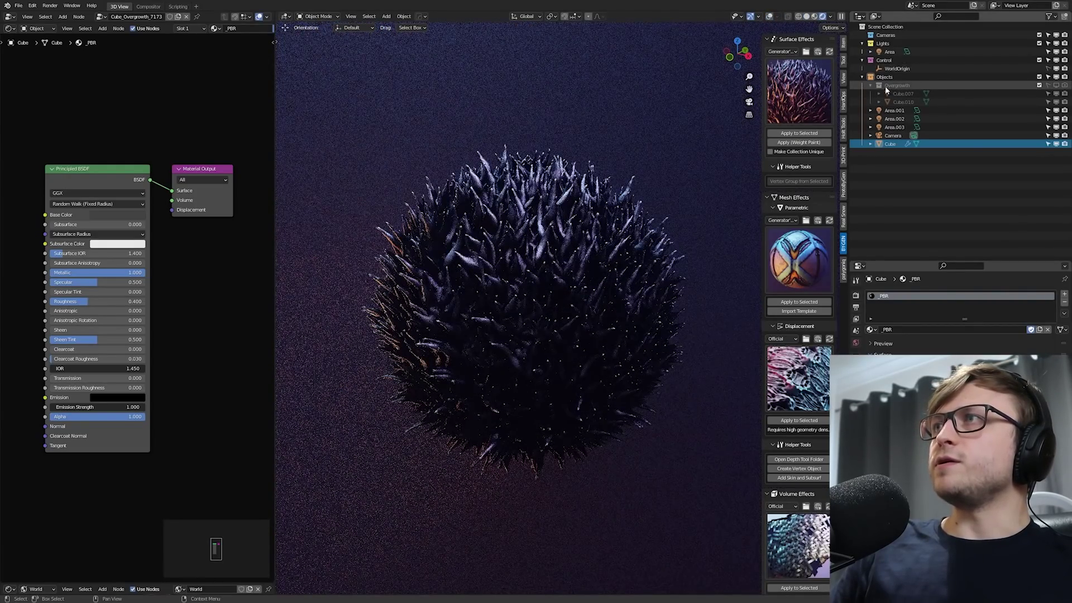
pyautogui.moveTo(558, 268); pyautogui.dragTo(586, 273, button='middle')
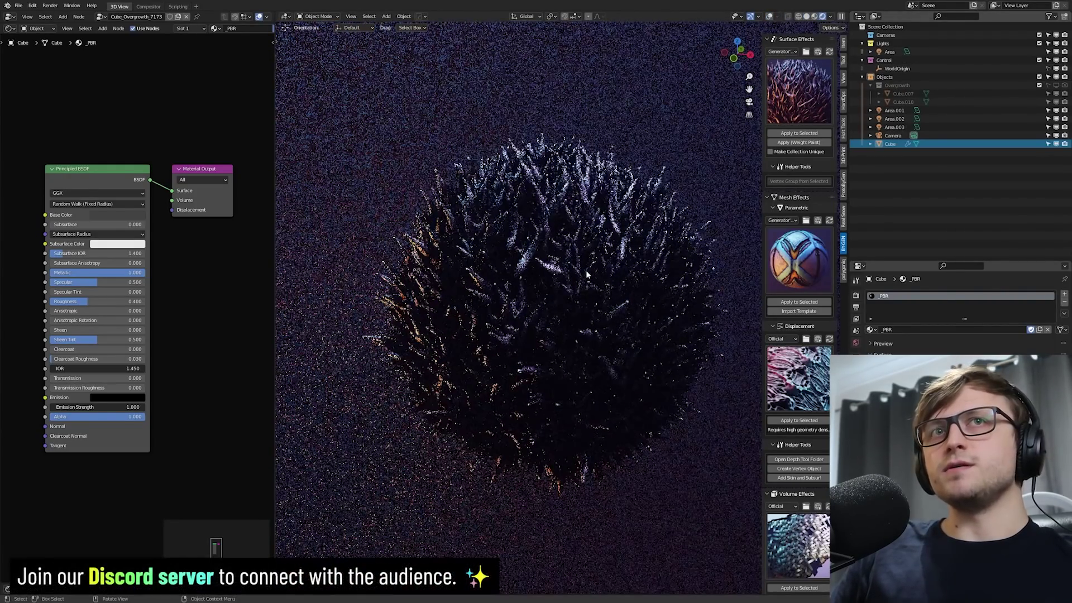
# Undo the Overgrowth effect and apply the (S) Voxel Surface effect to the sphere instead.
pyautogui.hotkey('ctrl', 'z')
pyautogui.hotkey('ctrl', 'z')
pyautogui.click(793, 98)
pyautogui.click(780, 166)
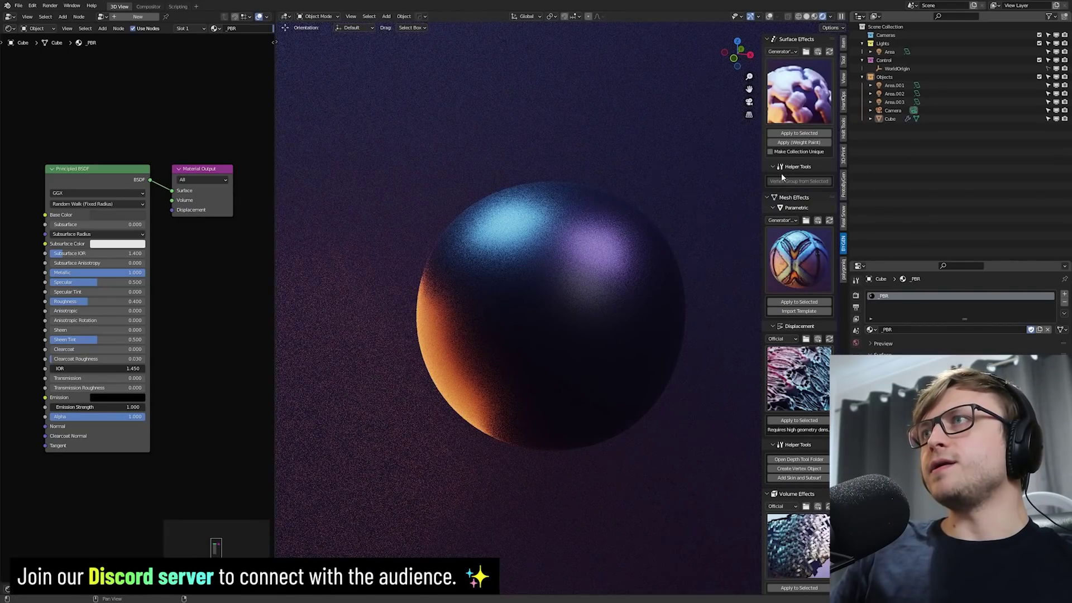
pyautogui.click(798, 134)
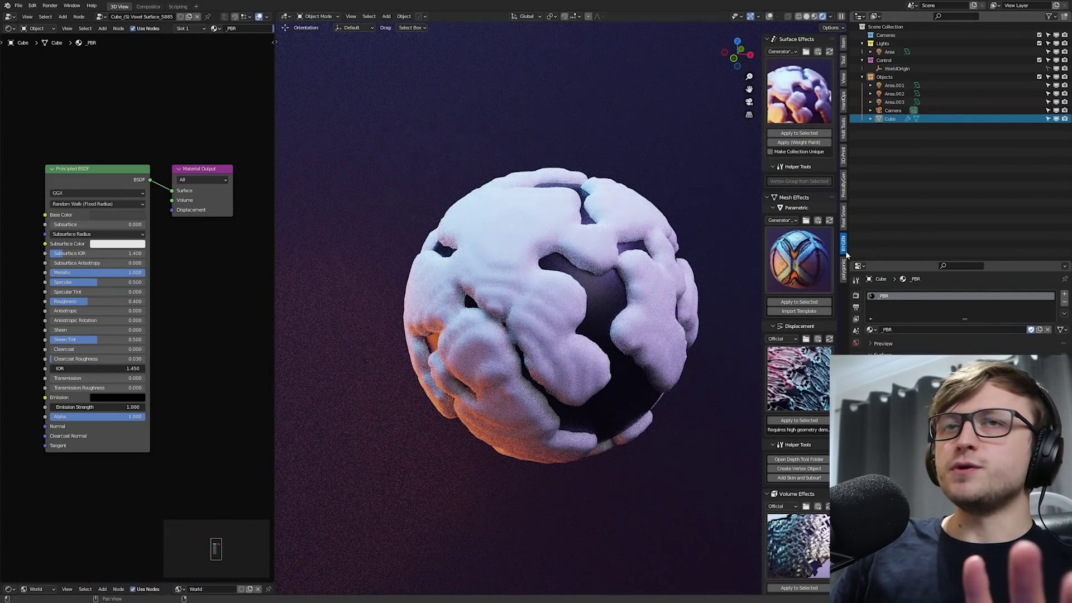
# Enlarge the geometry node editor above the shader editor and frame the whole Voxel Surface node tree.
pyautogui.moveTo(165, 22); pyautogui.dragTo(165, 468)
pyautogui.moveTo(235, 308); pyautogui.dragTo(235, 188, button='middle')
pyautogui.press('Home')
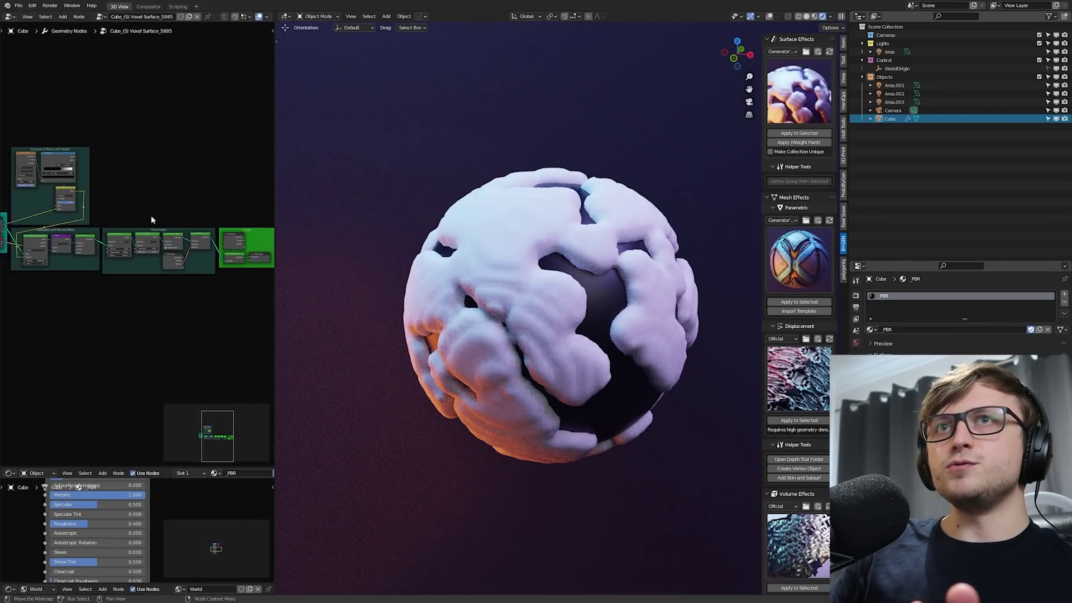
# Look through the Generator's Lab presets for Surface Effects and Parametric mesh effects.
pyautogui.click(800, 101)
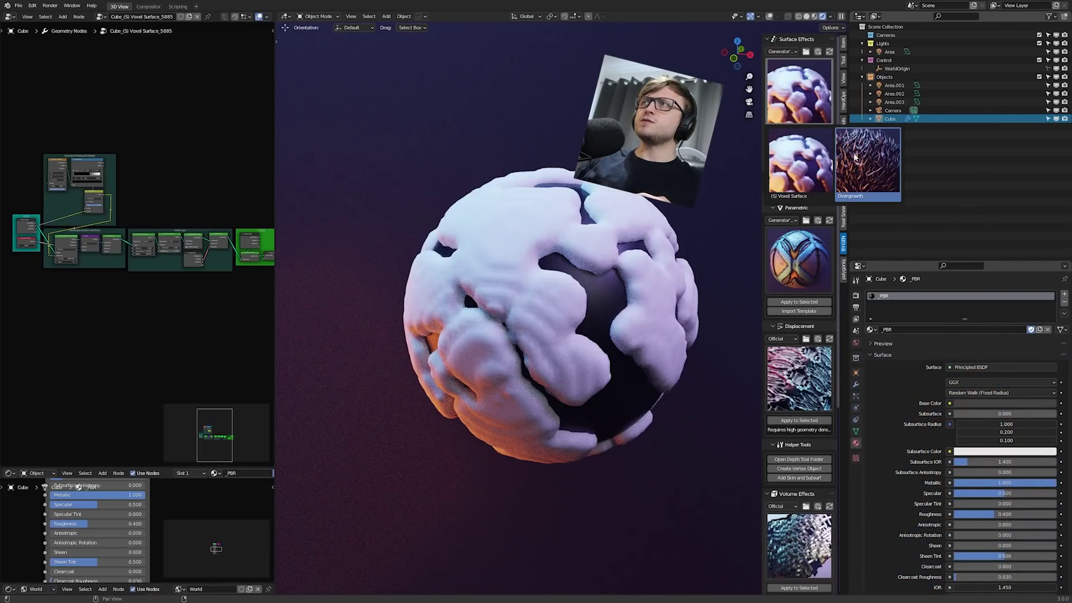
pyautogui.click(808, 173)
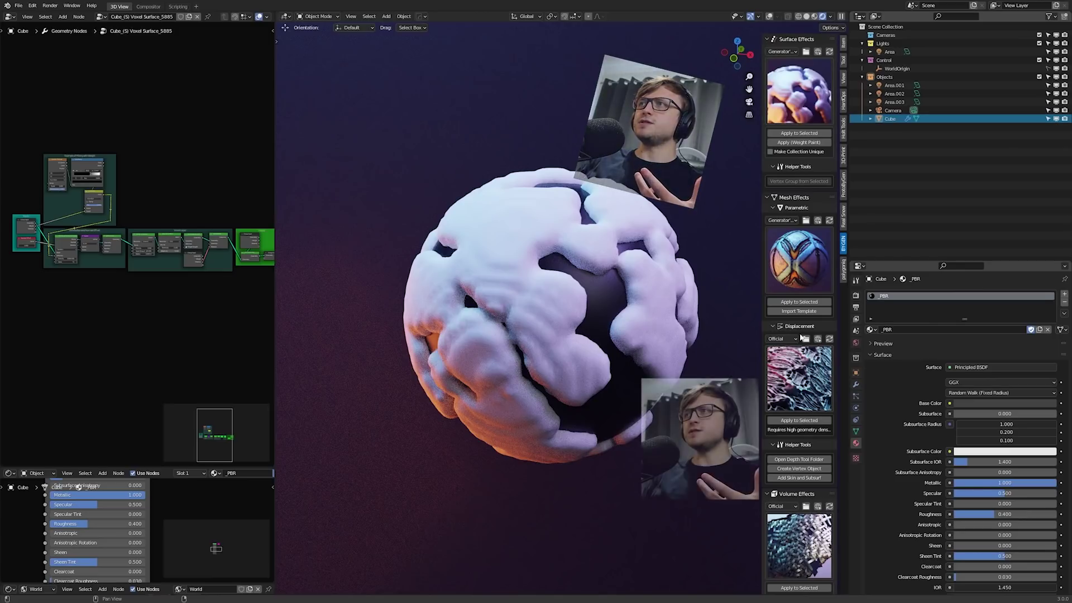
pyautogui.click(798, 262)
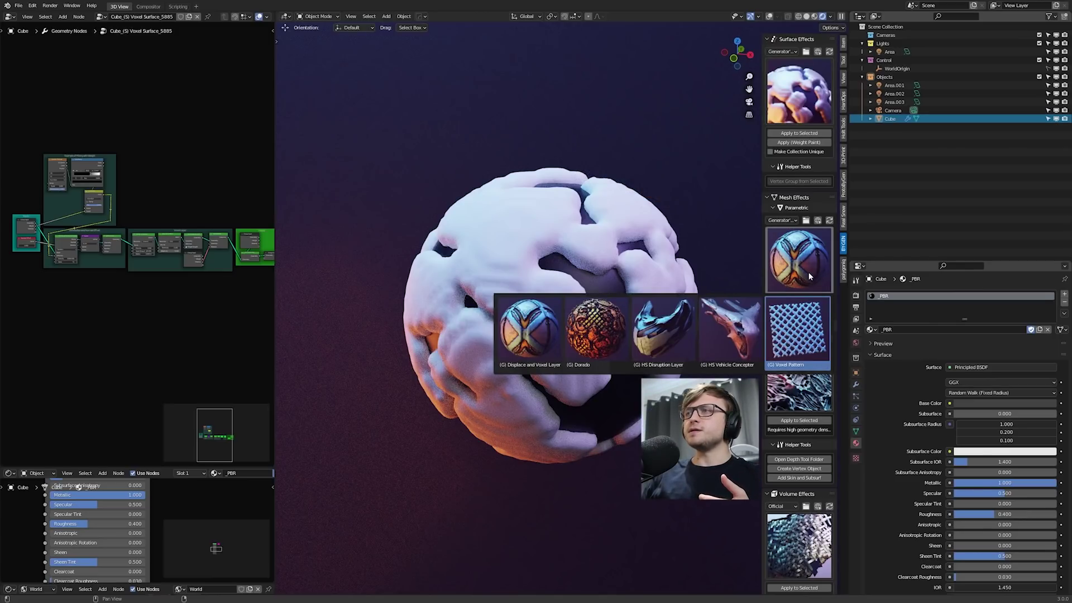
pyautogui.click(810, 110)
pyautogui.click(810, 111)
pyautogui.click(810, 111)
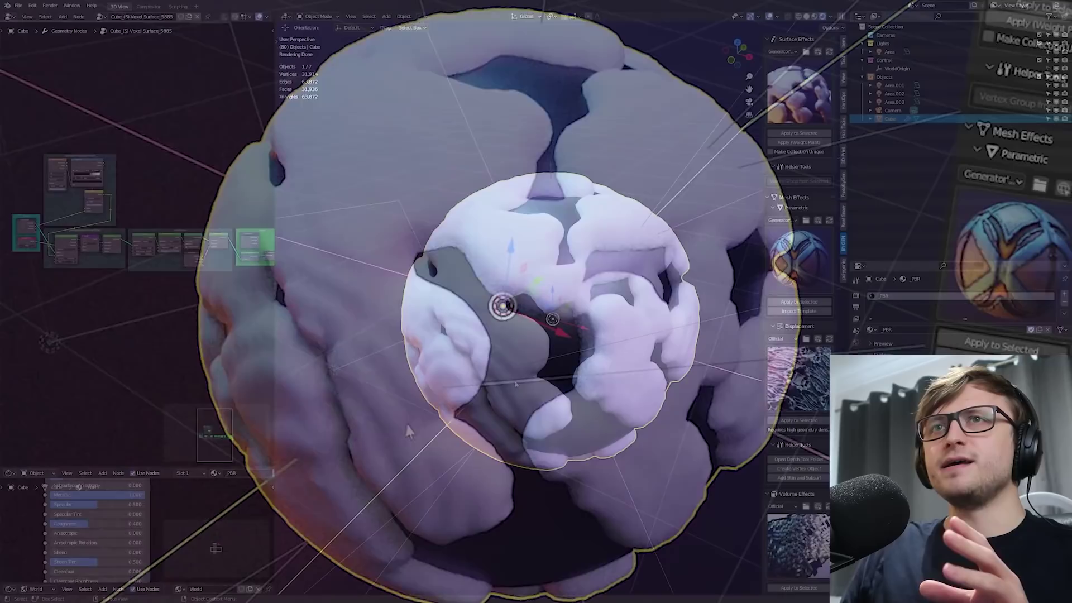
# Apply the sphere's Subdivision and Geometry Nodes modifiers so the voxel surface becomes real mesh.
pyautogui.scroll(6, 109, 273)
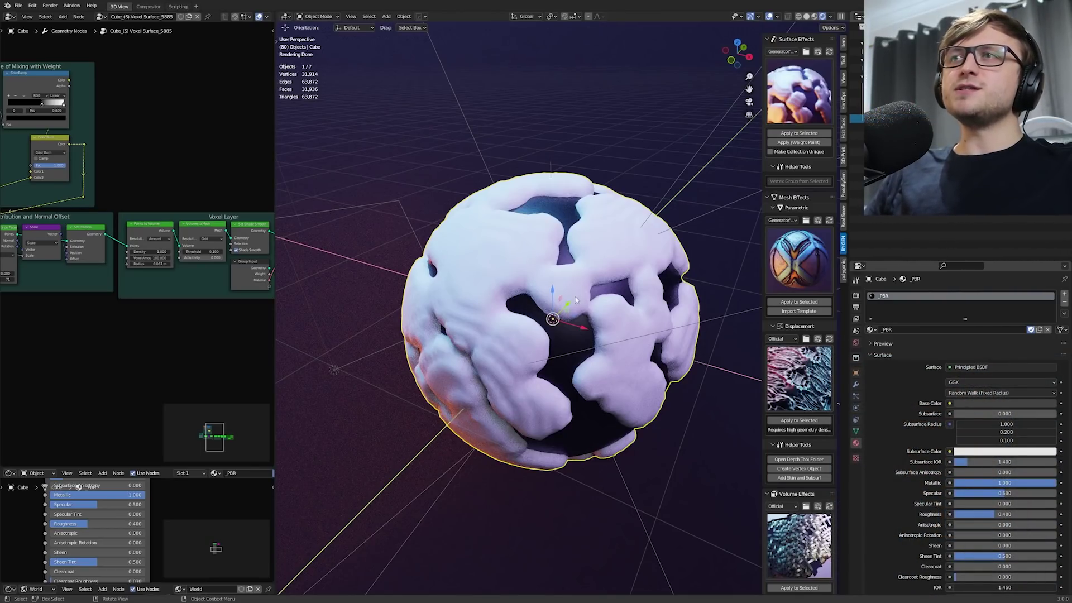
pyautogui.moveTo(576, 300); pyautogui.dragTo(584, 293, button='middle')
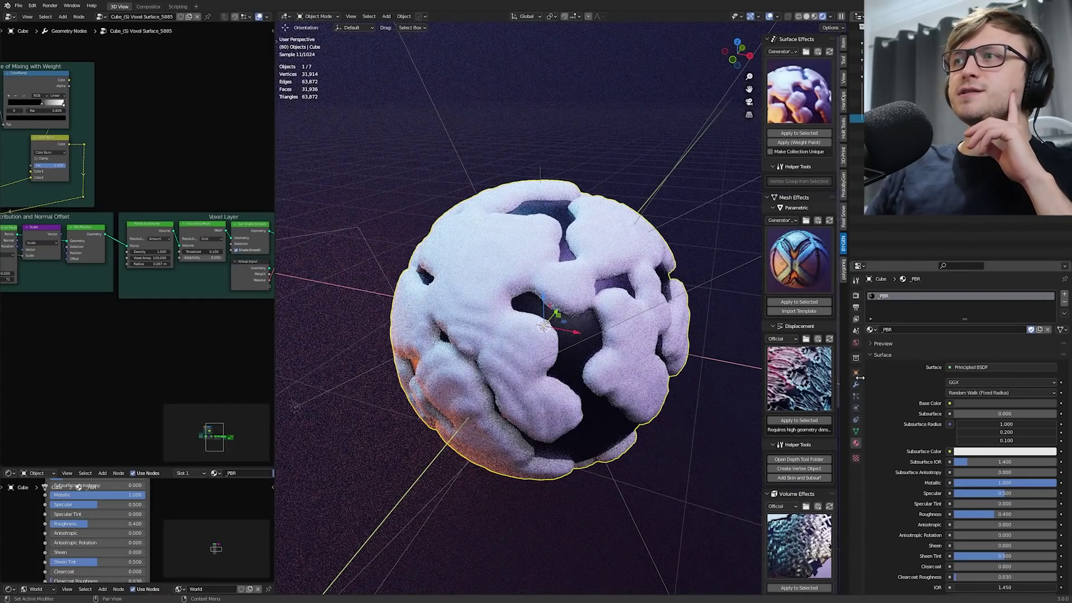
pyautogui.click(856, 383)
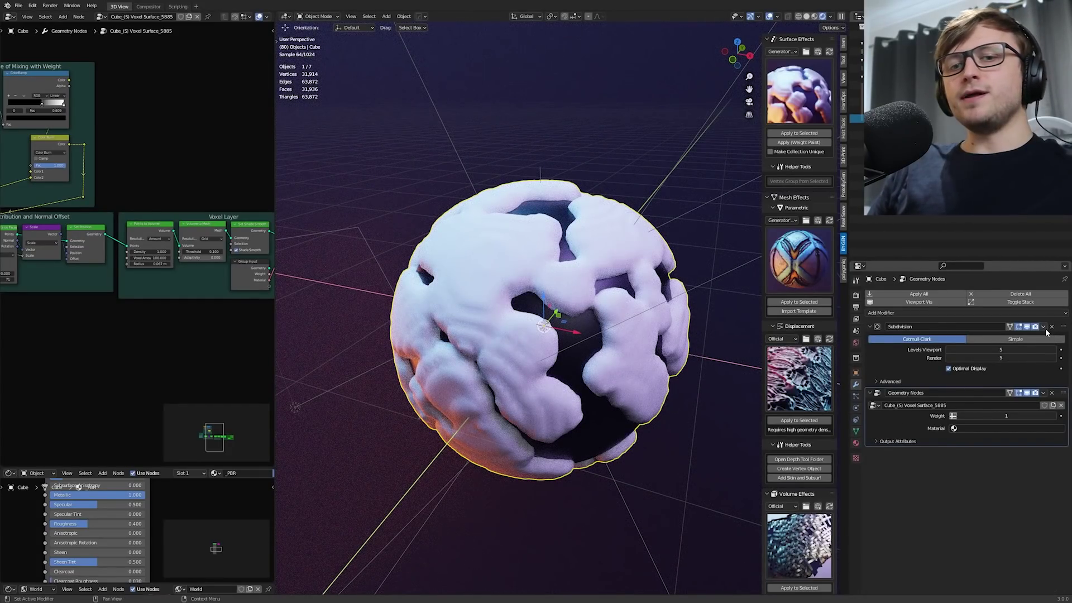
pyautogui.hotkey('ctrl', 'a')
pyautogui.hotkey('ctrl', 'a')
# Inspect the applied voxel mesh up close in wireframe and in Solid shading.
pyautogui.hotkey('shift', 'z')
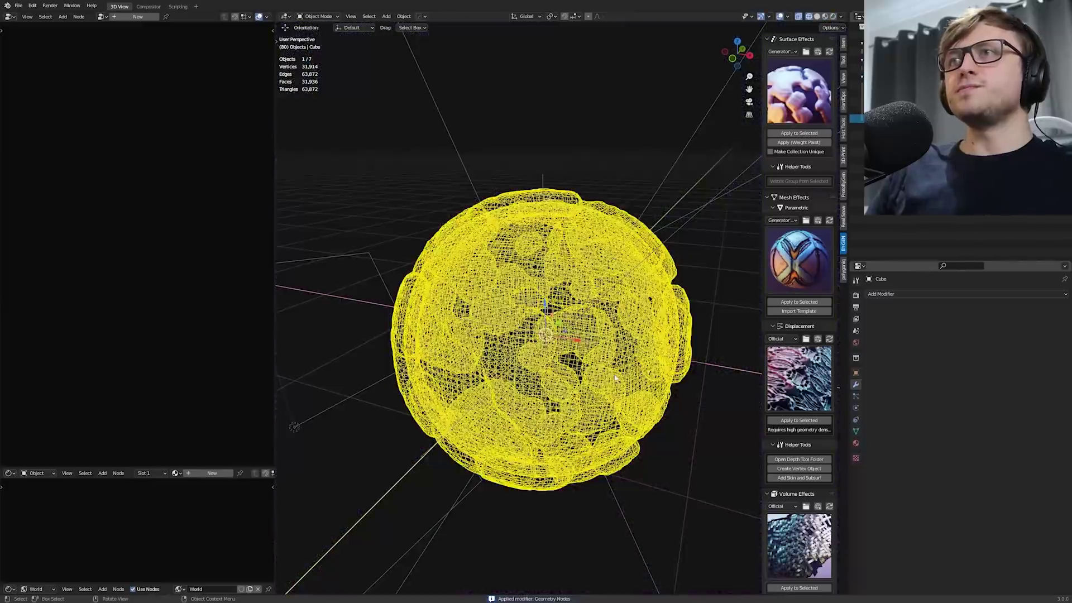
pyautogui.scroll(6, 561, 331)
pyautogui.scroll(6, 561, 331)
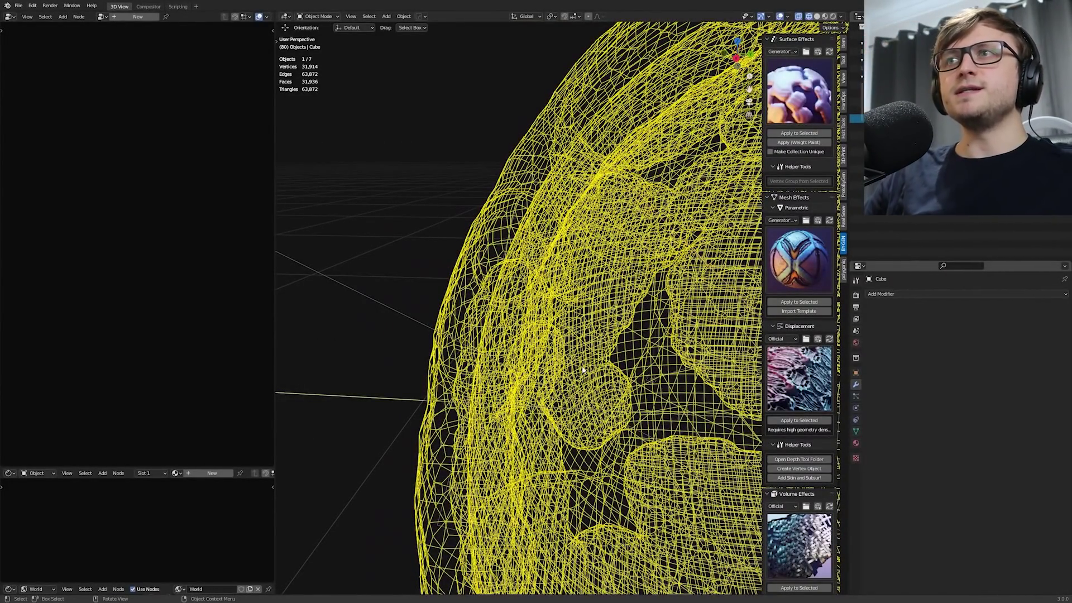
pyautogui.press('z')
pyautogui.click(586, 366)
pyautogui.moveTo(586, 366)
pyautogui.mouseDown(button='middle')
pyautogui.moveTo(625, 370)
pyautogui.moveTo(603, 347)
pyautogui.mouseUp(button='middle')
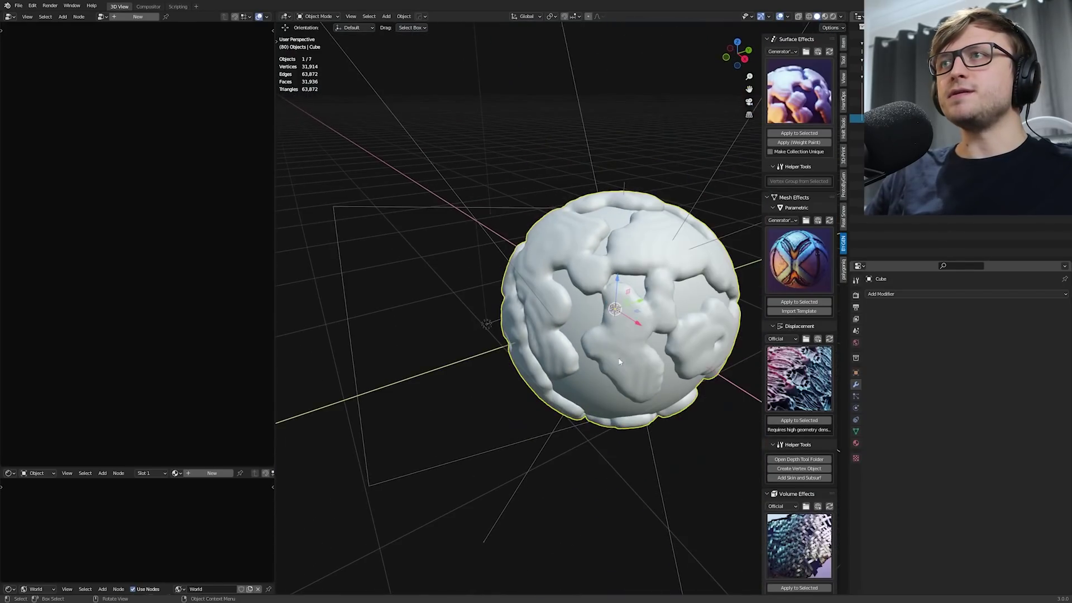
# Apply the (G) Voxel Pattern parametric effect to the voxel-covered sphere and show it in Rendered shading.
pyautogui.click(799, 254)
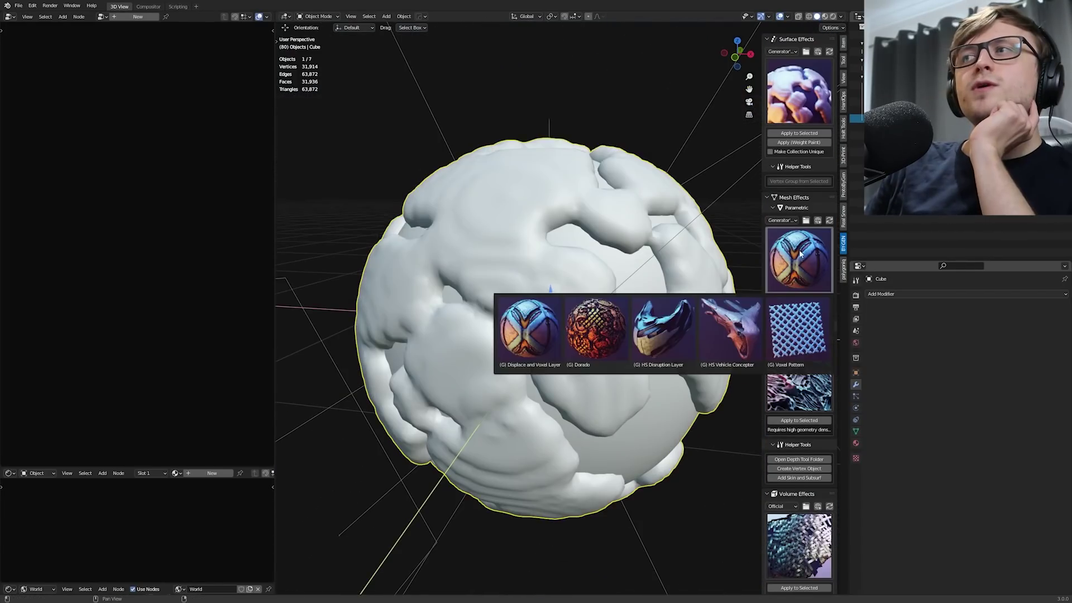
pyautogui.click(793, 326)
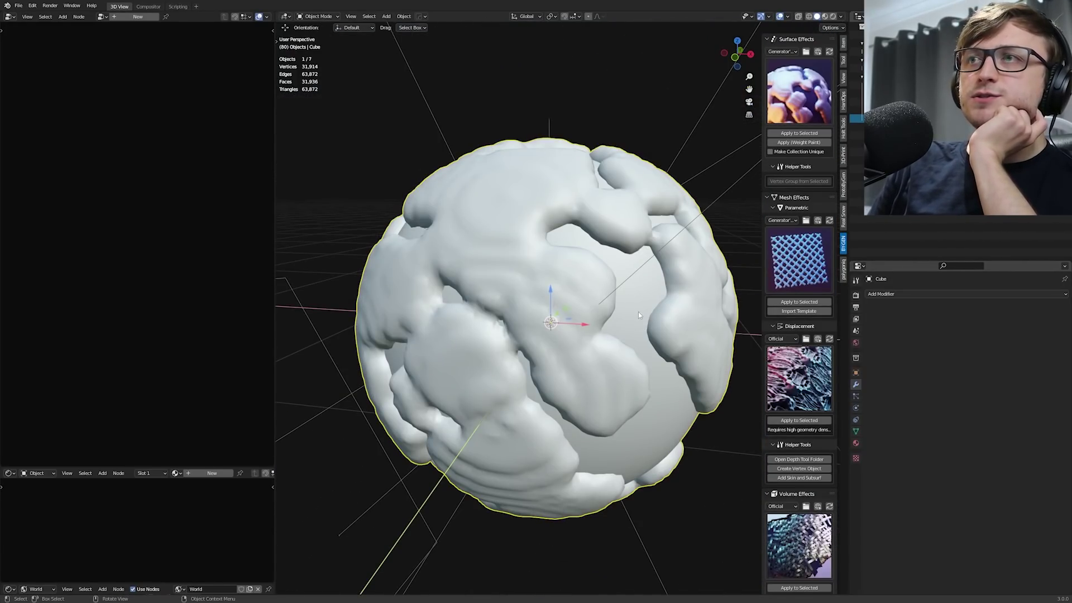
pyautogui.moveTo(544, 295); pyautogui.dragTo(631, 394, button='middle')
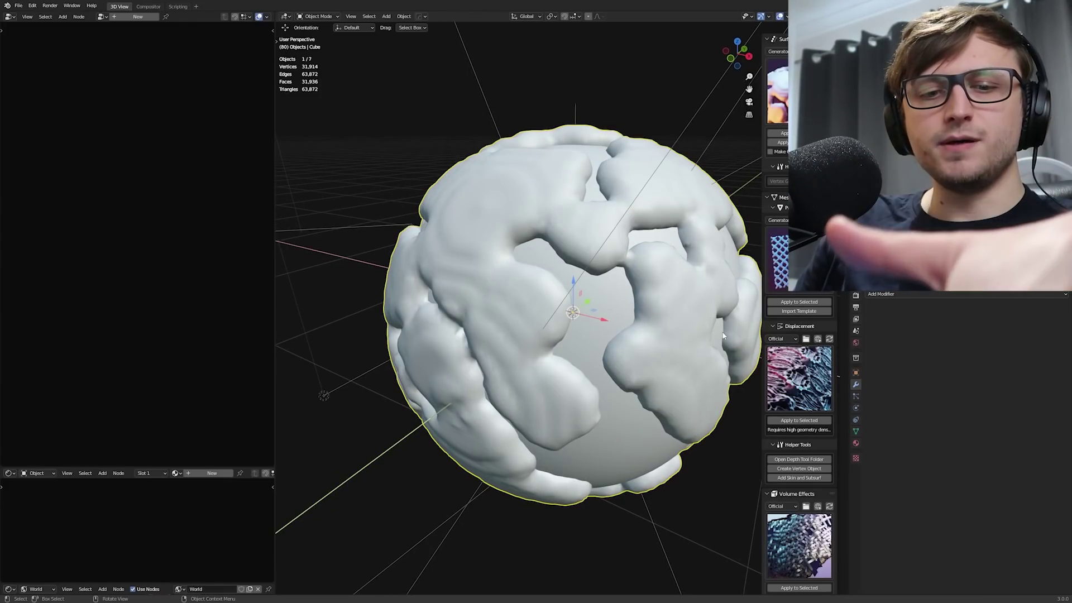
pyautogui.moveTo(722, 335); pyautogui.dragTo(681, 316, button='middle')
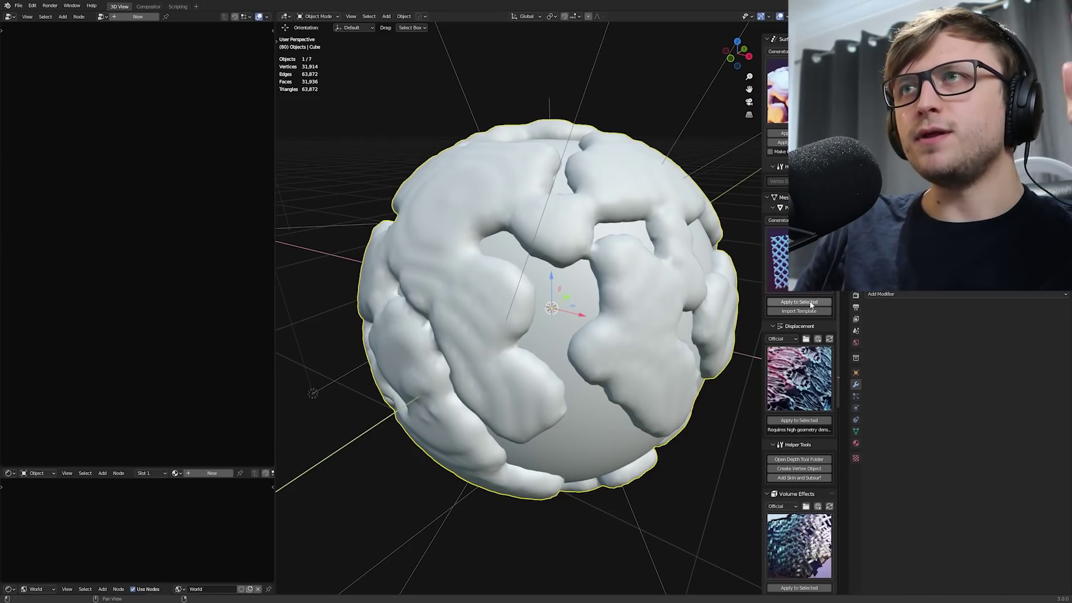
pyautogui.press('z')
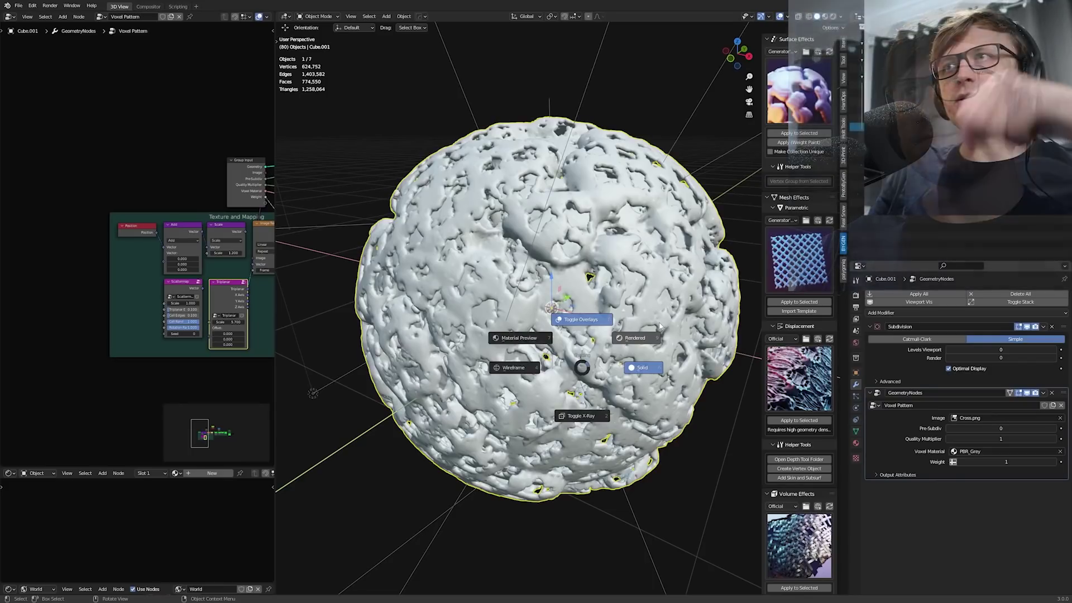
pyautogui.click(659, 321)
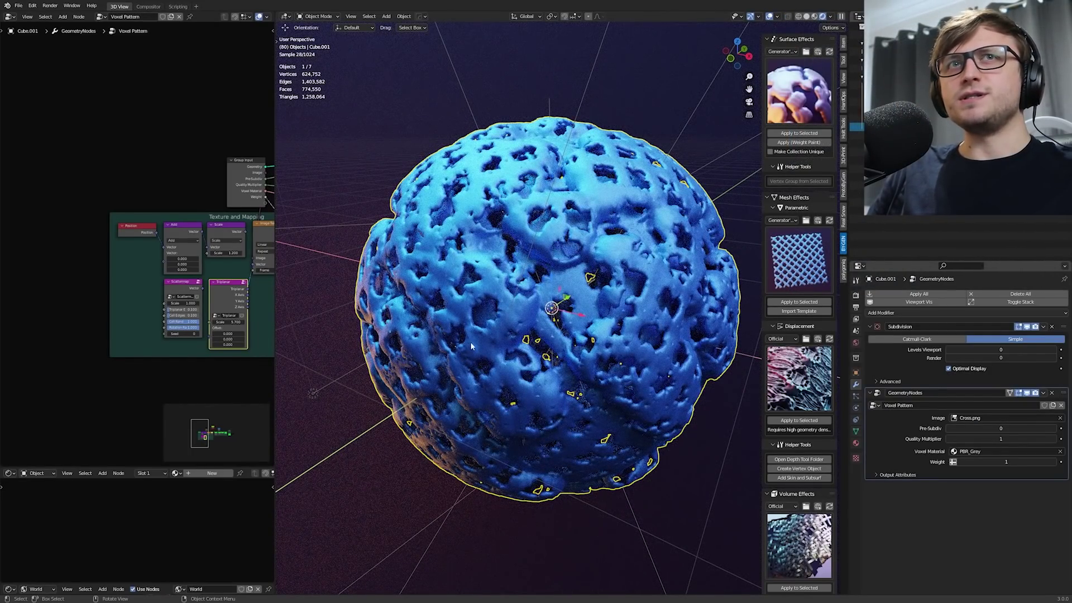
# Set the Scale of the Triplanar node in the Texture and Mapping frame to 10.
pyautogui.scroll(3, 220, 347)
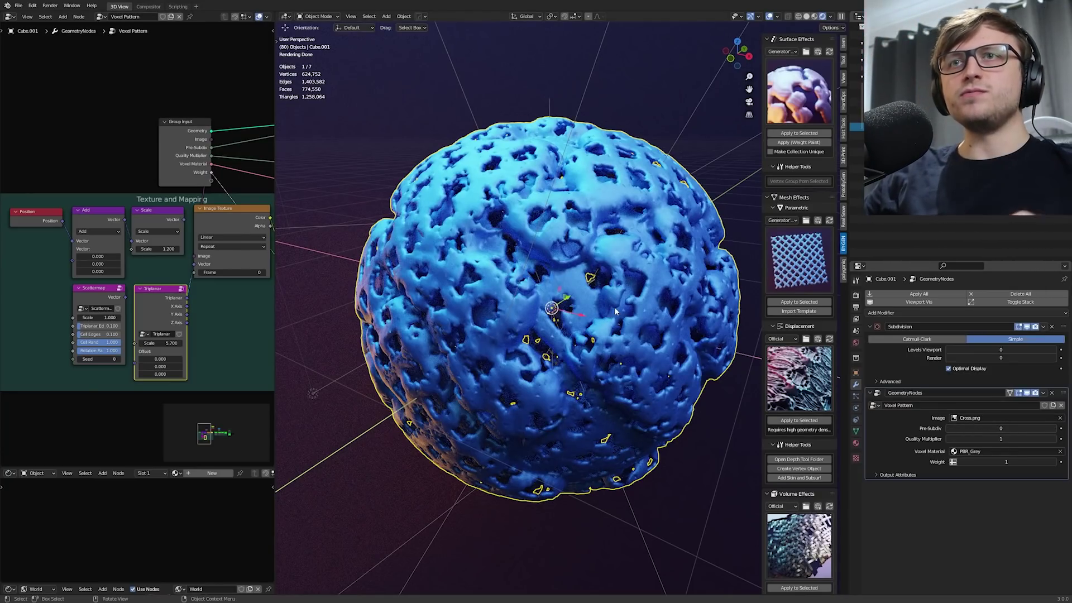
pyautogui.scroll(2, 199, 306)
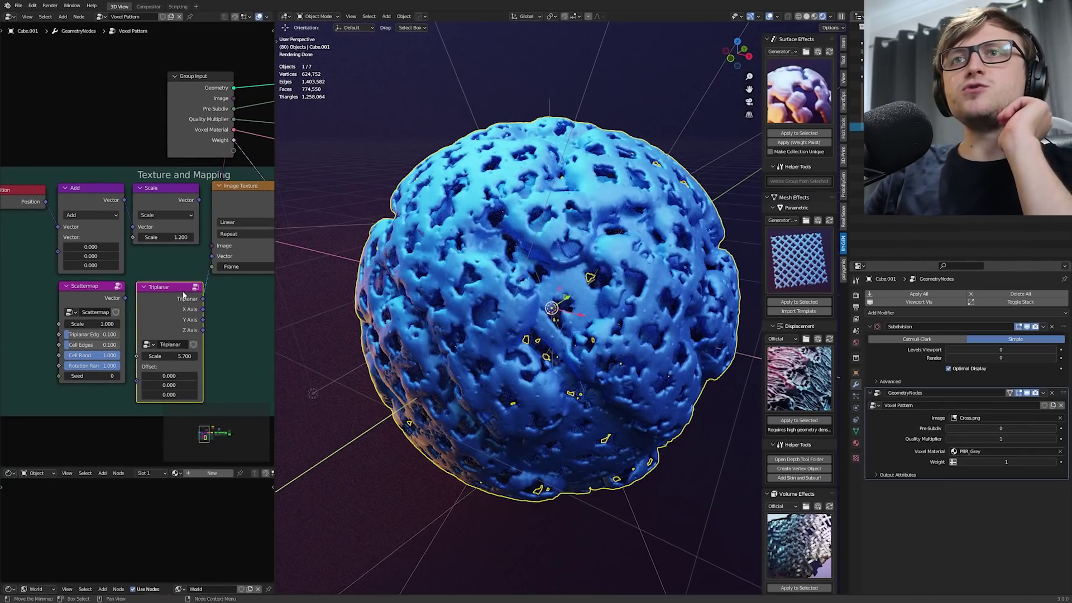
pyautogui.click(175, 355)
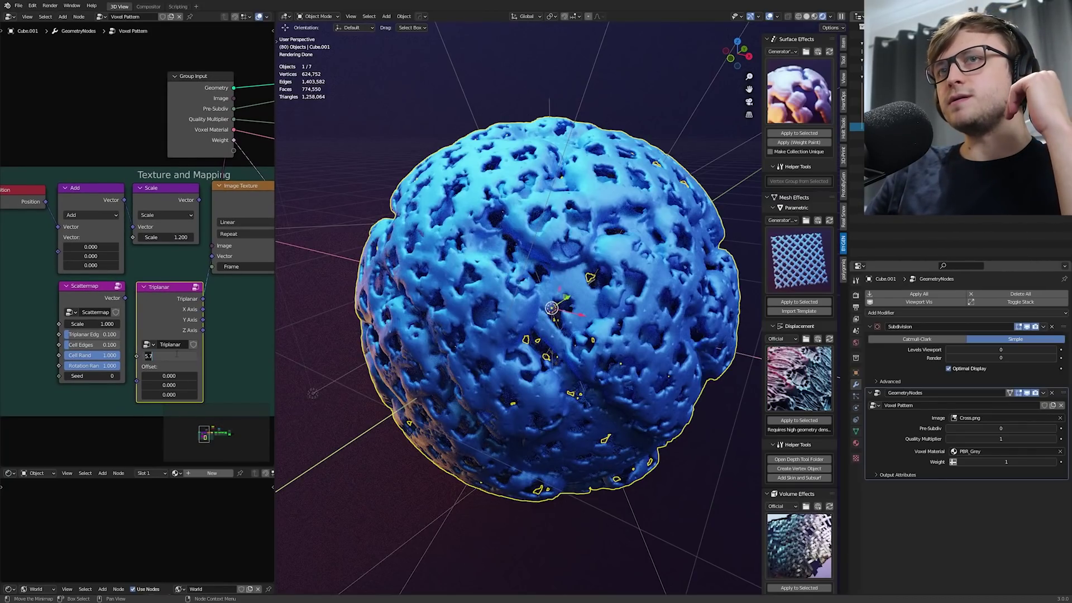
pyautogui.press('Return')
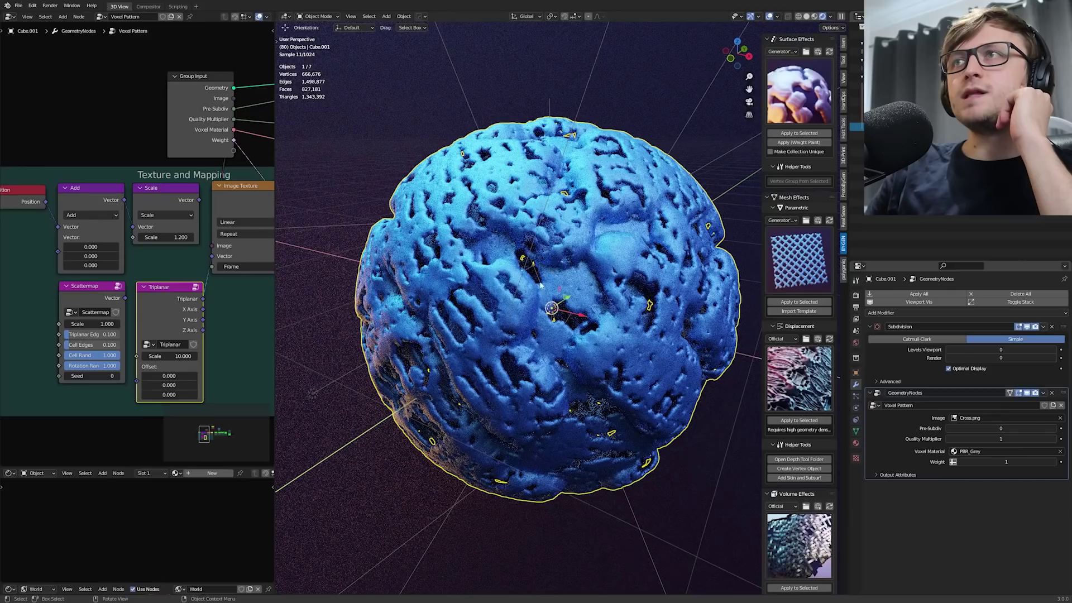
# Save the file and set the Subdivision modifier's viewport levels to 1.
pyautogui.hotkey('ctrl', 's')
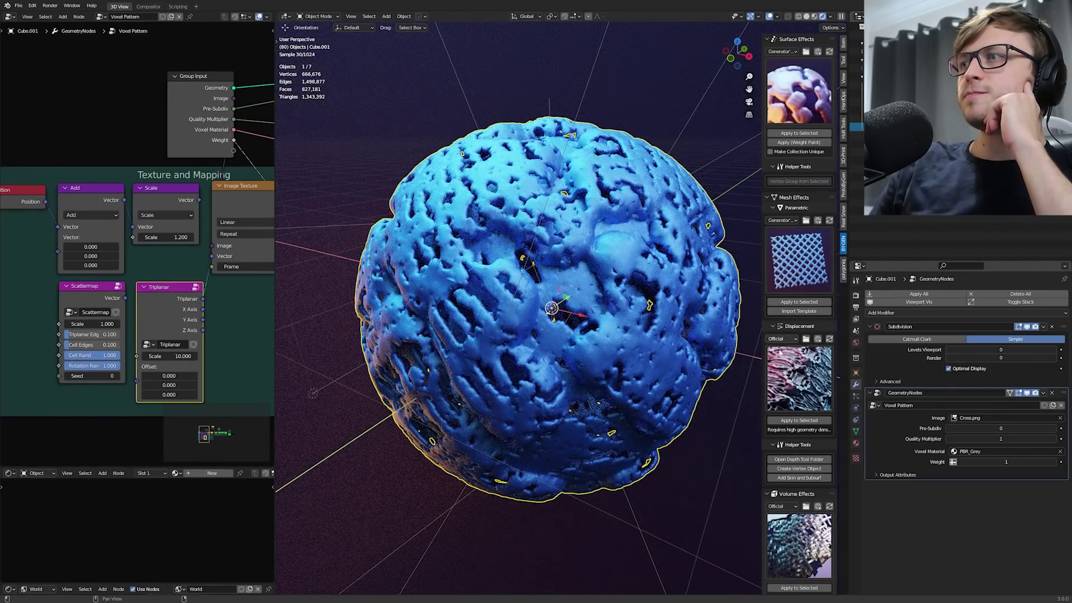
pyautogui.click(1055, 350)
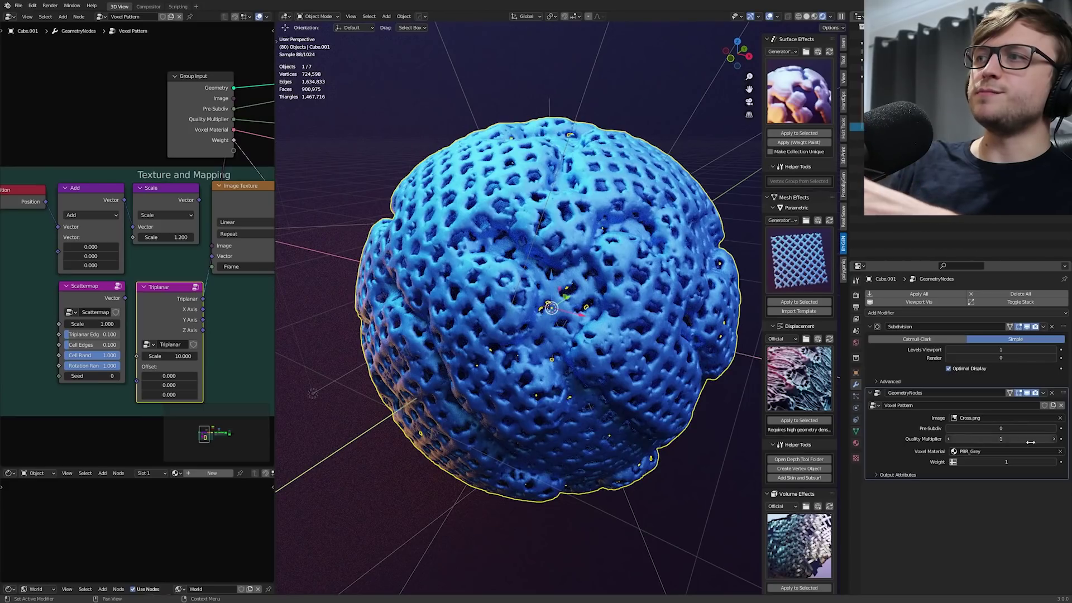
# Try a Quality Multiplier of 2 on the Voxel Pattern modifier and return it to 1.
pyautogui.click(1055, 442)
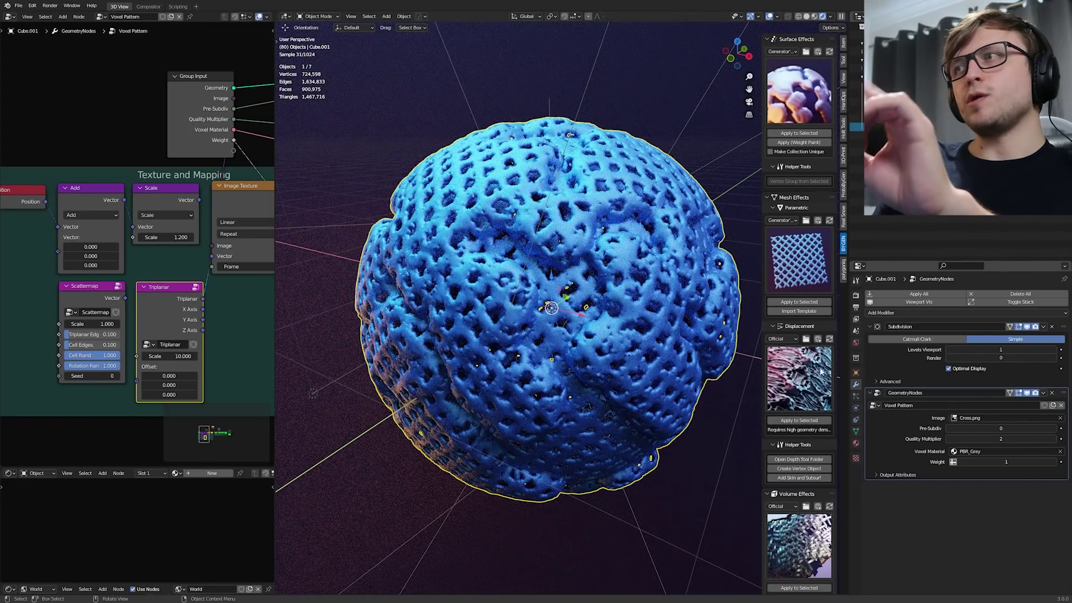
pyautogui.click(948, 442)
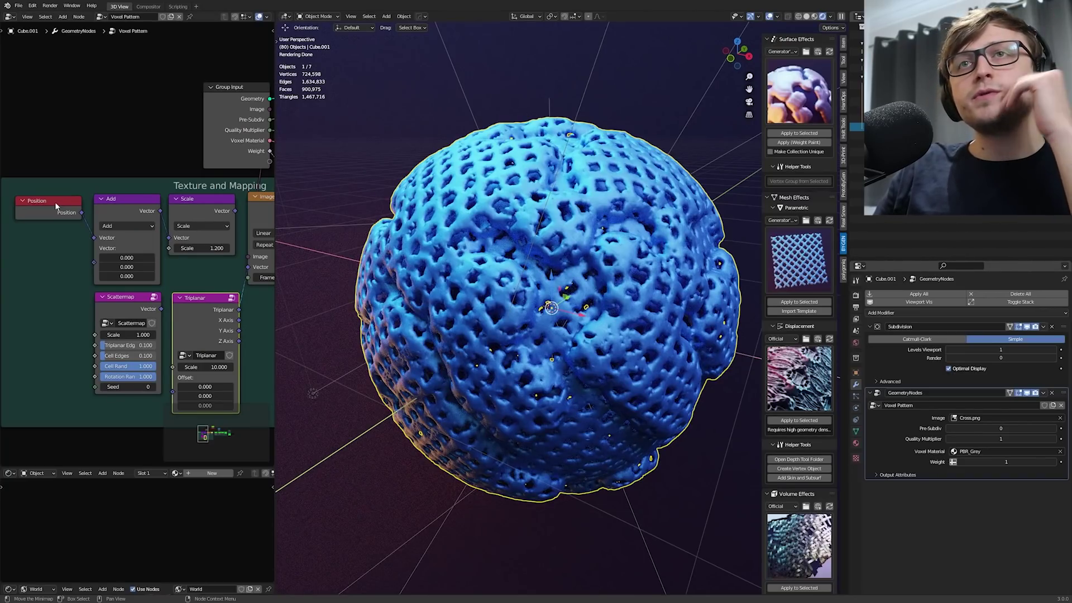
# Connect the Scale node's Vector output to the Image Texture's Vector input in place of the Triplanar mapping.
pyautogui.click(55, 203)
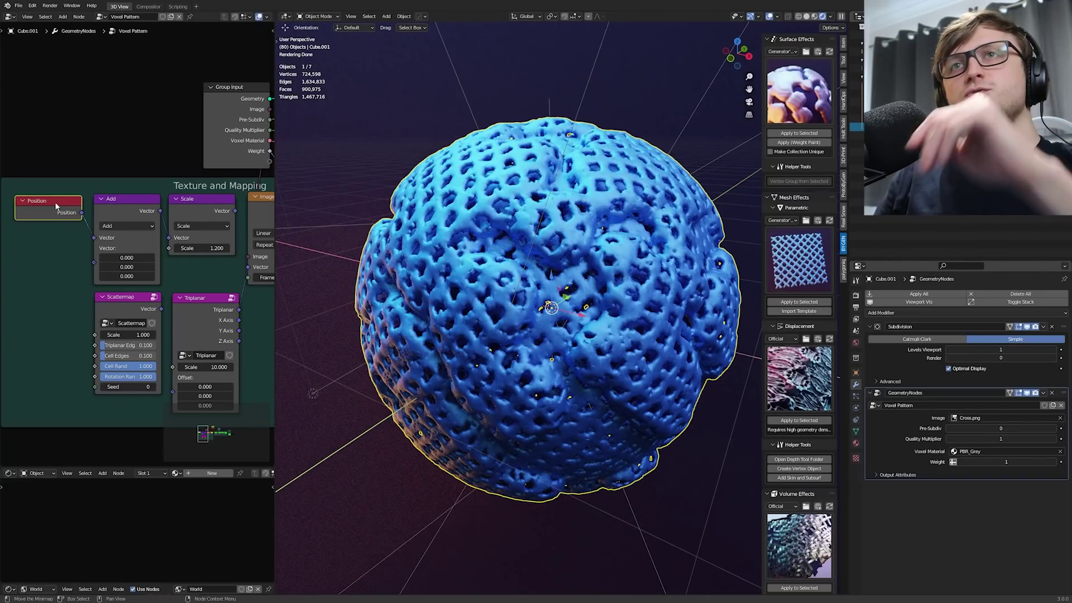
pyautogui.keyDown('shift'); pyautogui.click(109, 199); pyautogui.keyUp('shift')
pyautogui.keyDown('shift'); pyautogui.click(201, 202); pyautogui.keyUp('shift')
pyautogui.moveTo(197, 205); pyautogui.dragTo(247, 267)
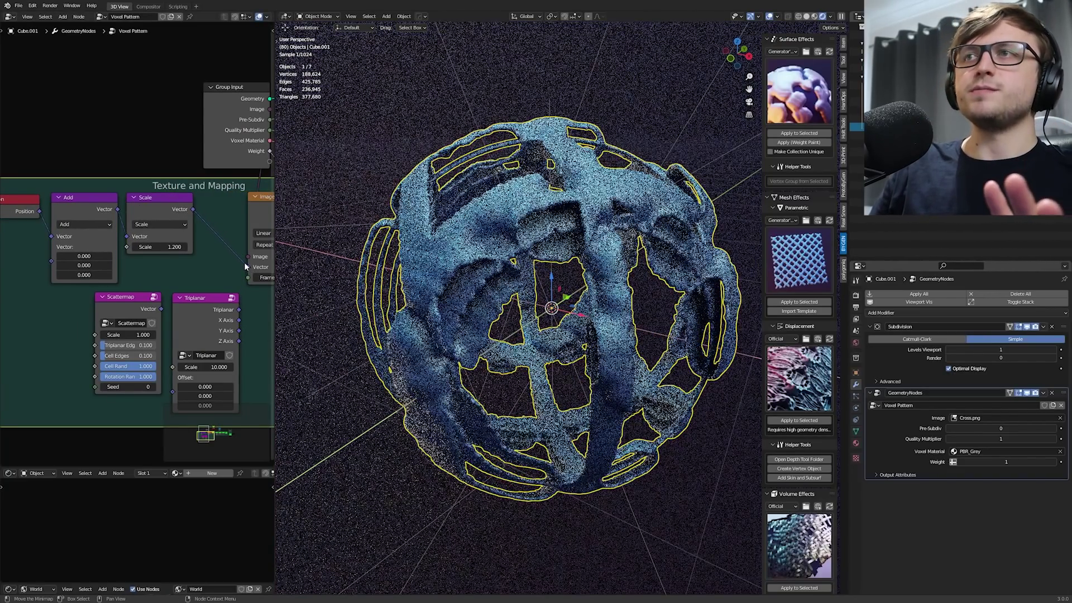
# Set the Scale node's factor to 5.6 and examine the projected pattern around the sphere.
pyautogui.hotkey('alt', 'a')
pyautogui.moveTo(636, 364); pyautogui.dragTo(529, 370, button='middle')
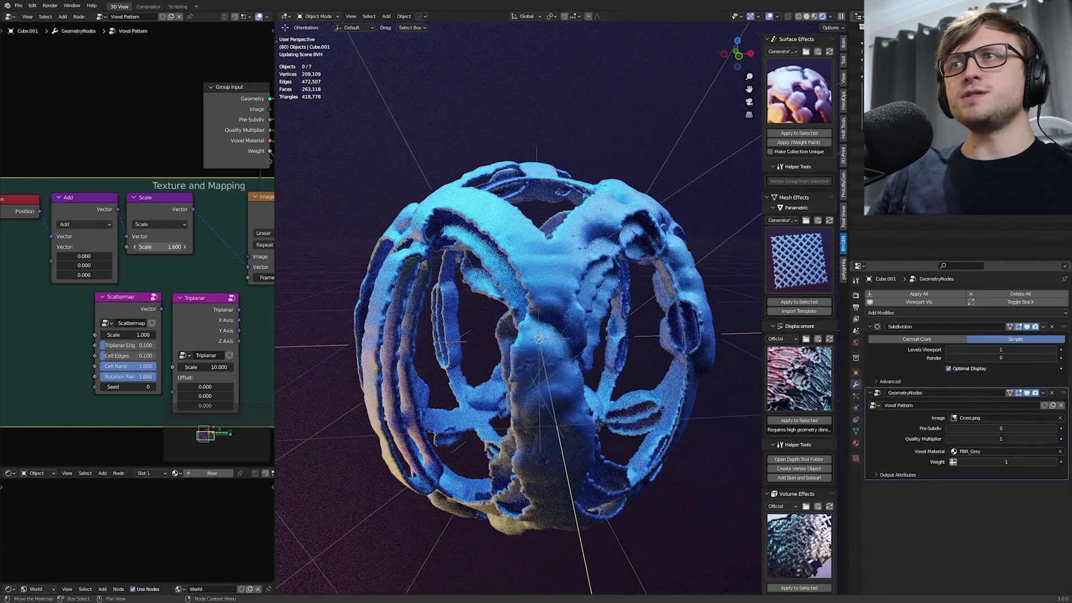
pyautogui.moveTo(168, 246); pyautogui.dragTo(224, 247)
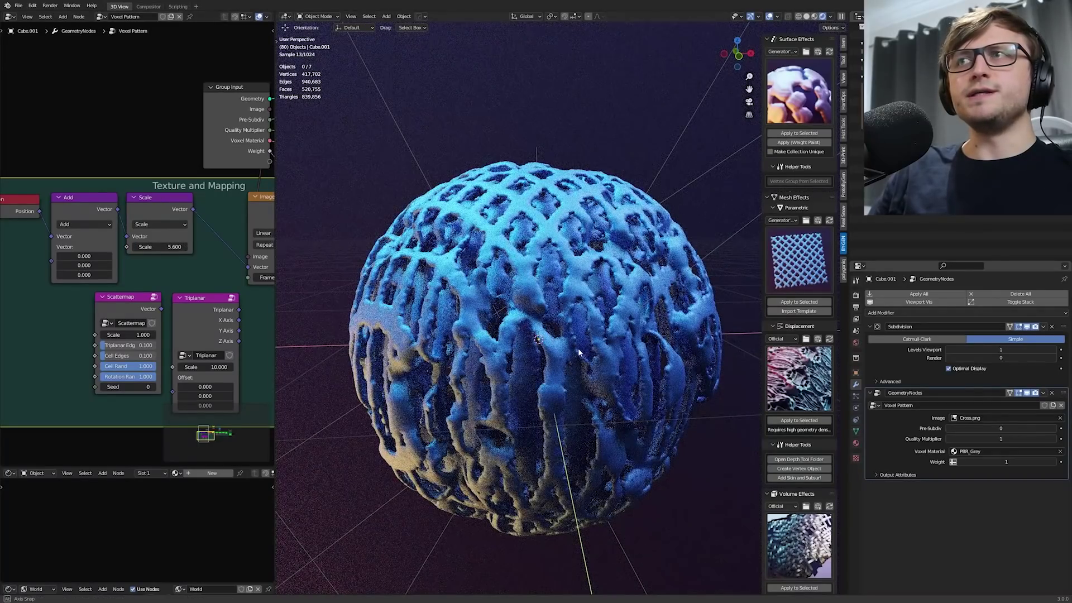
pyautogui.moveTo(577, 352); pyautogui.dragTo(512, 338, button='middle')
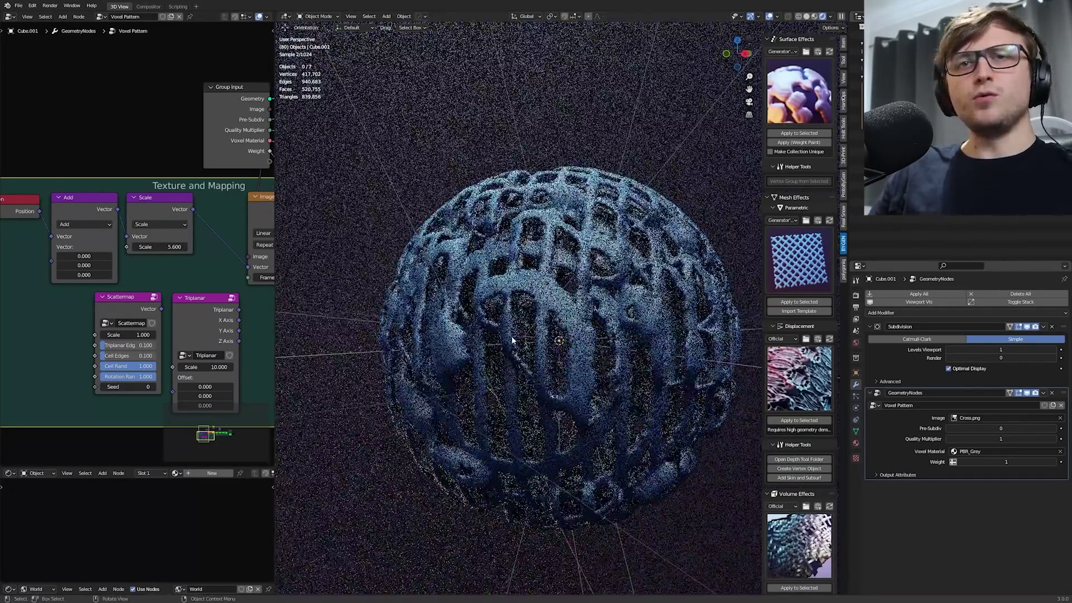
# Feed the Image Texture's Vector input from the Scattermap node and check the pattern around the sphere.
pyautogui.moveTo(551, 395); pyautogui.dragTo(564, 354, button='middle')
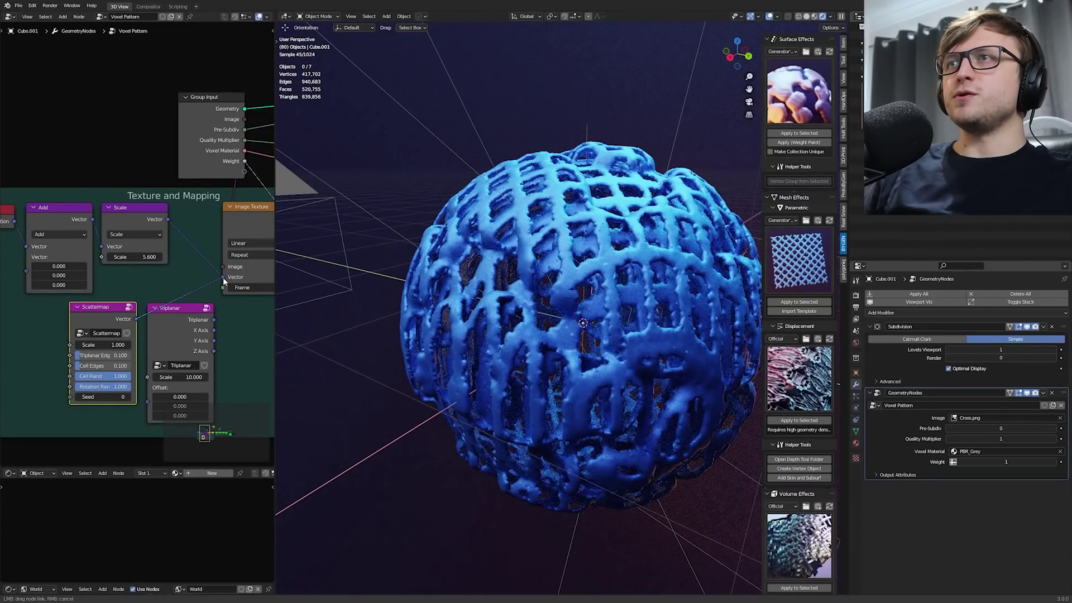
pyautogui.moveTo(223, 277); pyautogui.dragTo(223, 277)
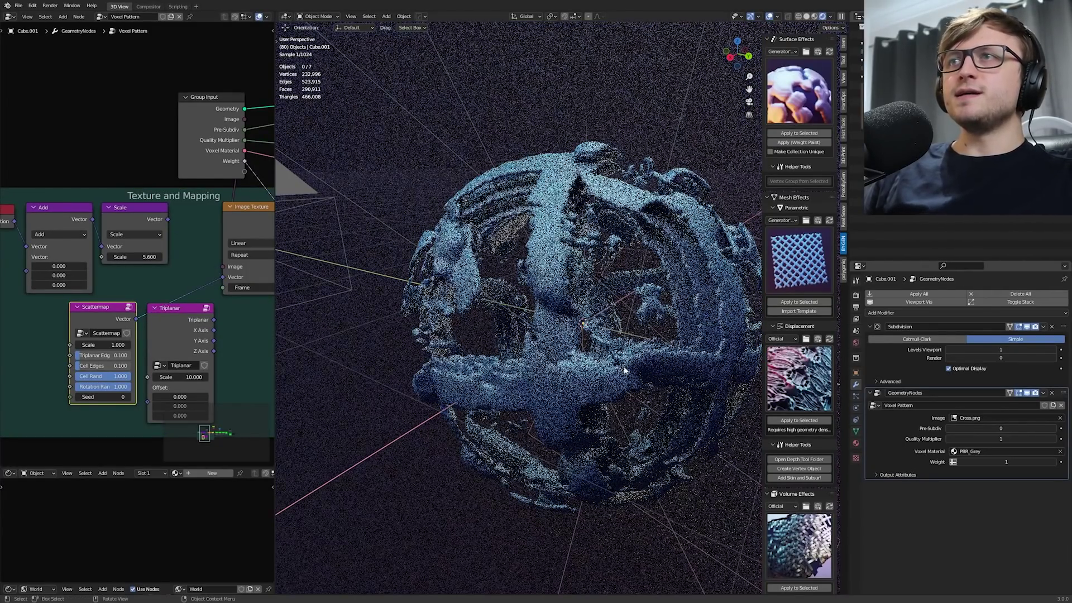
pyautogui.moveTo(415, 414); pyautogui.dragTo(468, 396, button='middle')
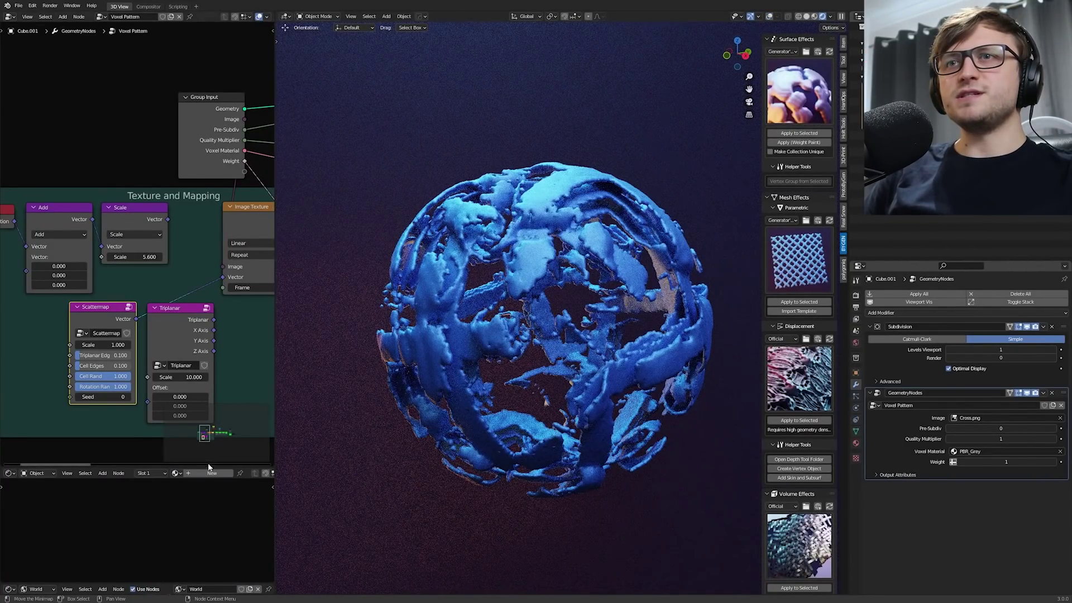
# Remove the extra material slot from the sphere and assign the PBR_Grey material to the remaining slot.
pyautogui.moveTo(201, 468); pyautogui.dragTo(206, 325)
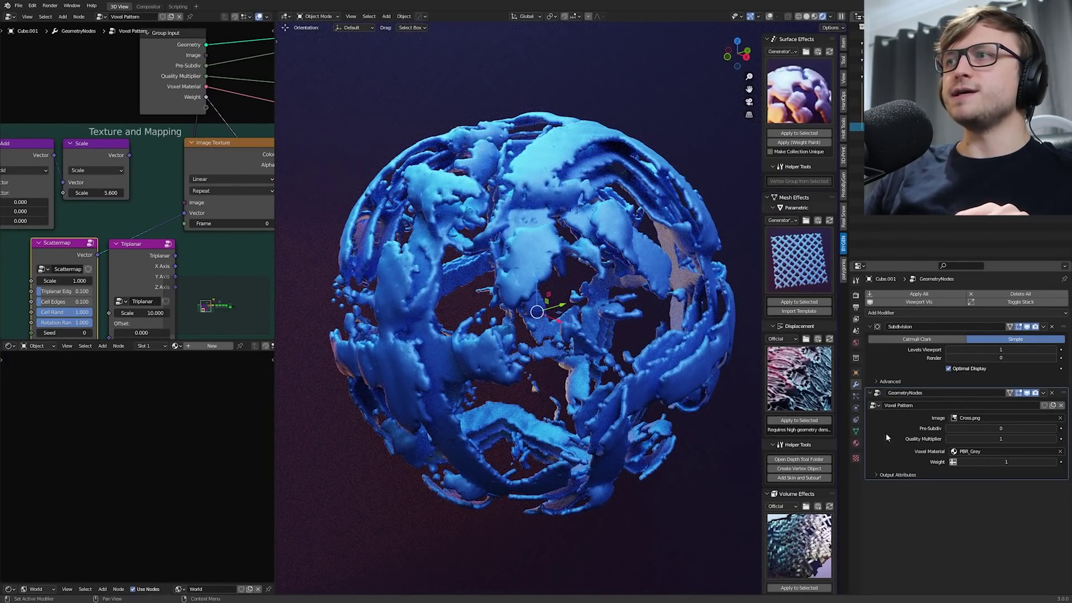
pyautogui.click(856, 443)
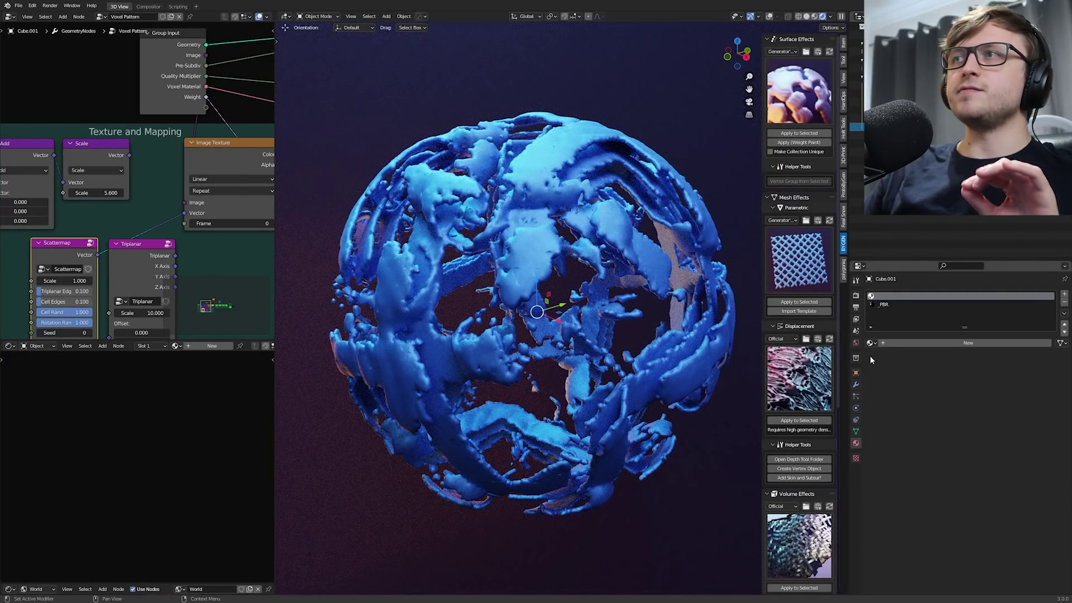
pyautogui.click(856, 386)
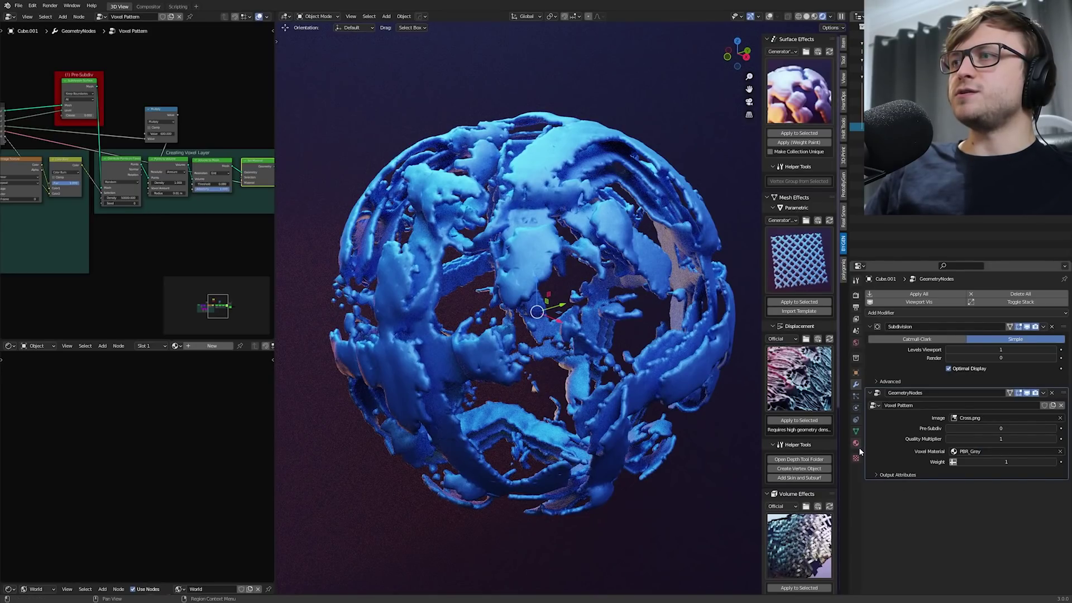
pyautogui.click(856, 443)
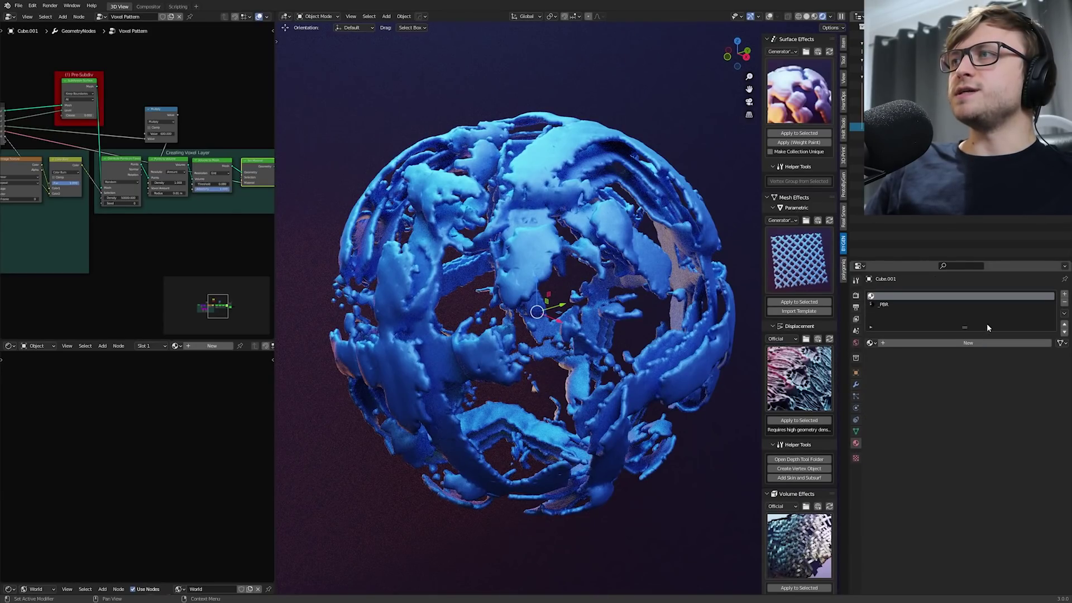
pyautogui.click(1050, 305)
pyautogui.click(872, 330)
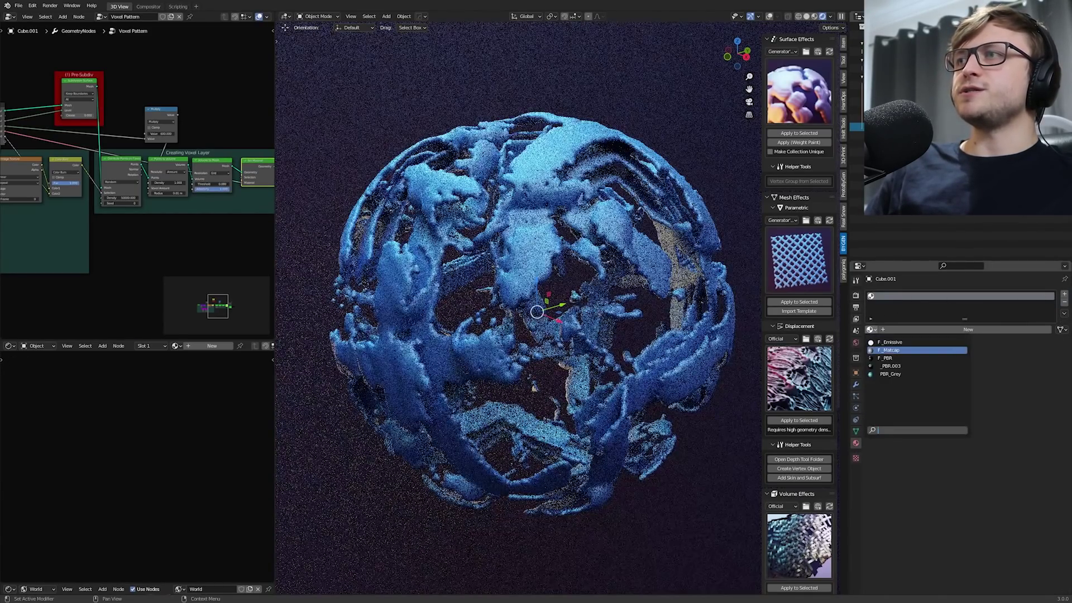
pyautogui.click(902, 373)
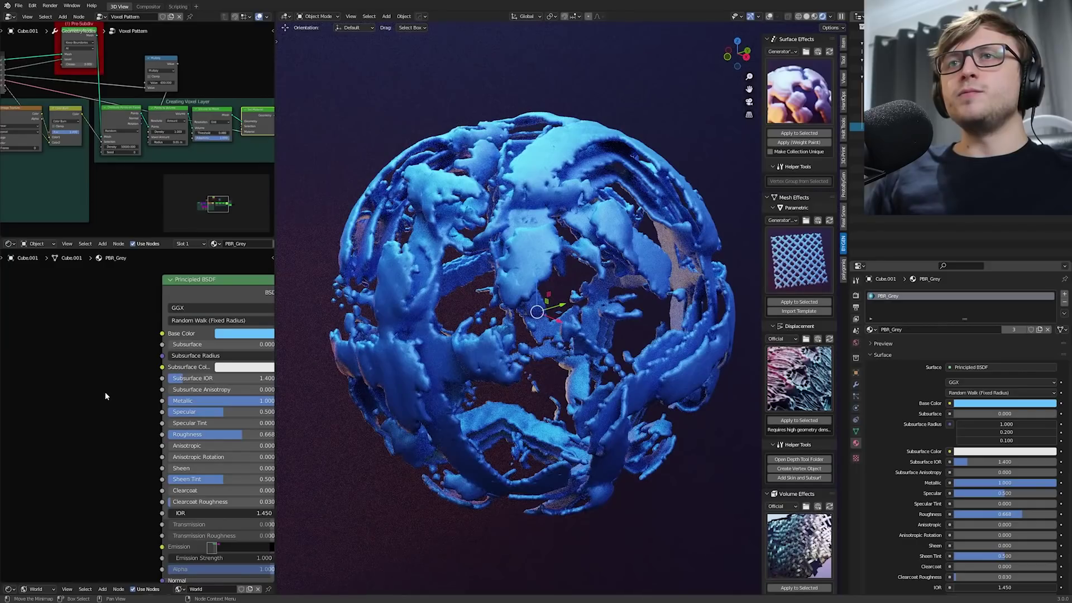
# Enlarge the shader node area and add an Ambient Occlusion node to the PBR_Grey material.
pyautogui.moveTo(33, 370); pyautogui.dragTo(185, 352, button='middle')
pyautogui.scroll(-4, 104, 391)
pyautogui.hotkey('shift', 'a')
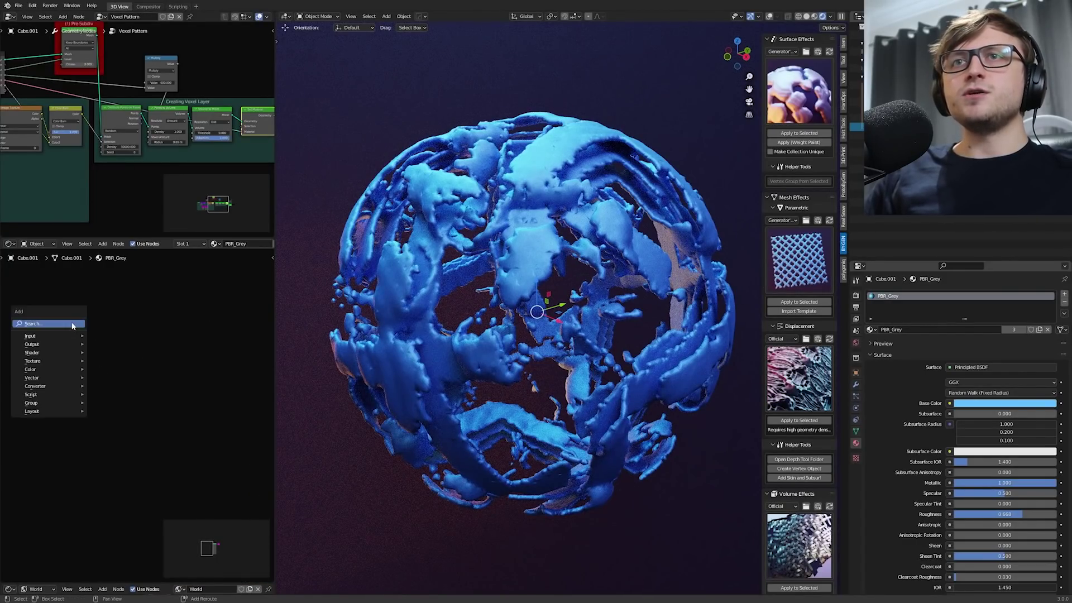
pyautogui.click(74, 323)
pyautogui.press('Return')
pyautogui.click(47, 312)
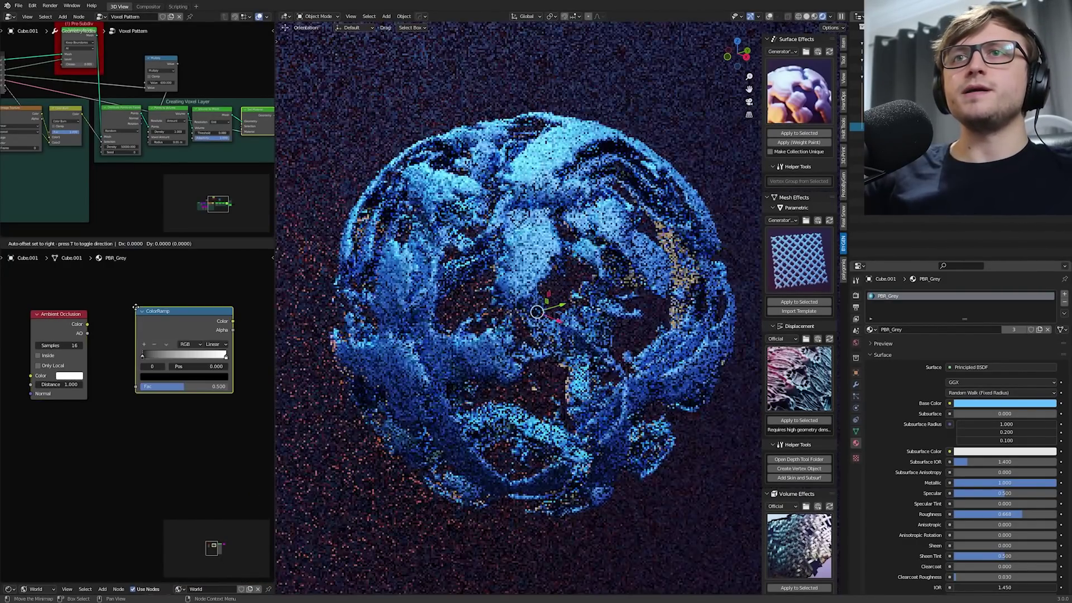
# Add a ColorRamp driven by the Ambient Occlusion Color and connect it to the Principled BSDF's Base Color.
pyautogui.click(137, 309)
pyautogui.moveTo(137, 311); pyautogui.dragTo(116, 304, button='middle')
pyautogui.moveTo(67, 317); pyautogui.dragTo(115, 379)
pyautogui.moveTo(168, 354); pyautogui.dragTo(152, 343, button='middle')
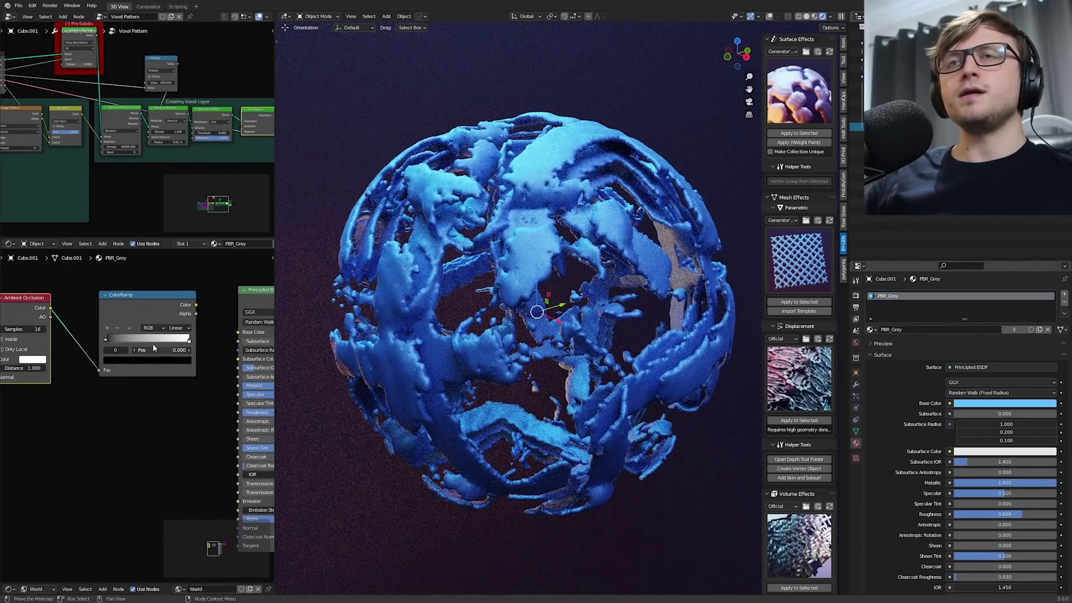
pyautogui.moveTo(189, 299); pyautogui.dragTo(183, 307)
pyautogui.moveTo(190, 312); pyautogui.dragTo(239, 331)
pyautogui.moveTo(175, 353); pyautogui.dragTo(184, 347, button='middle')
pyautogui.moveTo(168, 297); pyautogui.dragTo(185, 292)
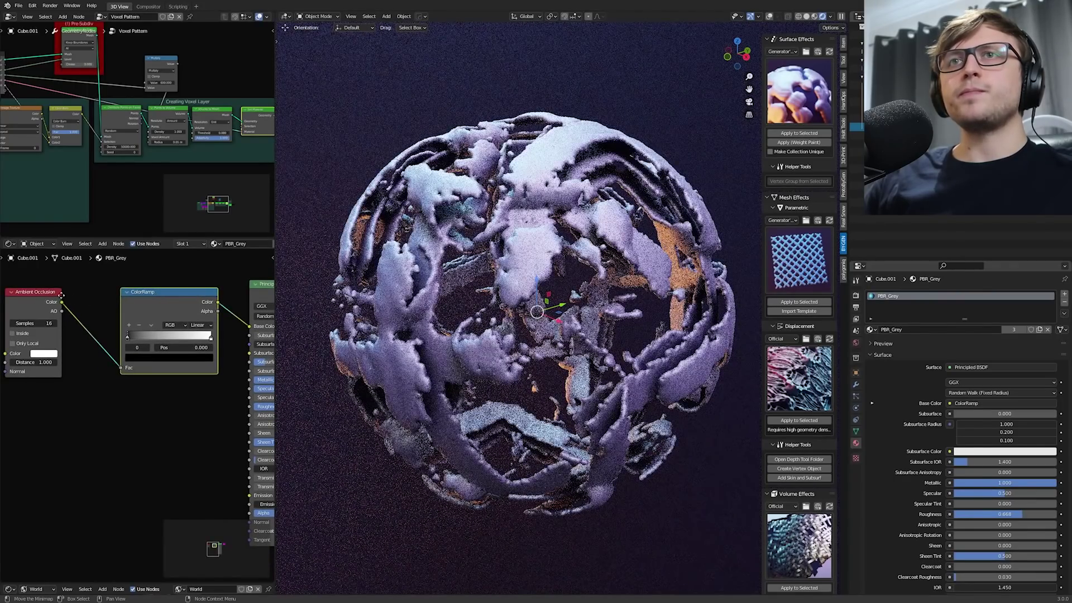
pyautogui.moveTo(60, 293); pyautogui.dragTo(91, 292)
# Change the white end stop of the ambient occlusion ColorRamp to a saturated yellow.
pyautogui.click(210, 338)
pyautogui.click(167, 357)
pyautogui.click(150, 295)
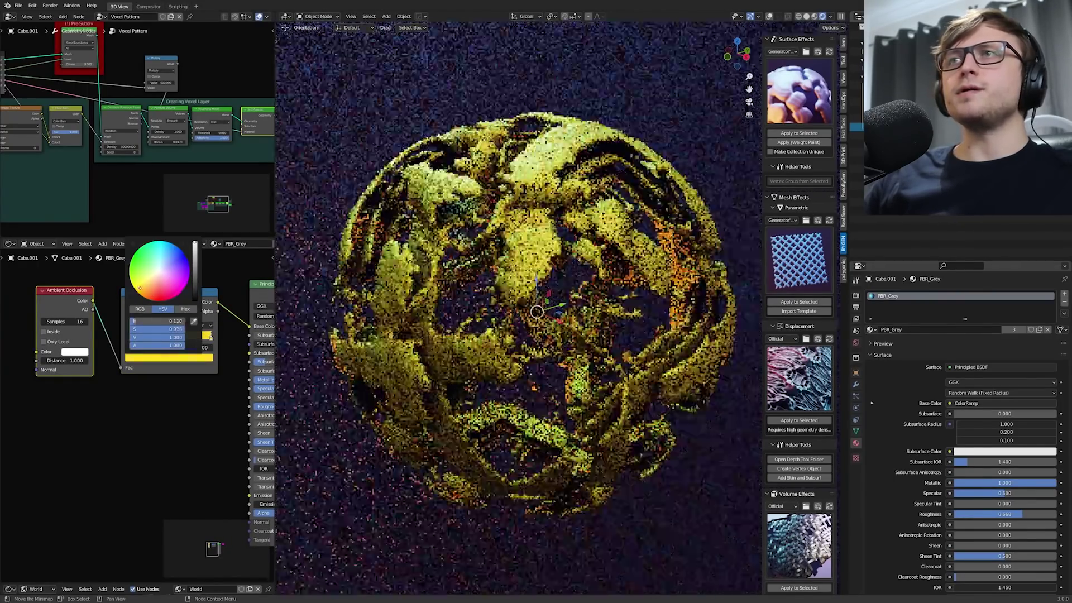
# Add a middle stop to the ambient occlusion ColorRamp, colour it teal blue and move it to position 0.836.
pyautogui.click(129, 325)
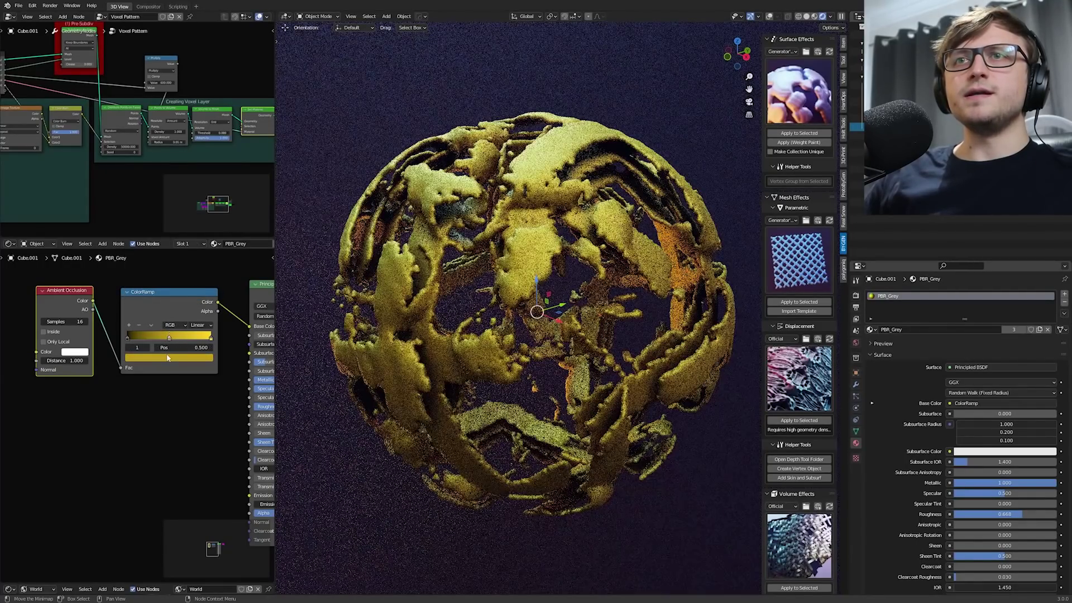
pyautogui.click(167, 358)
pyautogui.click(171, 246)
pyautogui.moveTo(171, 246); pyautogui.dragTo(157, 253)
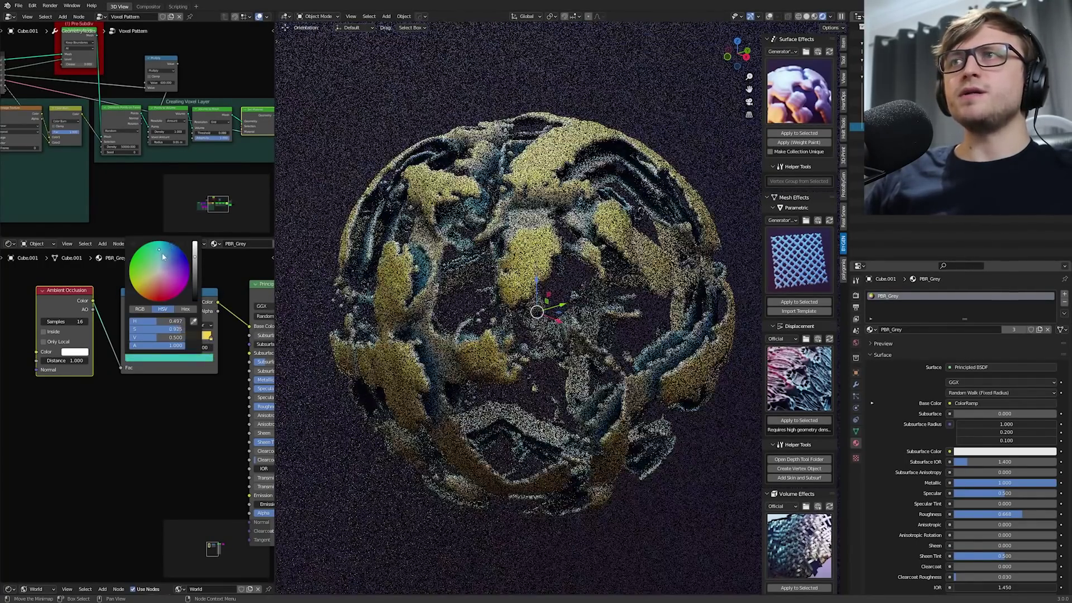
pyautogui.click(161, 257)
pyautogui.moveTo(176, 337); pyautogui.dragTo(204, 338)
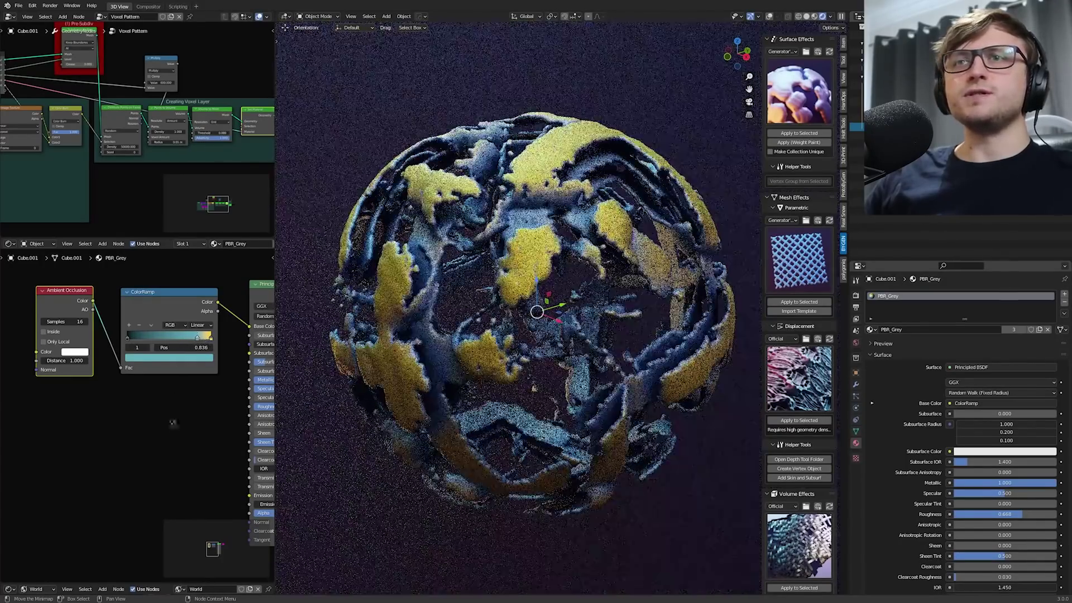
# Add a Noise Texture node below the Ambient Occlusion node.
pyautogui.moveTo(210, 424); pyautogui.dragTo(209, 364, button='middle')
pyautogui.hotkey('shift', 'a')
pyautogui.click(71, 363)
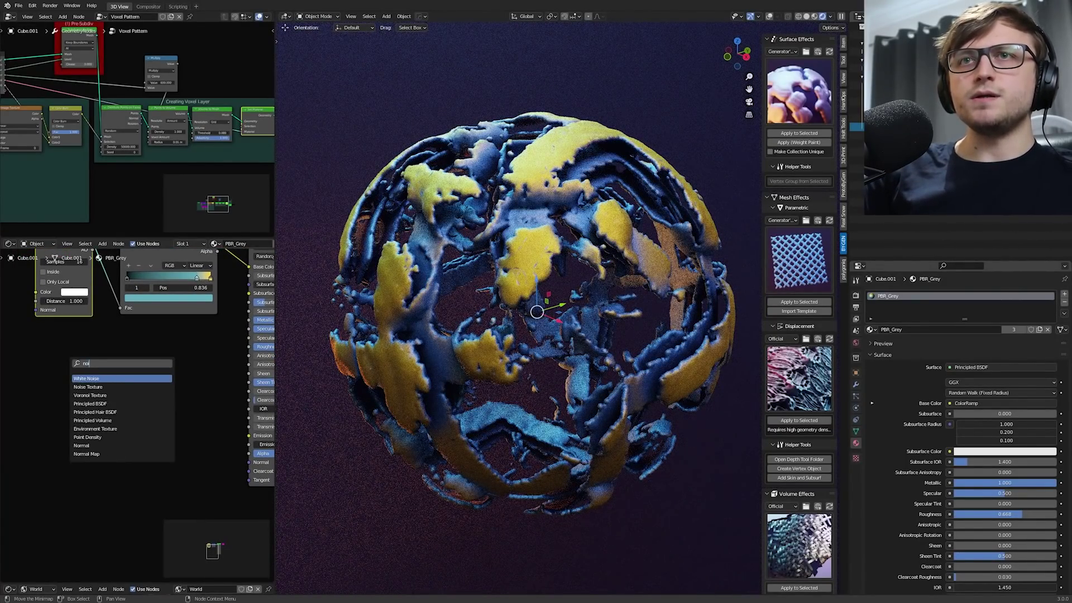
pyautogui.press('Down')
pyautogui.press('Return')
pyautogui.click(37, 360)
# Add a second ColorRamp fed by the Noise Texture's Color and connect it to the Principled BSDF's Roughness.
pyautogui.hotkey('shift', 'a')
pyautogui.click(151, 360)
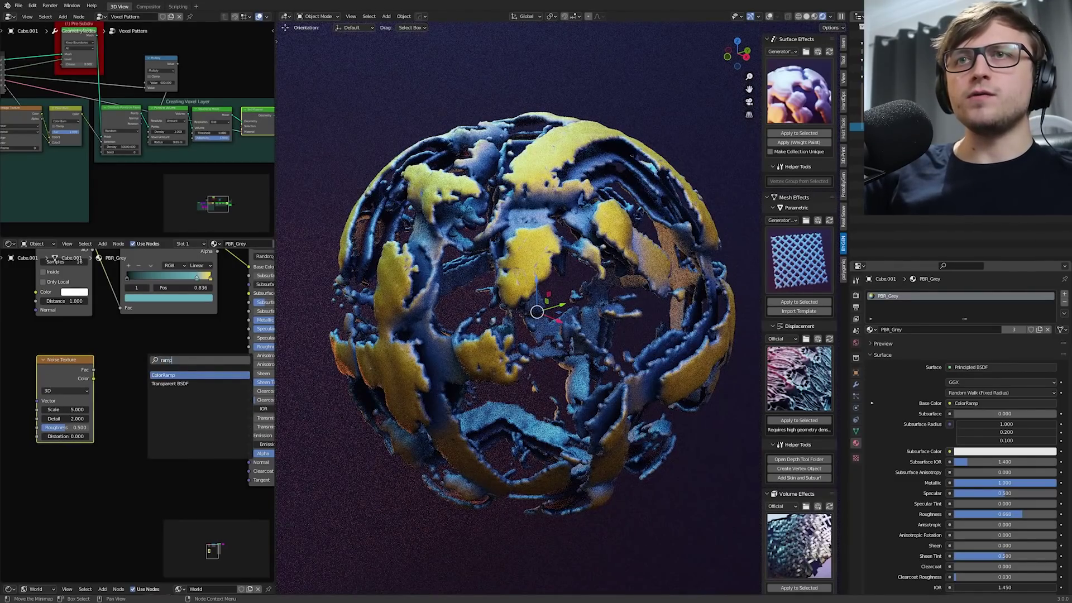
pyautogui.press('Return')
pyautogui.click(116, 352)
pyautogui.moveTo(84, 374); pyautogui.dragTo(112, 427)
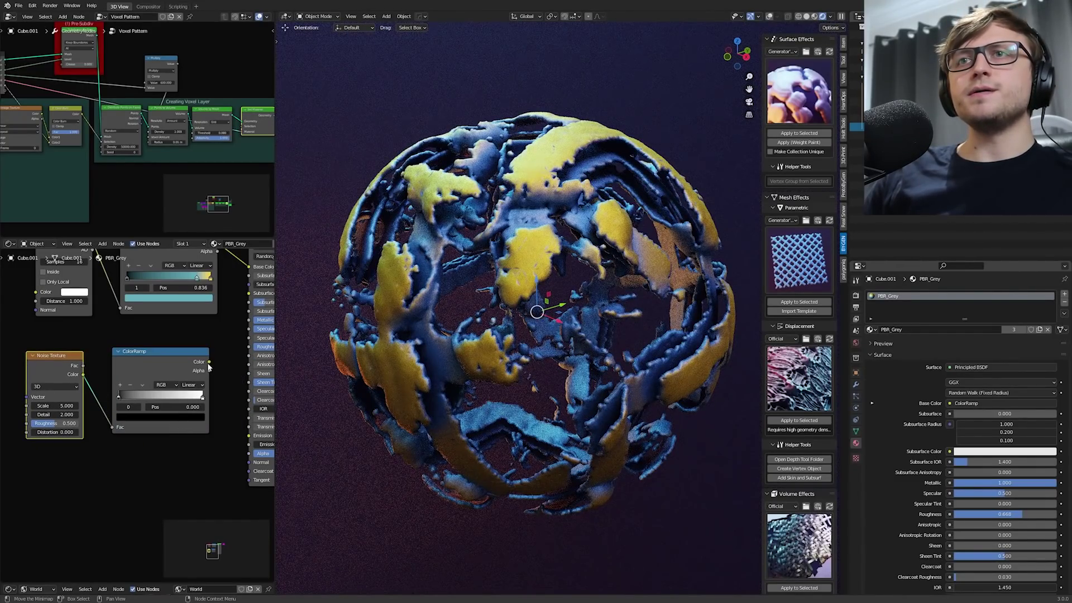
pyautogui.moveTo(209, 367); pyautogui.dragTo(182, 380, button='middle')
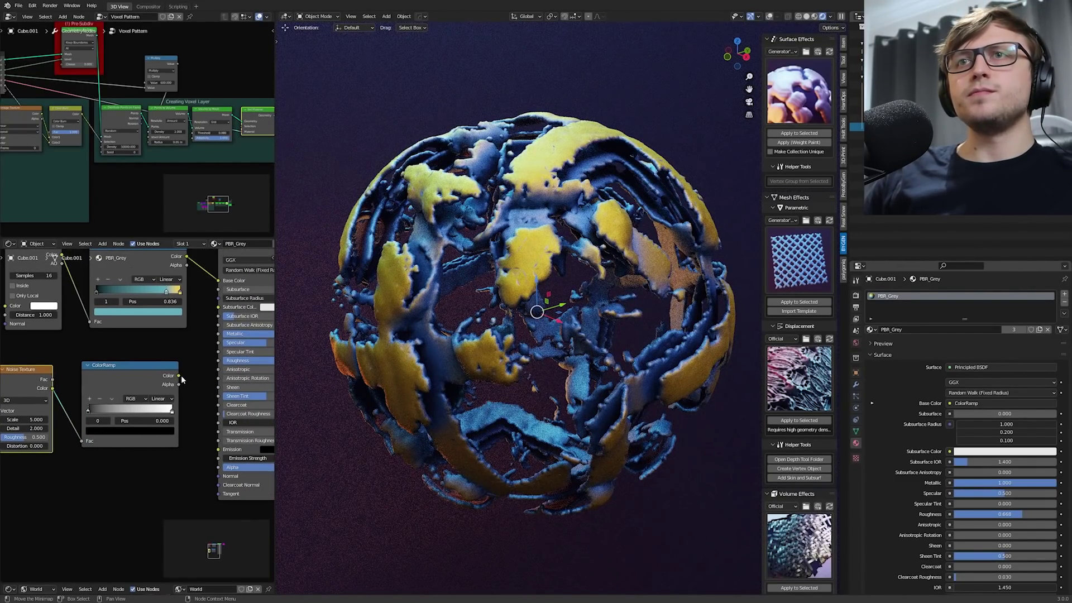
pyautogui.moveTo(205, 369); pyautogui.dragTo(218, 360)
# Set the Noise Texture's Scale to 100.
pyautogui.moveTo(100, 436); pyautogui.dragTo(169, 406, button='middle')
pyautogui.scroll(1, 168, 406)
pyautogui.click(95, 388)
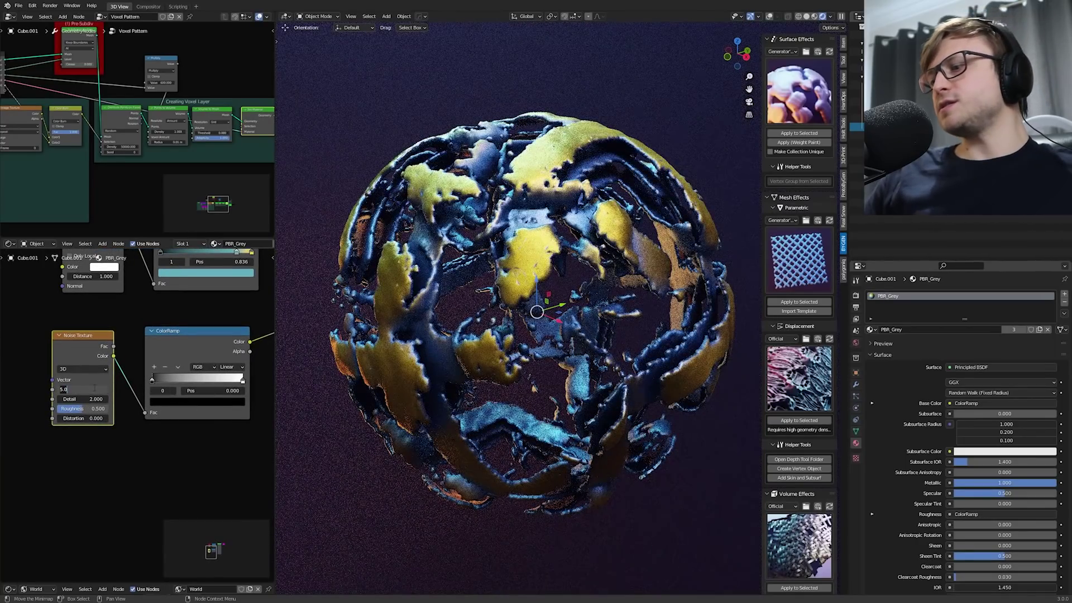
pyautogui.write('100')
pyautogui.press('Return')
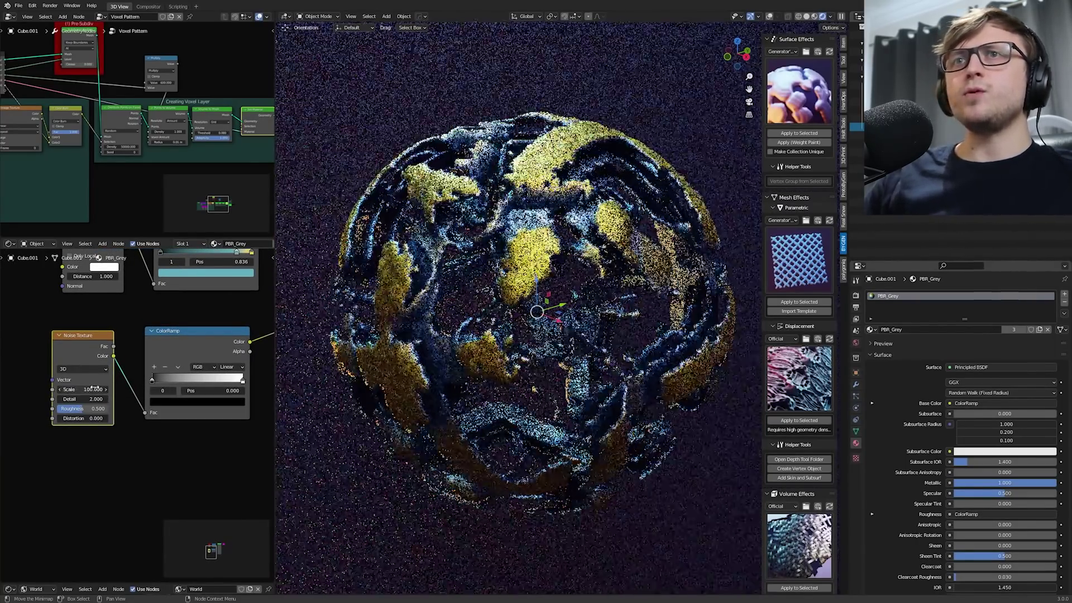
# Move the roughness ColorRamp's stops closer together, with the black one at 0.268, and lighten the black stop to light grey.
pyautogui.moveTo(152, 382); pyautogui.dragTo(177, 382)
pyautogui.moveTo(241, 381); pyautogui.dragTo(197, 381)
pyautogui.click(176, 381)
pyautogui.click(185, 401)
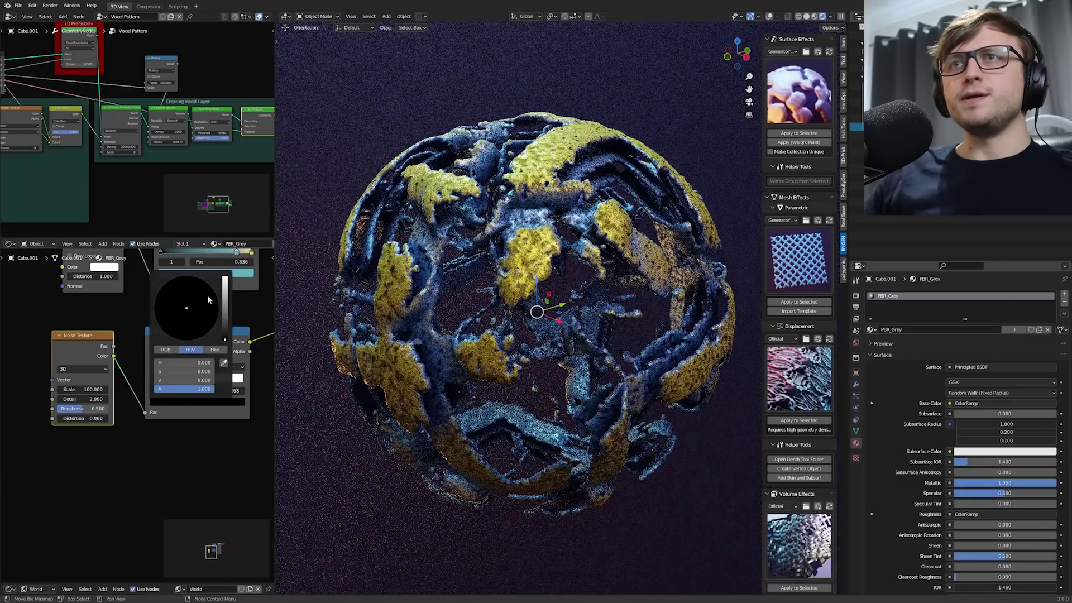
pyautogui.moveTo(224, 299); pyautogui.dragTo(225, 283)
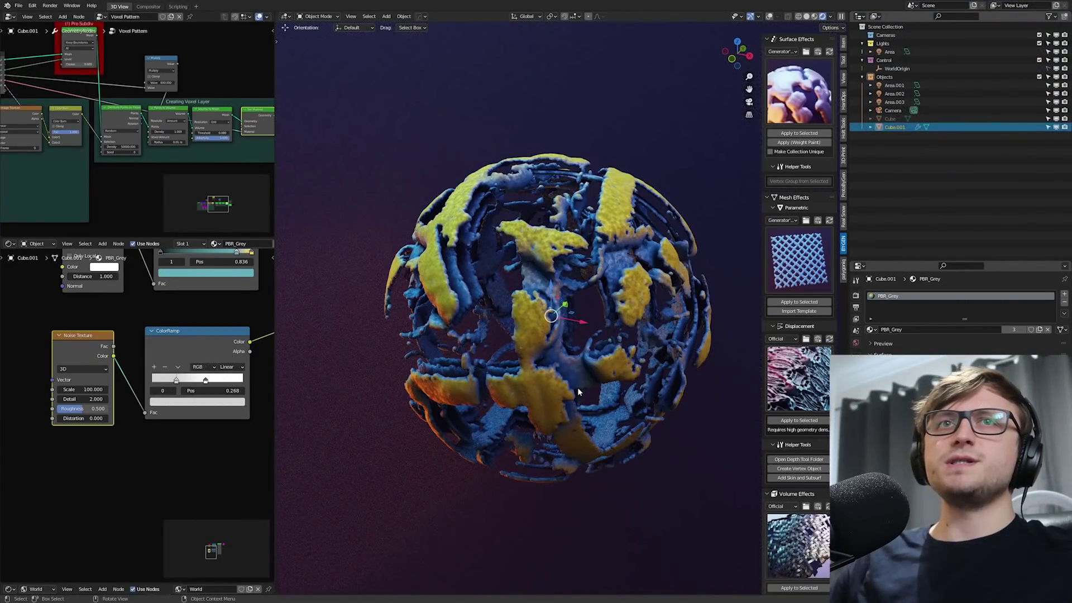
# Raise the Scattermap node's Scale to 6 to test a denser pattern, and lower it again.
pyautogui.keyDown('shift'); pyautogui.moveTo(562, 399); pyautogui.dragTo(549, 380, button='middle'); pyautogui.keyUp('shift')
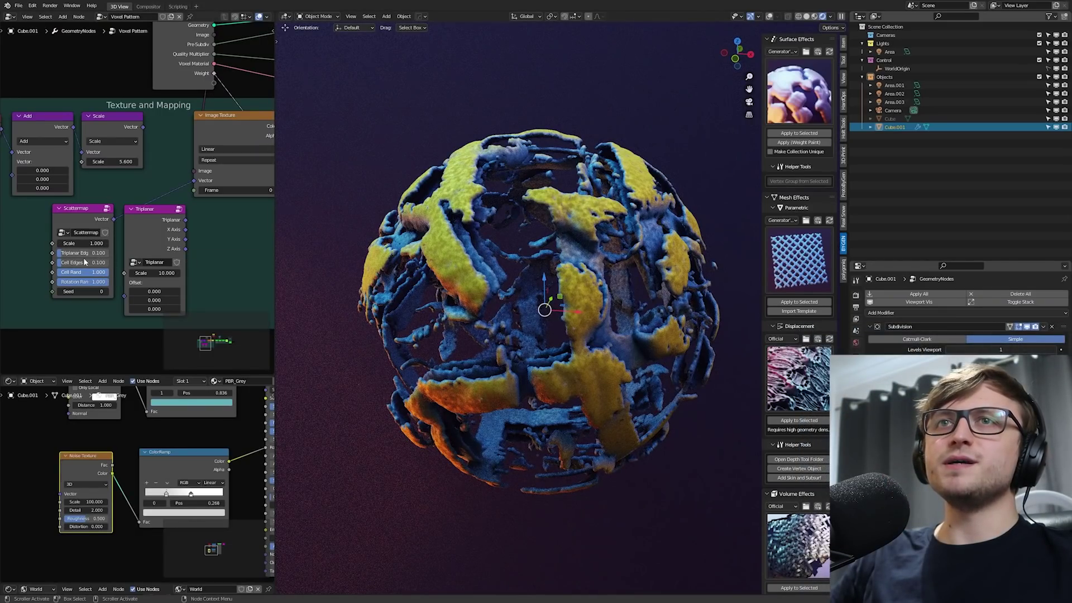
pyautogui.moveTo(83, 243); pyautogui.dragTo(112, 243)
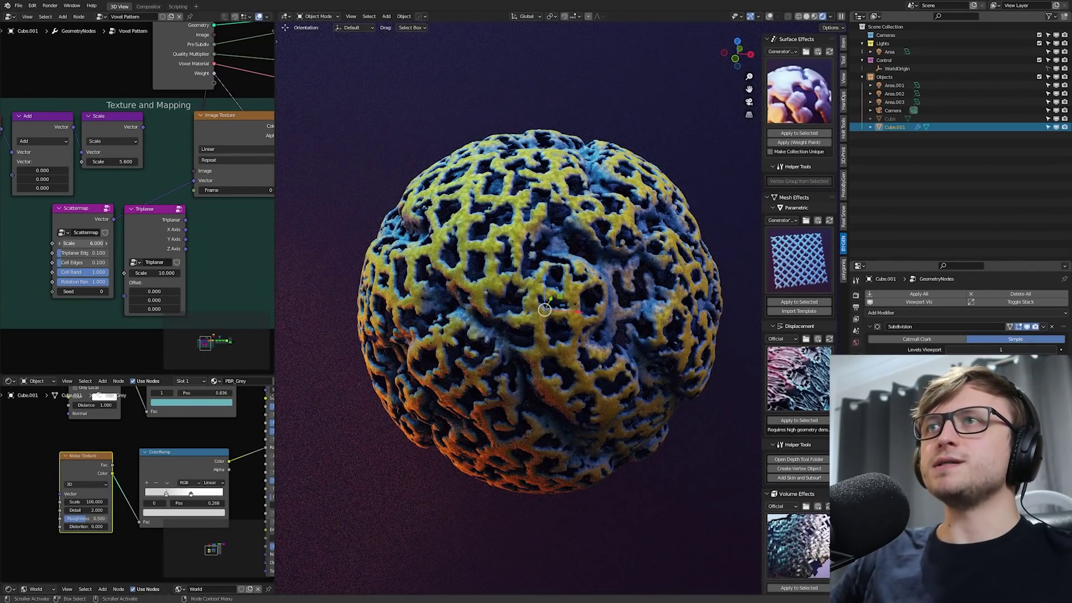
pyautogui.moveTo(104, 243); pyautogui.dragTo(77, 245)
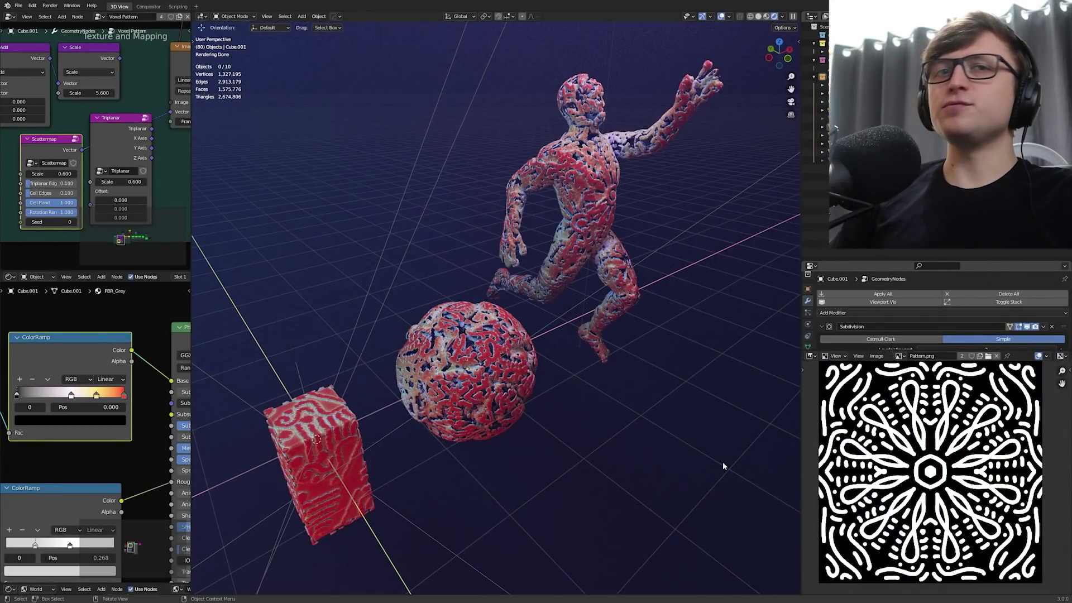
# Examine the Pattern.png image and how its voxel pattern wraps around the running figure.
pyautogui.moveTo(933, 478); pyautogui.dragTo(928, 483, button='middle')
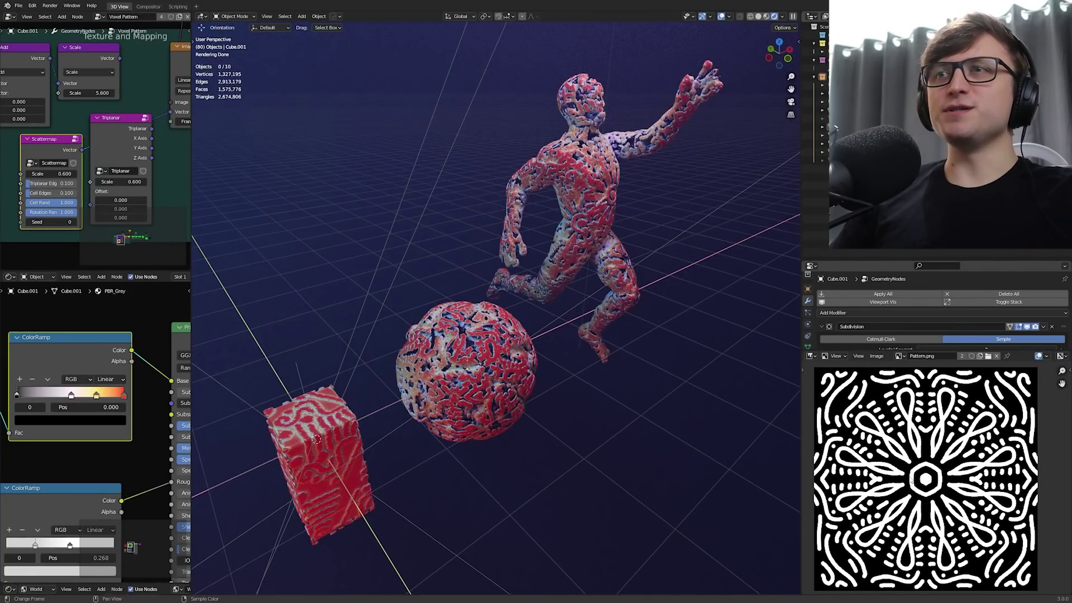
pyautogui.moveTo(553, 448); pyautogui.dragTo(555, 412, button='middle')
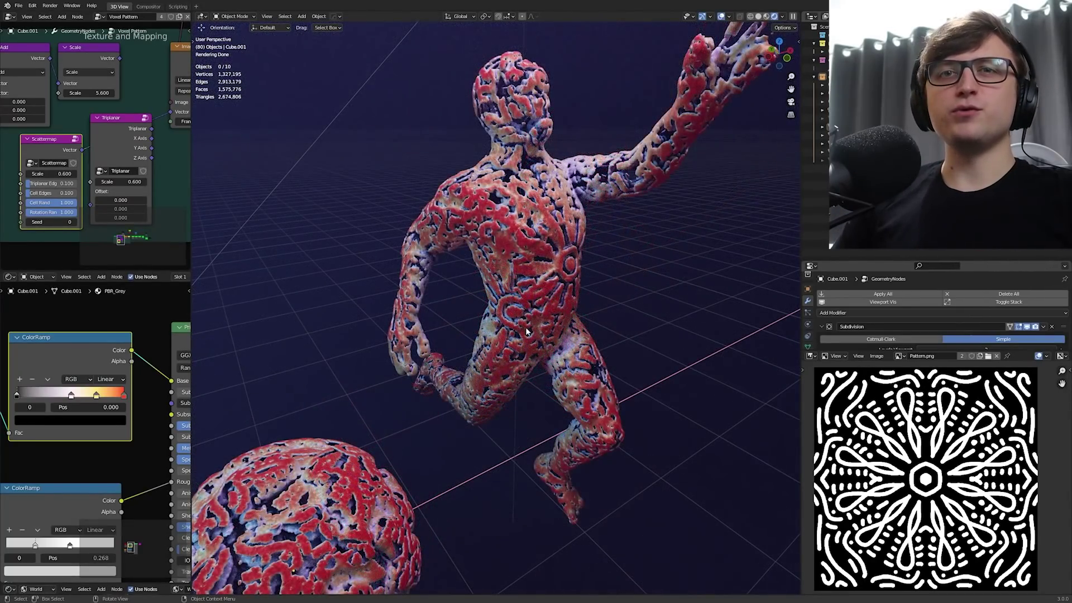
# Enlarge the geometry node editor in width and height to show more of the Texture and Mapping nodes.
pyautogui.moveTo(515, 376); pyautogui.dragTo(477, 369, button='middle')
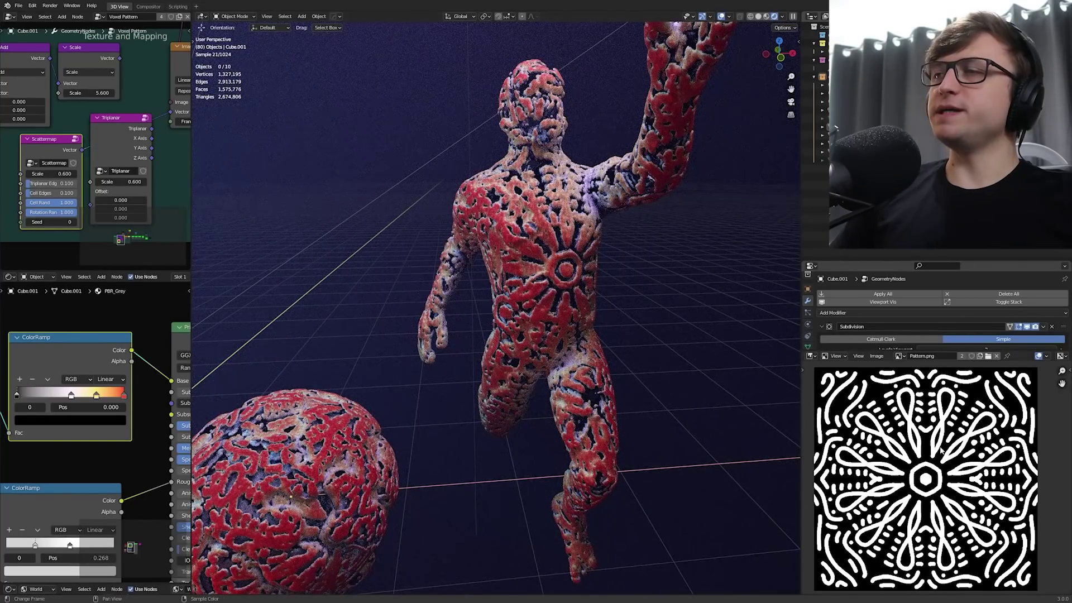
pyautogui.moveTo(931, 475); pyautogui.dragTo(931, 471, button='middle')
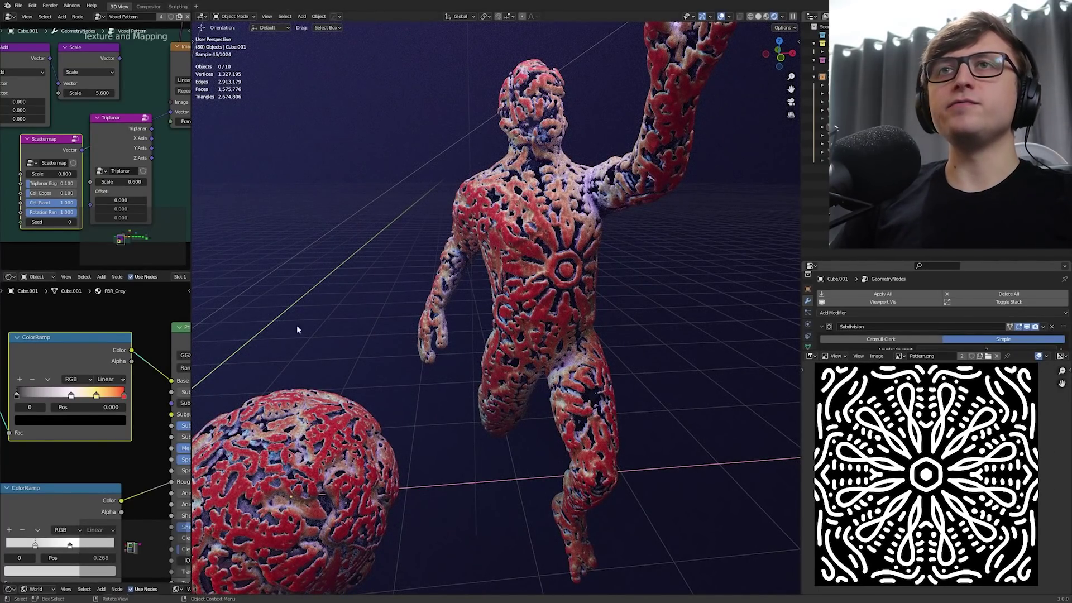
pyautogui.moveTo(191, 217); pyautogui.dragTo(300, 224)
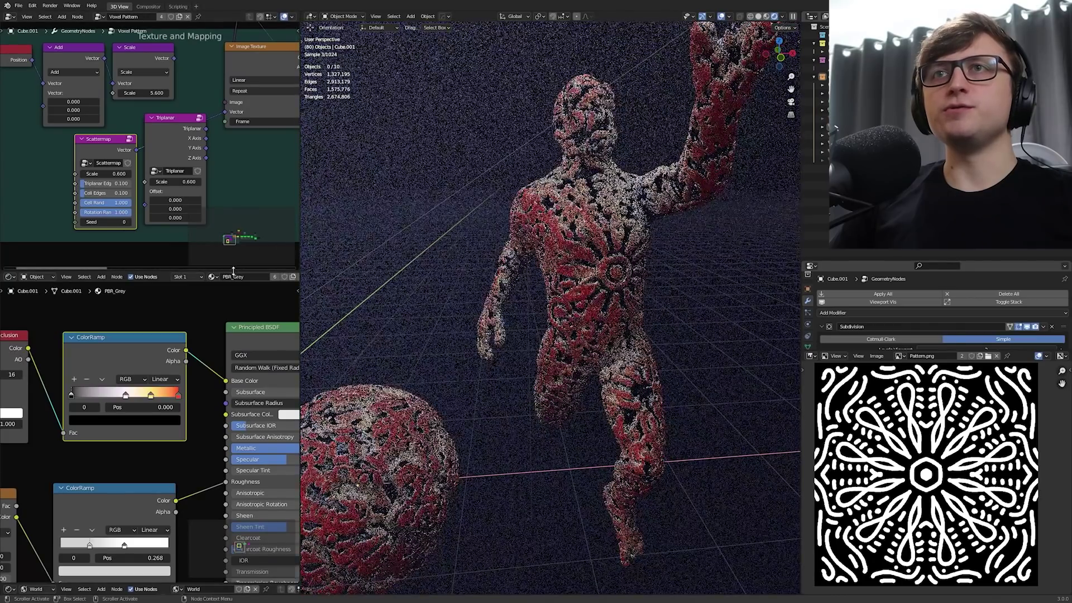
pyautogui.moveTo(240, 270); pyautogui.dragTo(240, 406)
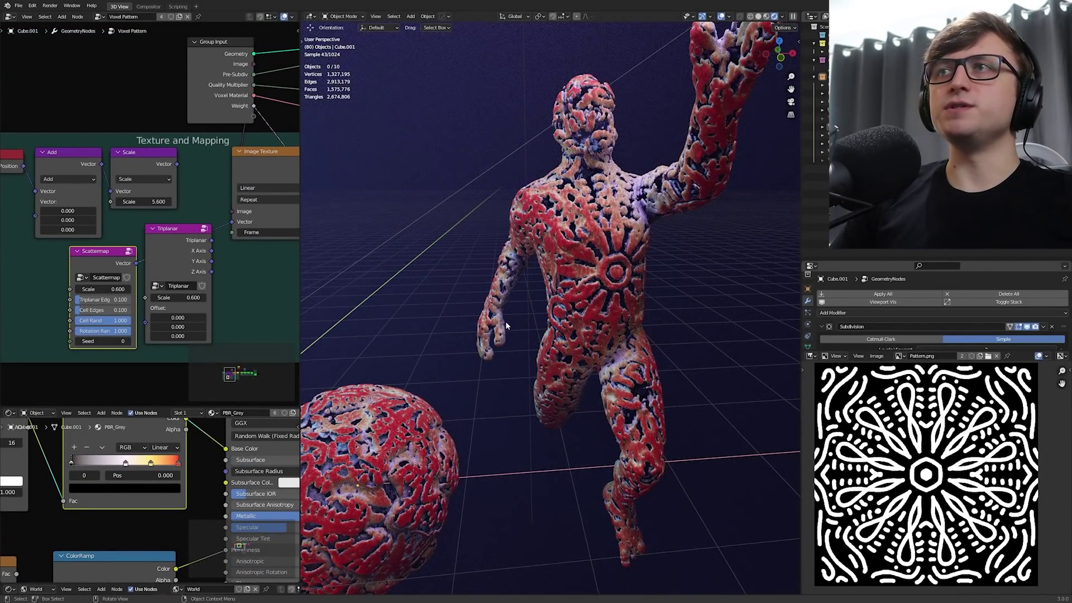
# Connect the Triplanar output to the Image Texture's Vector input in place of the Scattermap.
pyautogui.moveTo(581, 294); pyautogui.dragTo(484, 409, button='middle')
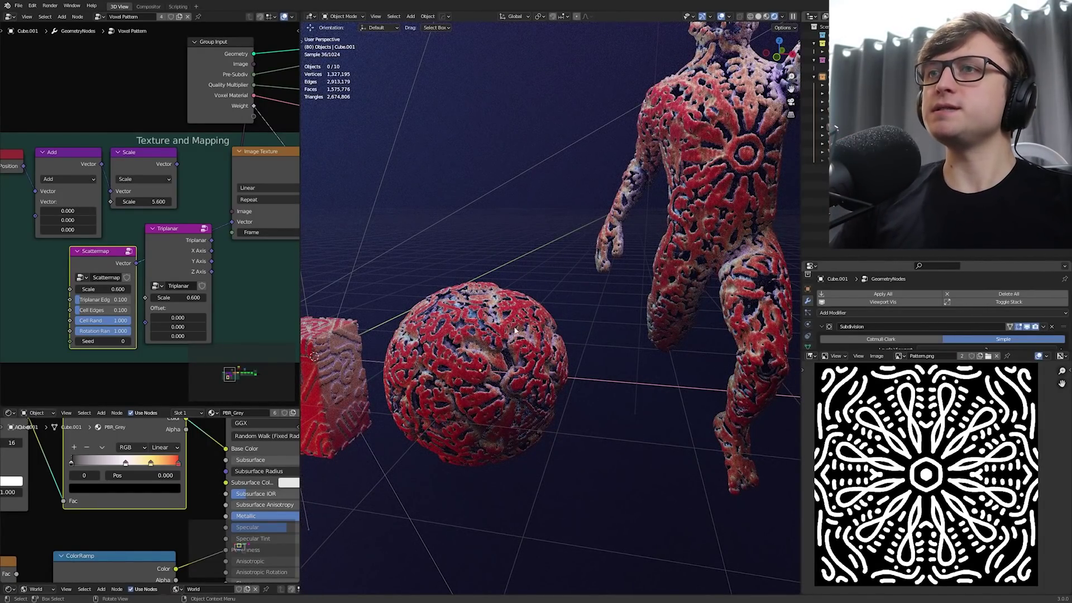
pyautogui.moveTo(515, 330); pyautogui.dragTo(474, 362, button='middle')
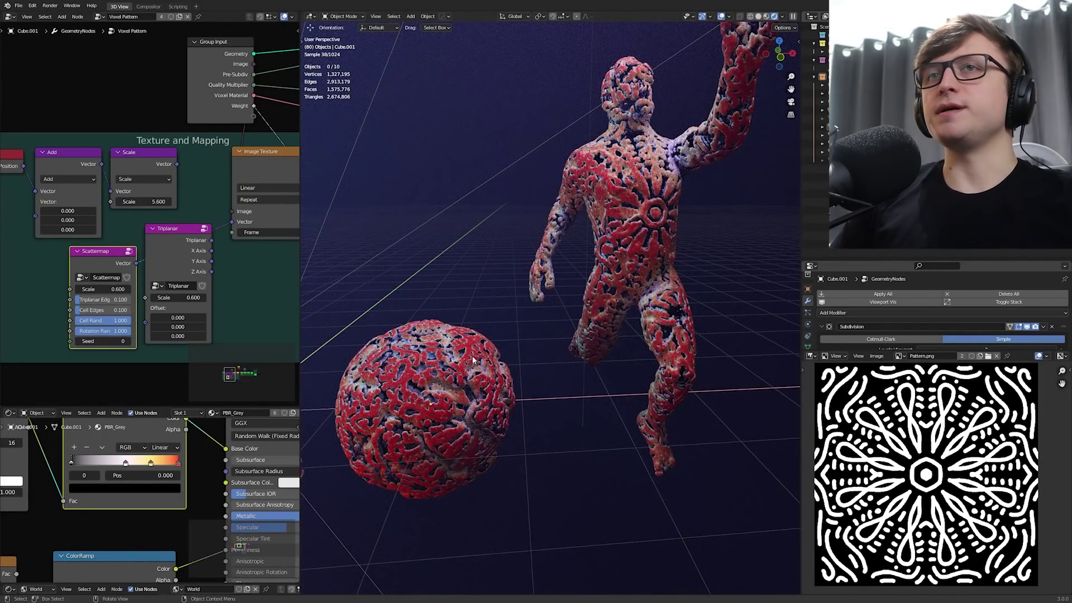
pyautogui.moveTo(211, 240); pyautogui.dragTo(241, 239)
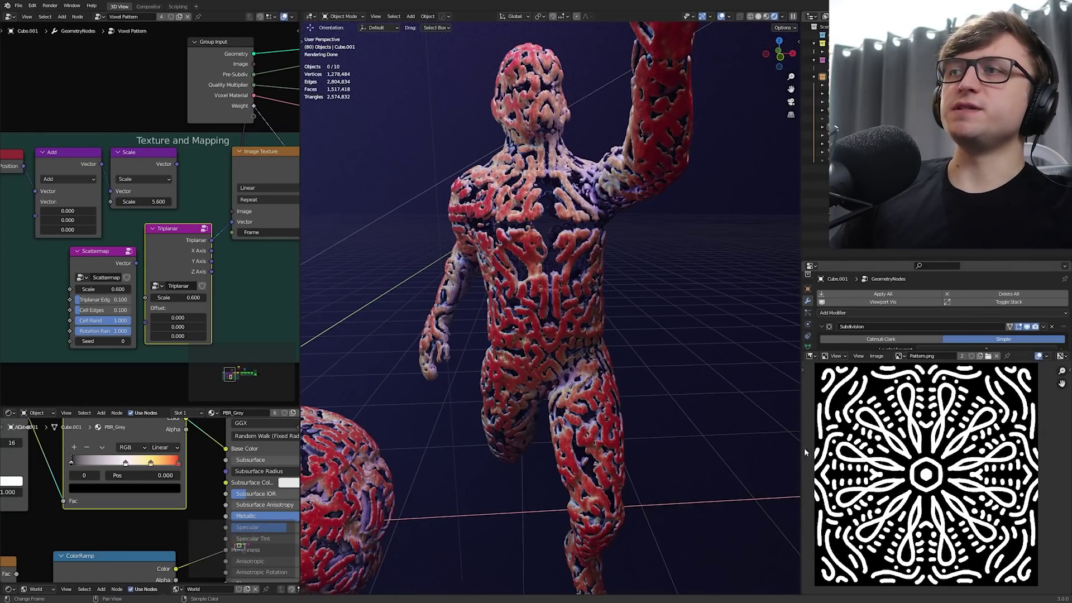
# Examine the triplanar-mapped voxel pattern on the running figure, the sphere and the box, including up close along the box's edges.
pyautogui.moveTo(466, 291); pyautogui.dragTo(483, 326, button='middle')
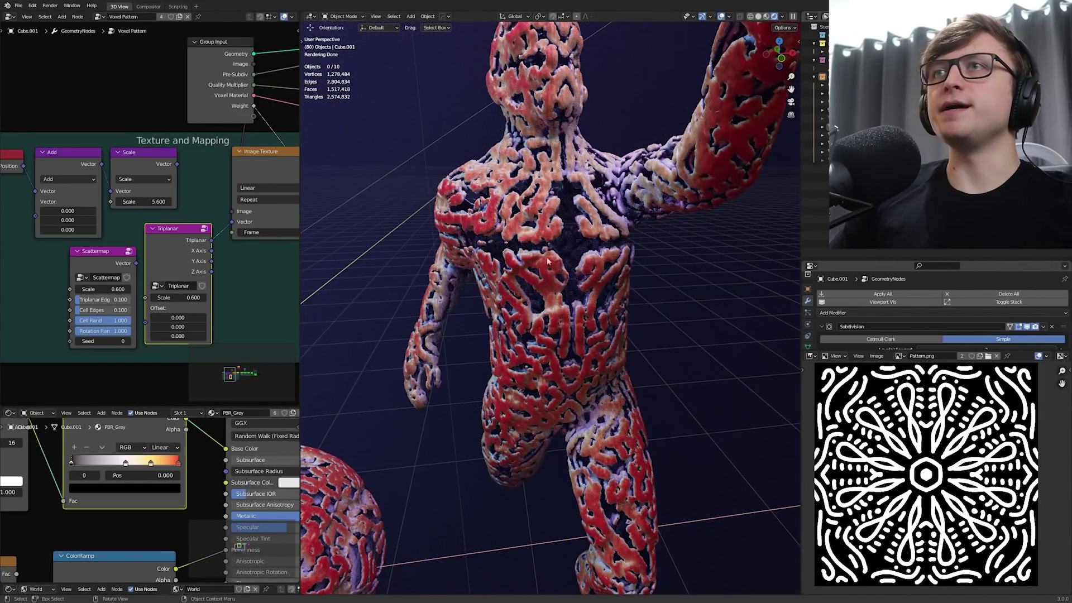
pyautogui.keyDown('ctrl'); pyautogui.moveTo(548, 258); pyautogui.dragTo(642, 268, button='middle'); pyautogui.keyUp('ctrl')
pyautogui.scroll(2, 536, 324)
pyautogui.moveTo(592, 296); pyautogui.dragTo(649, 355, button='middle')
pyautogui.scroll(2, 537, 327)
pyautogui.scroll(-3, 530, 334)
pyautogui.moveTo(673, 407); pyautogui.dragTo(568, 382, button='middle')
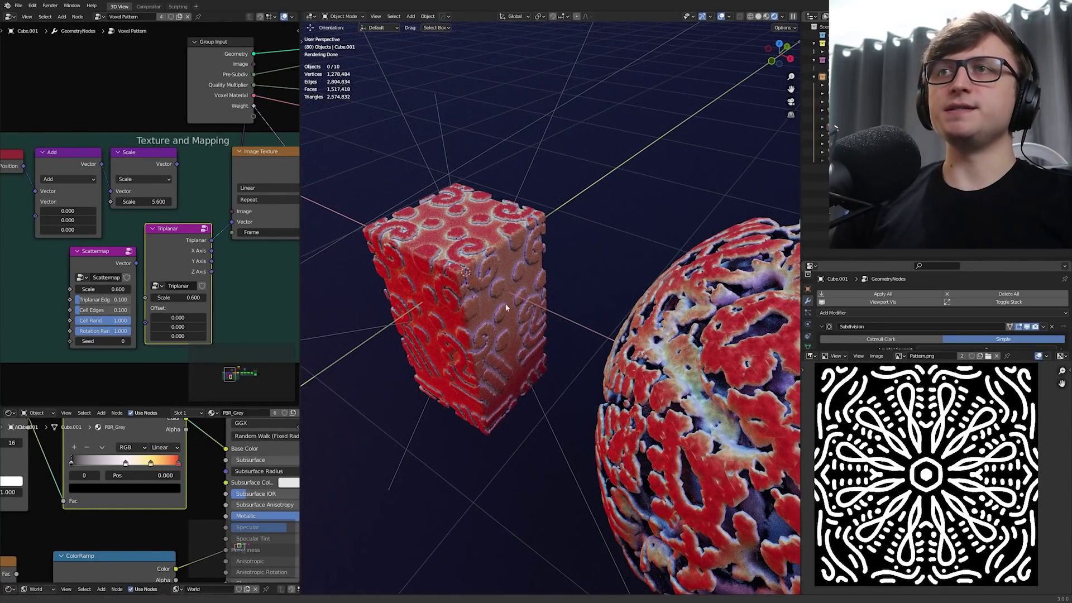
pyautogui.moveTo(505, 303); pyautogui.dragTo(532, 238, button='middle')
pyautogui.scroll(3, 580, 334)
pyautogui.scroll(2, 581, 335)
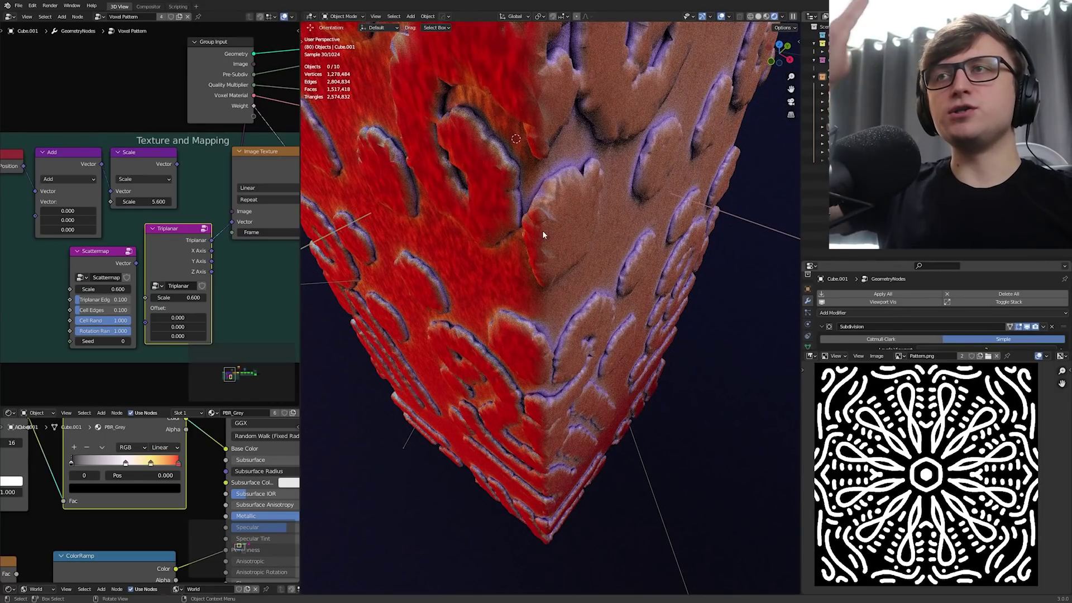
pyautogui.moveTo(563, 414); pyautogui.dragTo(515, 357, button='middle')
pyautogui.scroll(3, 567, 356)
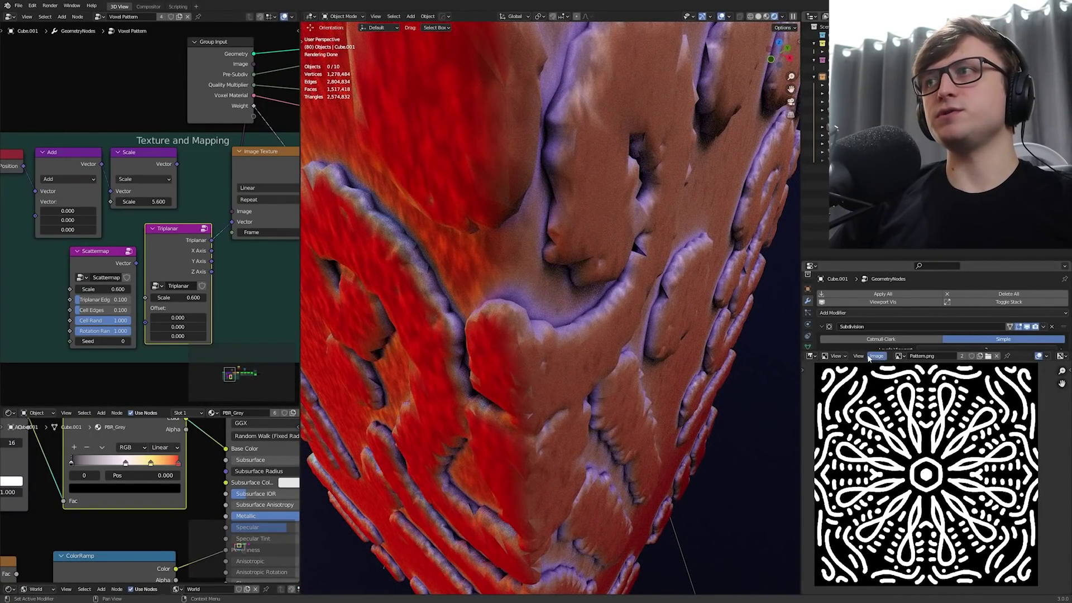
# Enlarge the properties editor to show the Subdivision and Voxel Pattern modifier settings, keeping all three objects in view.
pyautogui.moveTo(864, 350); pyautogui.dragTo(875, 460)
pyautogui.scroll(-8, 495, 392)
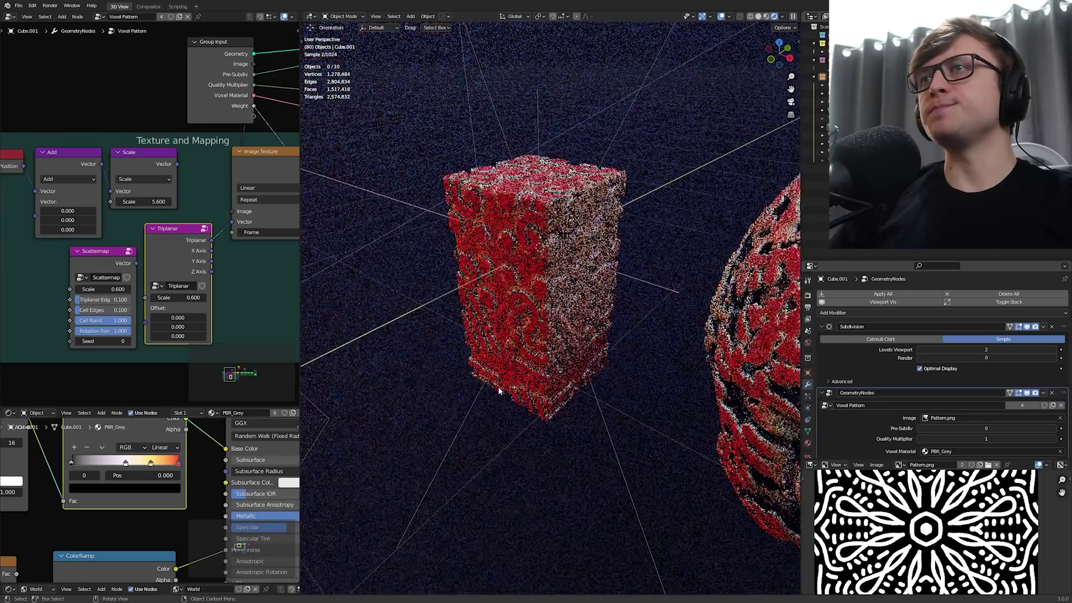
pyautogui.moveTo(447, 162); pyautogui.dragTo(484, 310, button='middle')
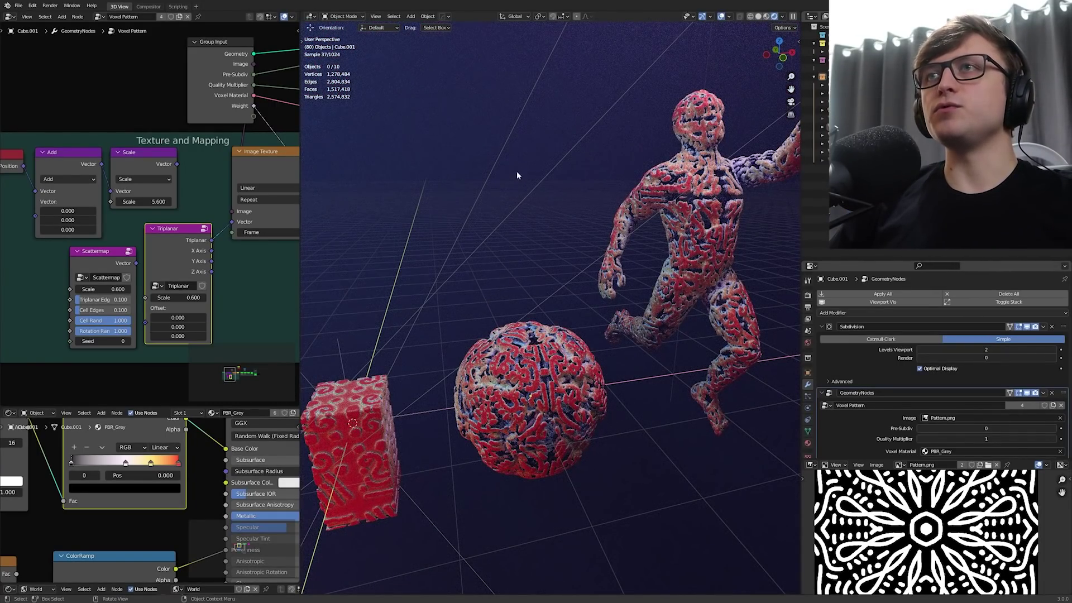
# Add a Monkey mesh, scale it down slightly, and give it a Subdivision modifier at viewport level 4.
pyautogui.hotkey('shift', 'a')
pyautogui.moveTo(496, 122)
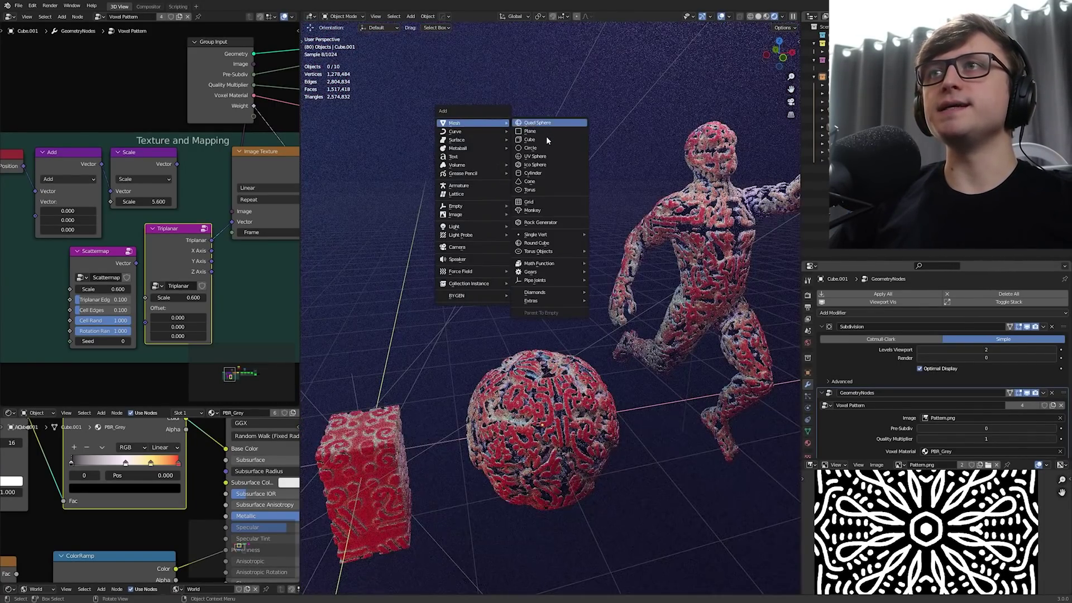
pyautogui.click(538, 223)
pyautogui.press('s')
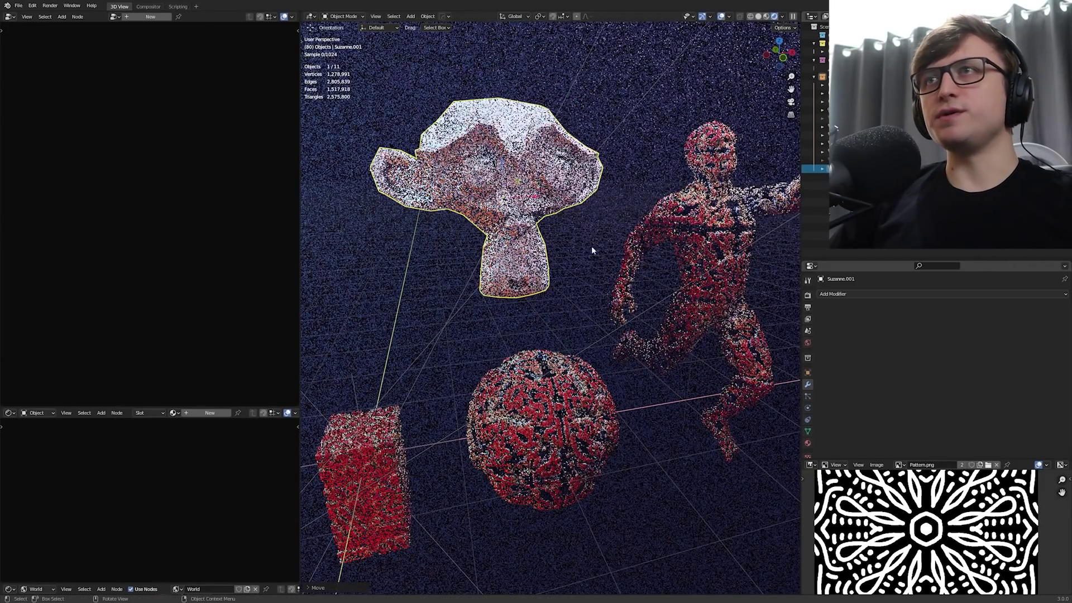
pyautogui.click(630, 267)
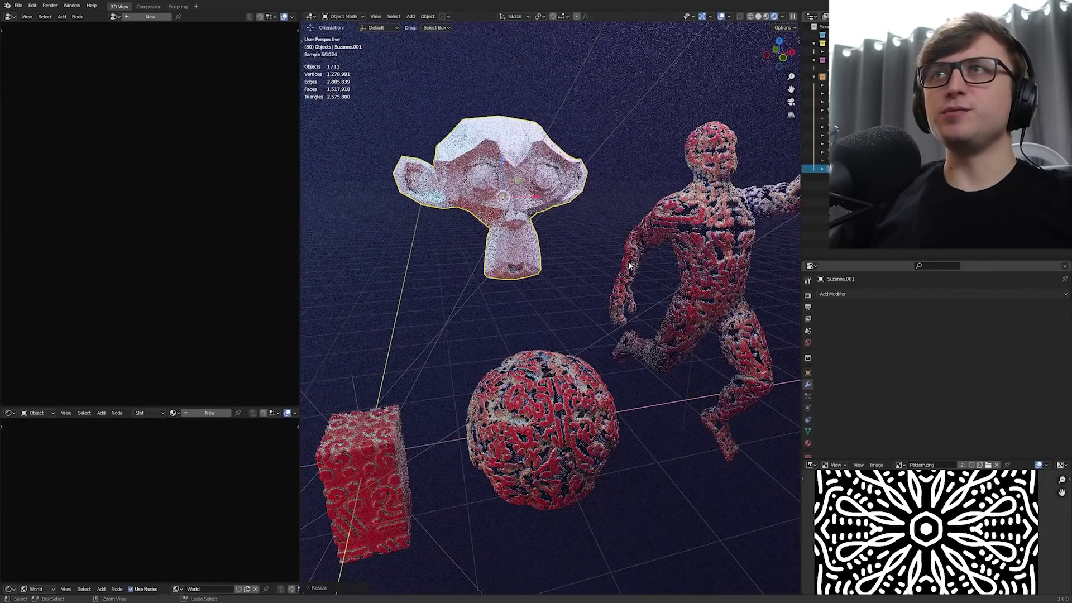
pyautogui.hotkey('ctrl', '4')
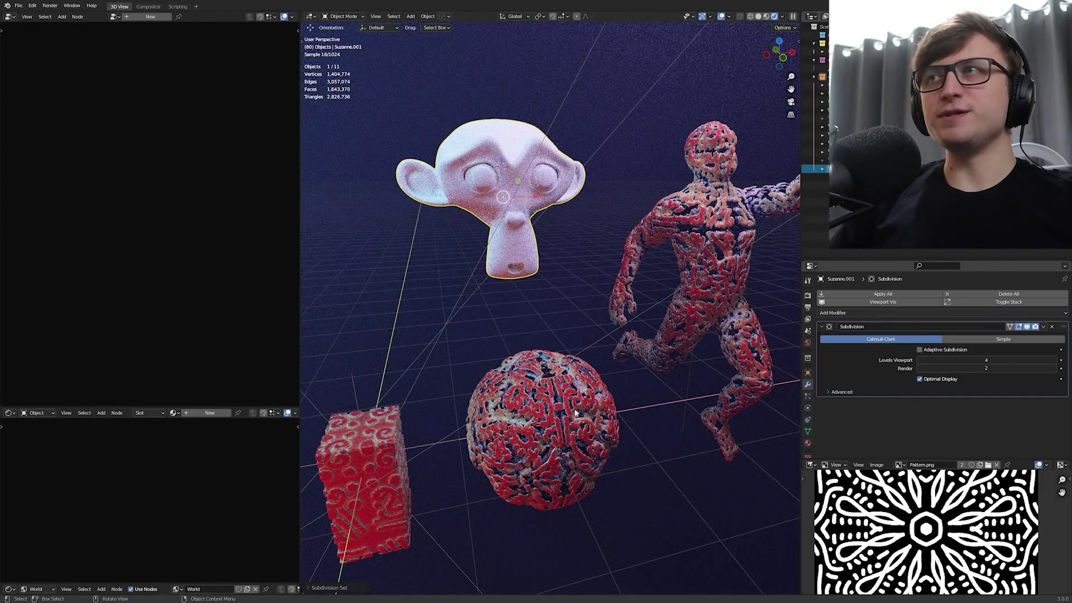
# Delete the running figure and the box, and apply the Voxel Surface effect to the monkey.
pyautogui.click(715, 445)
pyautogui.press('Delete')
pyautogui.click(389, 442)
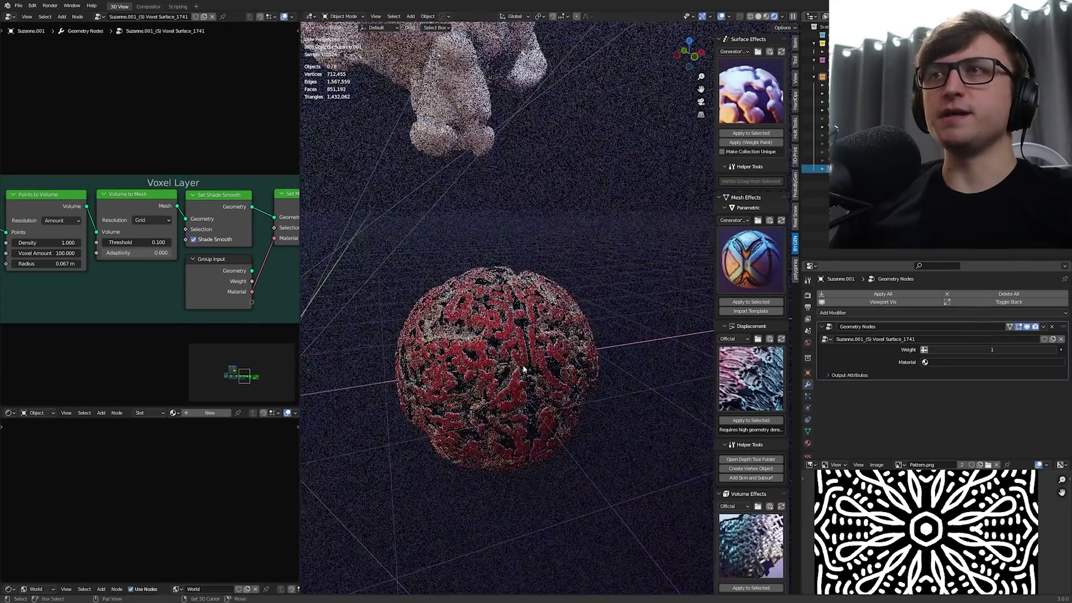
# Set the Radius of the monkey's Points to Volume node to 0.05 m.
pyautogui.scroll(6, 523, 368)
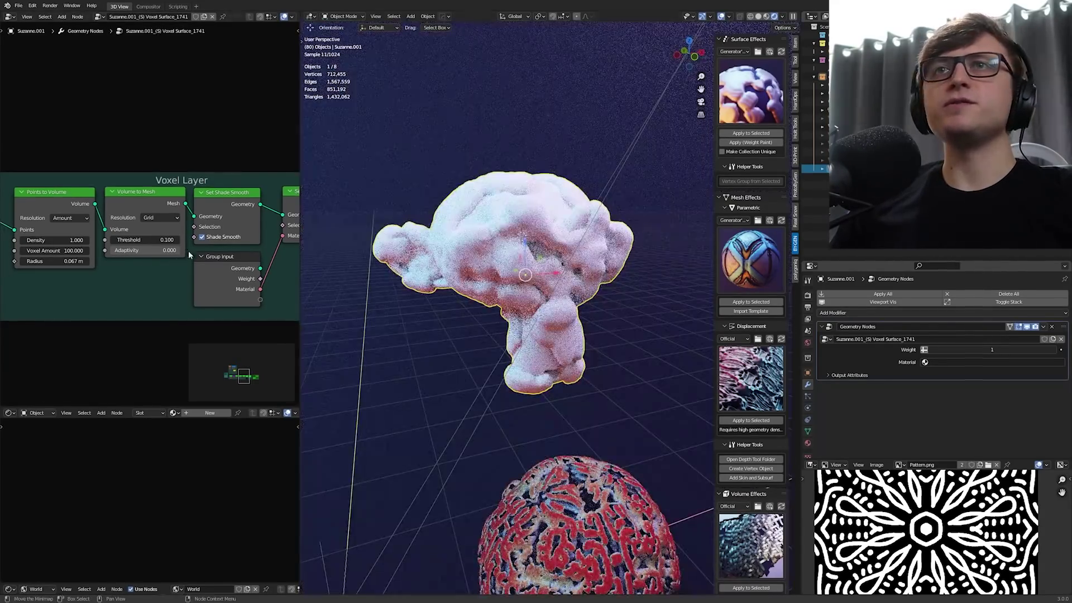
pyautogui.moveTo(73, 283); pyautogui.dragTo(129, 253, button='middle')
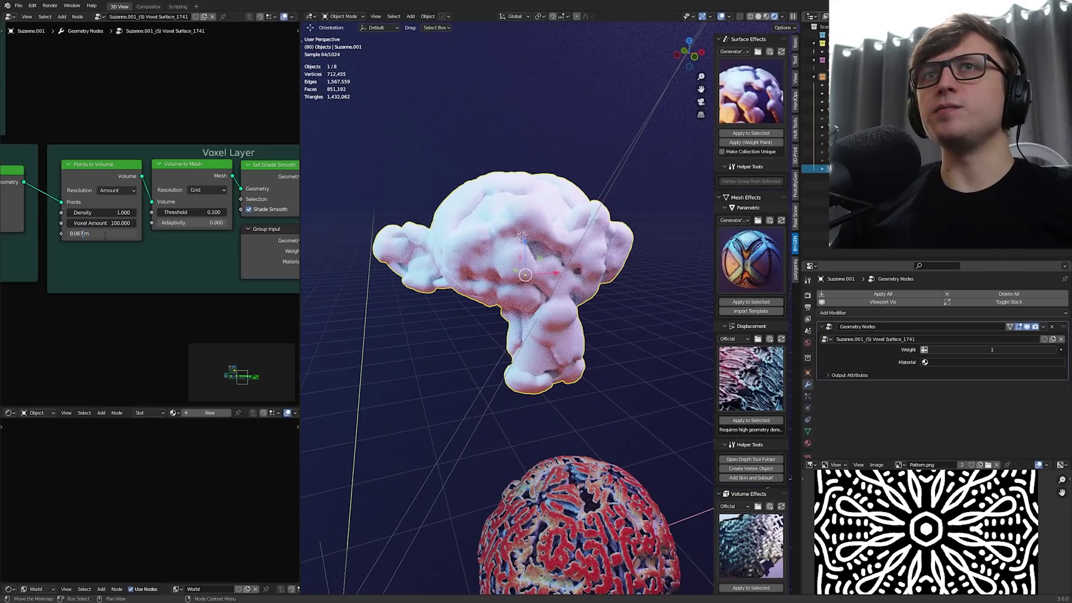
pyautogui.press('Return')
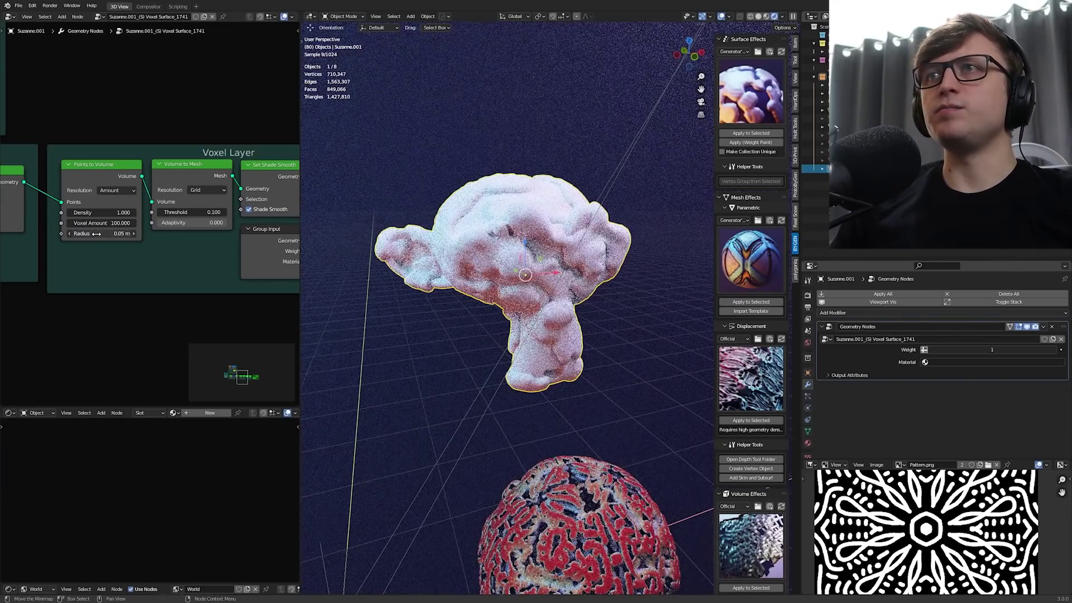
# Apply the monkey's Geometry Nodes modifier, and copy the sphere's modifiers onto the monkey.
pyautogui.click(1043, 326)
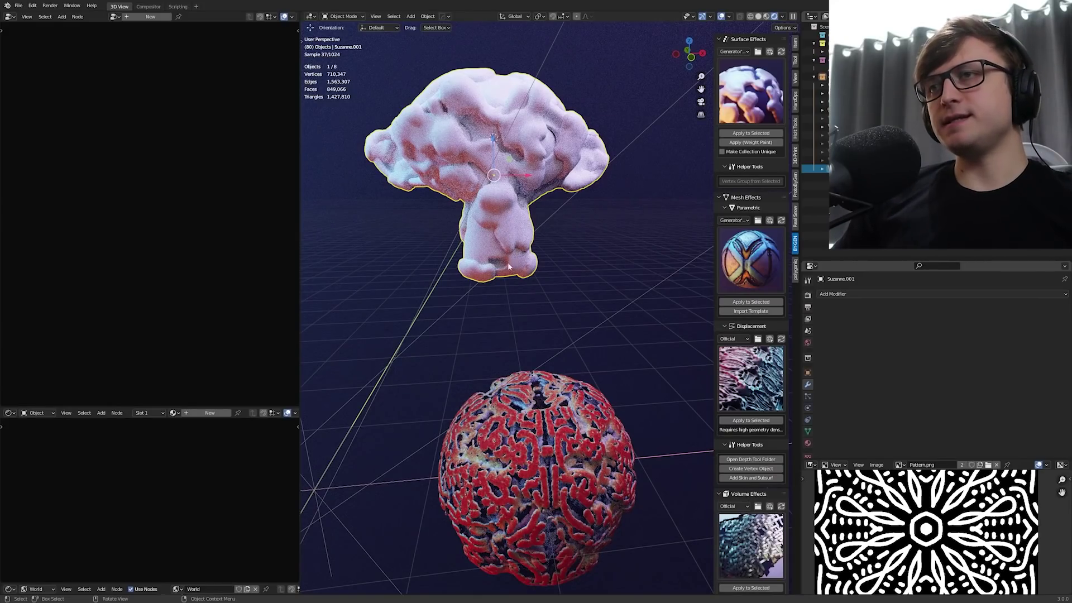
pyautogui.keyDown('shift'); pyautogui.click(569, 408); pyautogui.keyUp('shift')
pyautogui.hotkey('ctrl', 'l')
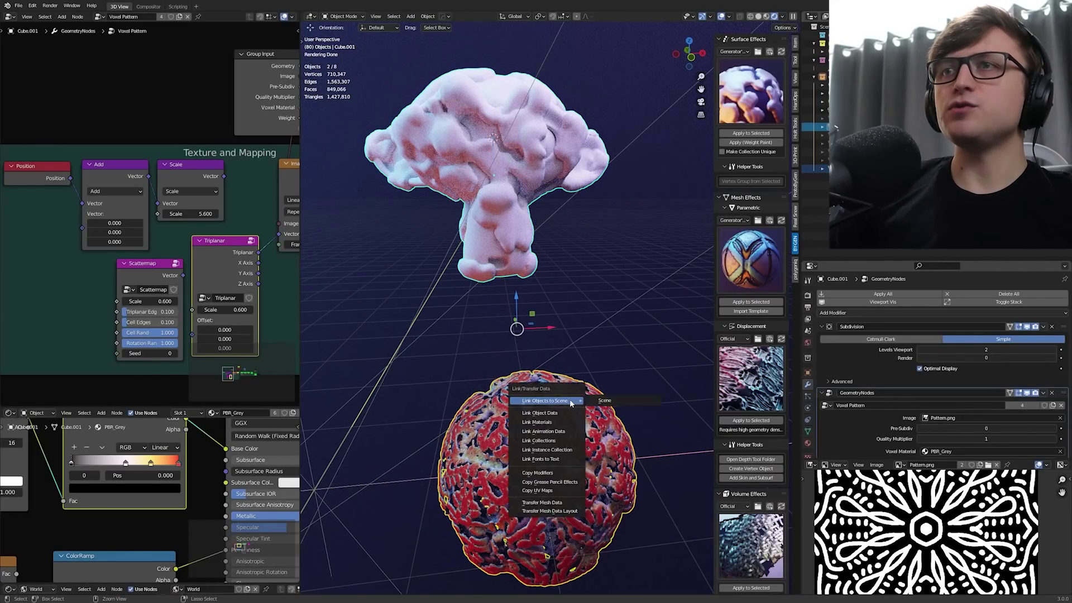
pyautogui.click(538, 472)
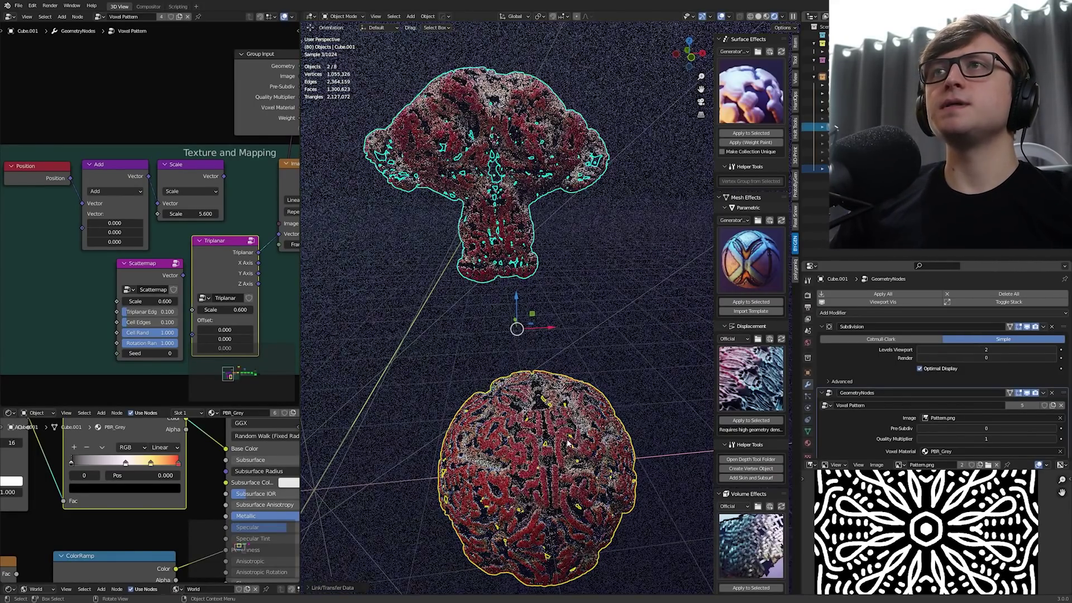
# Hide the viewport overlays and make the monkey the only selected object.
pyautogui.keyDown('shift'); pyautogui.moveTo(501, 289); pyautogui.dragTo(545, 351, button='middle'); pyautogui.keyUp('shift')
pyautogui.hotkey('alt', 'shift', 'z')
pyautogui.scroll(-1, 536, 346)
pyautogui.click(599, 277)
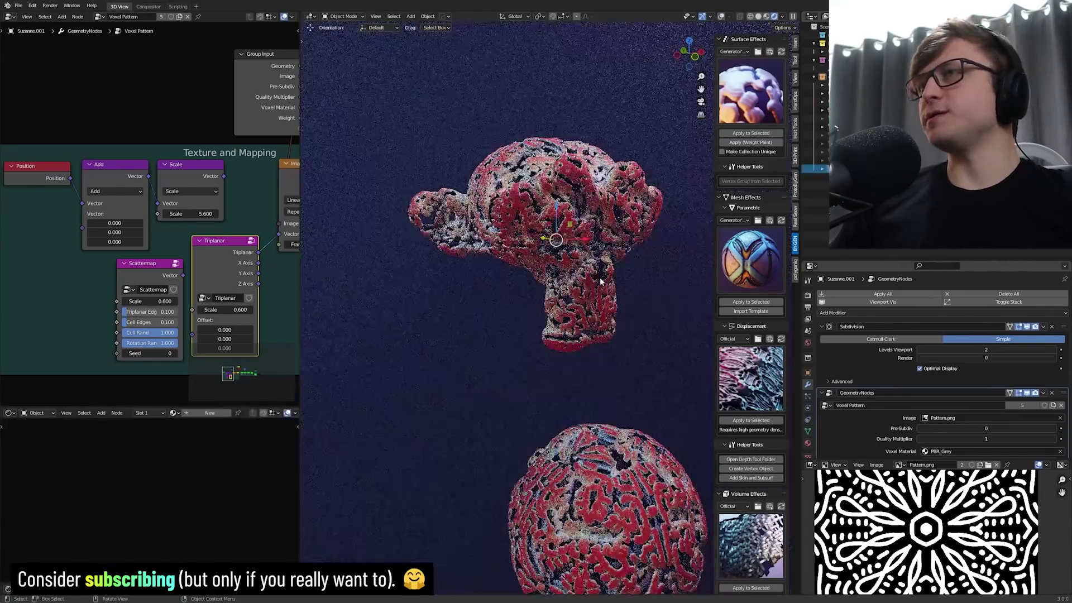
# Examine the voxel pattern on the monkey and the sphere from several angles.
pyautogui.scroll(1, 600, 276)
pyautogui.keyDown('shift'); pyautogui.moveTo(599, 277); pyautogui.dragTo(627, 303, button='middle'); pyautogui.keyUp('shift')
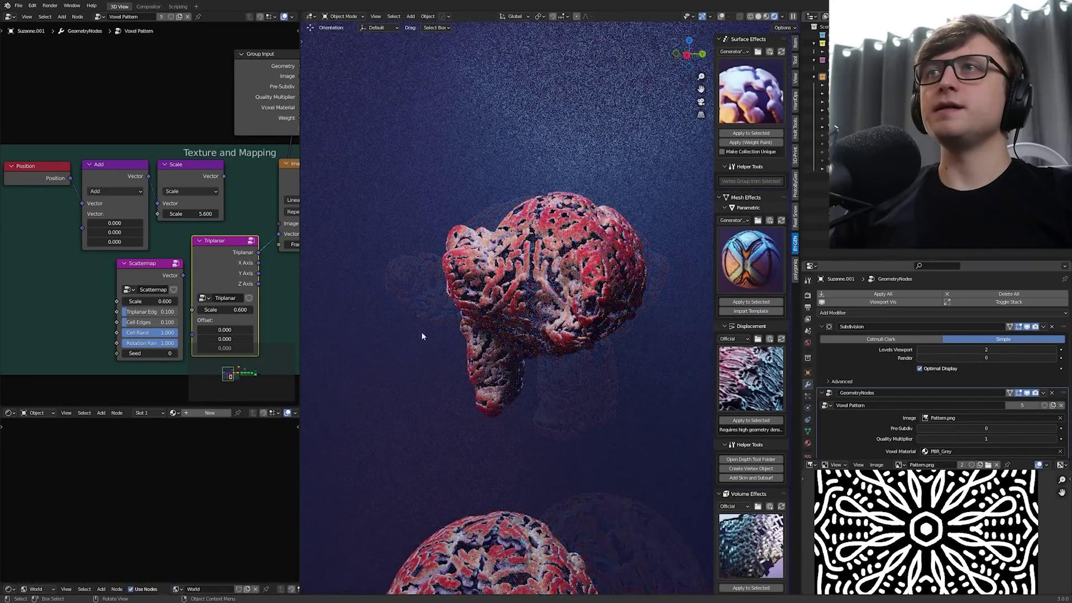
pyautogui.moveTo(421, 335); pyautogui.dragTo(528, 345, button='middle')
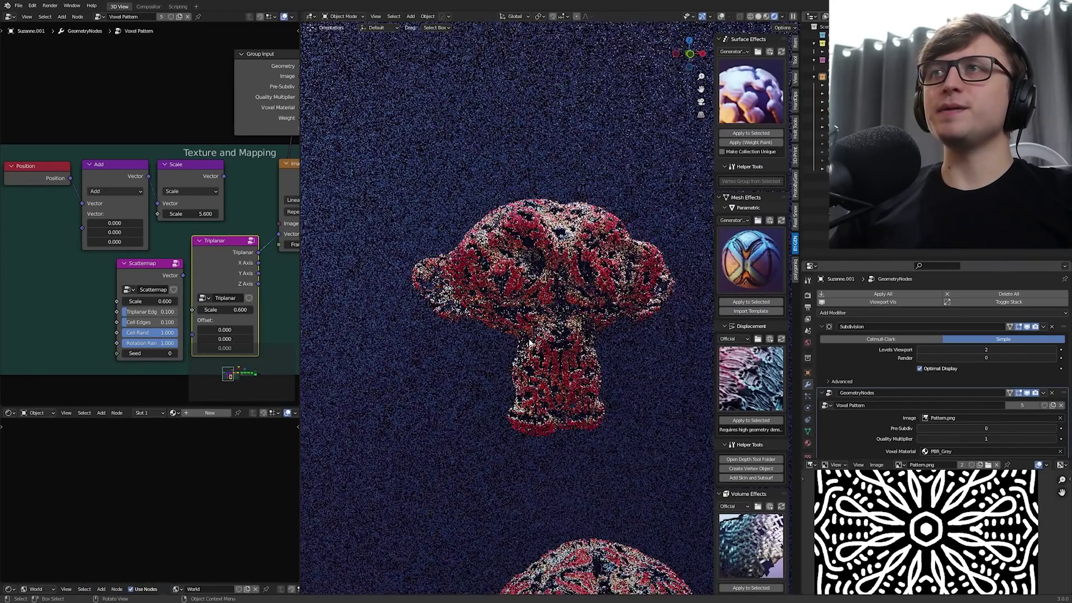
pyautogui.scroll(-2, 529, 345)
pyautogui.keyDown('shift'); pyautogui.moveTo(545, 503); pyautogui.dragTo(540, 403, button='middle'); pyautogui.keyUp('shift')
pyautogui.moveTo(541, 403)
pyautogui.mouseDown(button='middle')
pyautogui.moveTo(538, 422)
pyautogui.moveTo(550, 405)
pyautogui.moveTo(557, 416)
pyautogui.mouseUp(button='middle')
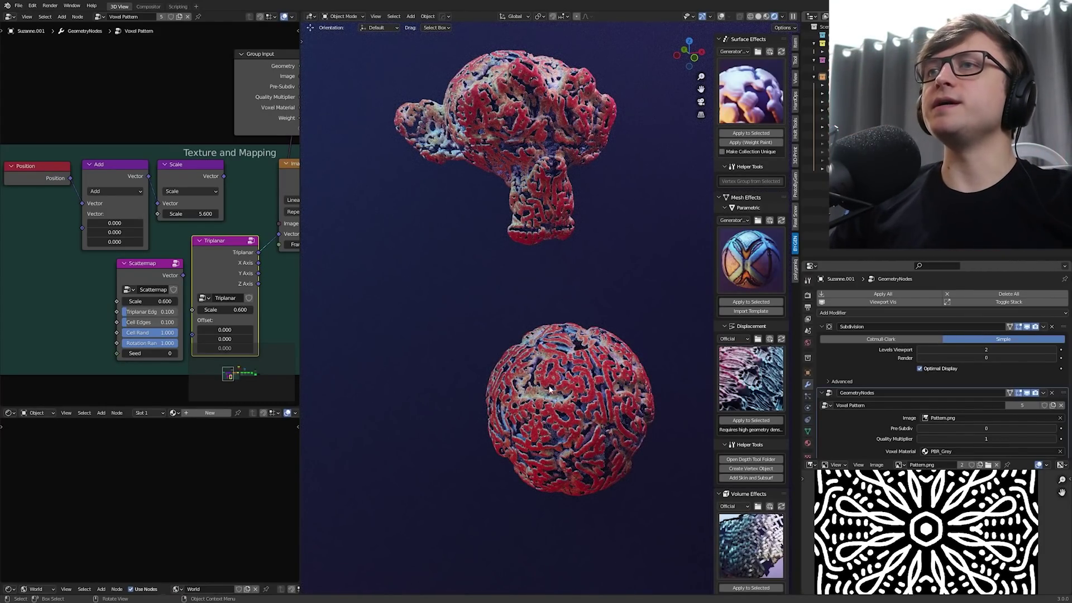
pyautogui.scroll(-1, 884, 429)
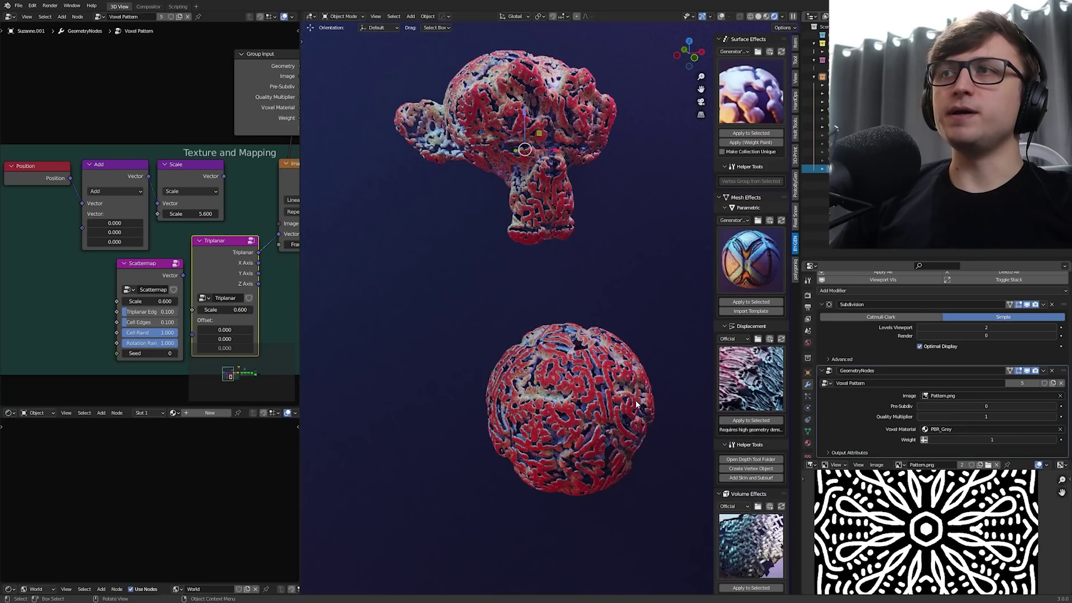
pyautogui.keyDown('shift'); pyautogui.moveTo(571, 371); pyautogui.dragTo(544, 330, button='middle'); pyautogui.keyUp('shift')
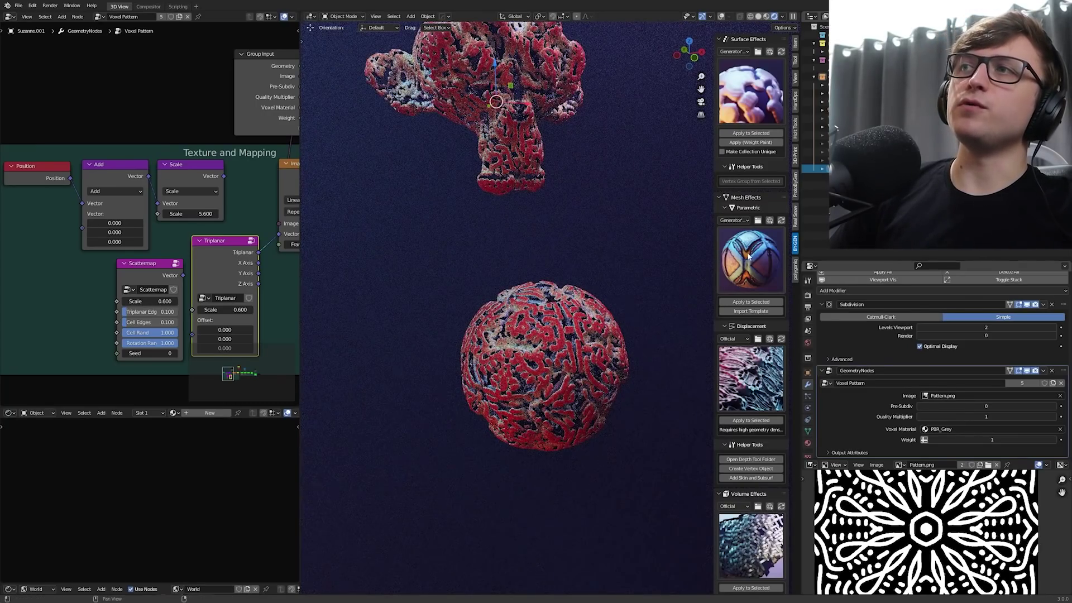
# Browse the available parametric mesh effects without choosing one, and view the monkey and sphere from the front.
pyautogui.click(749, 256)
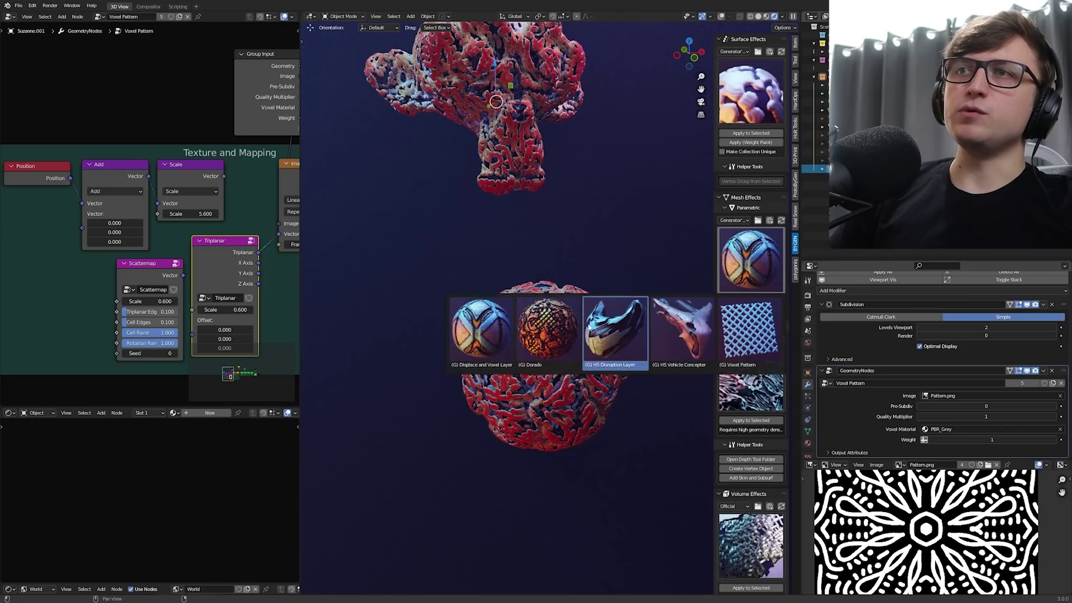
pyautogui.press('Escape')
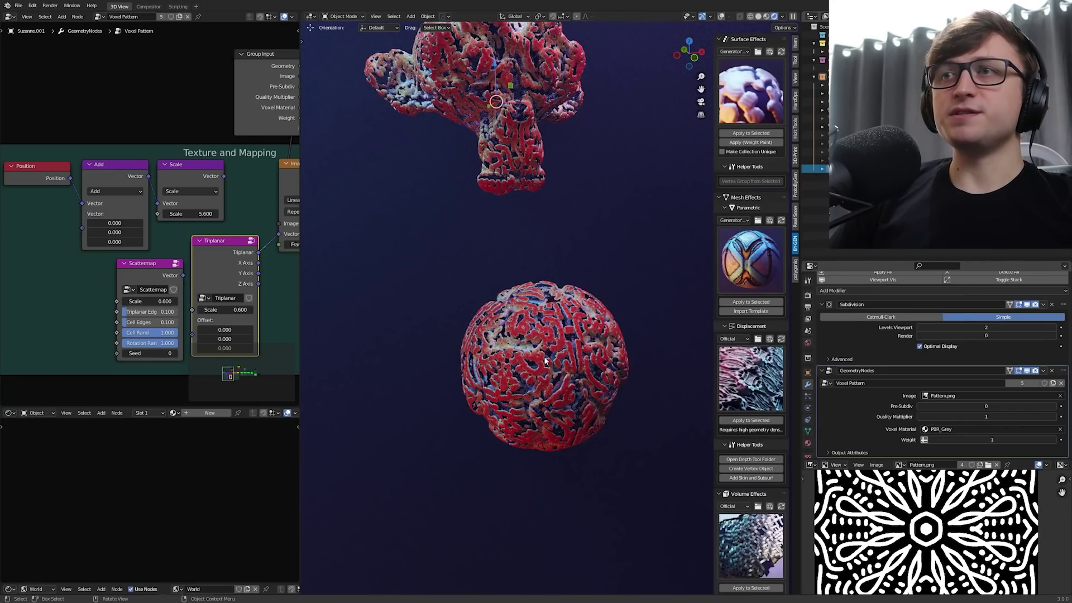
pyautogui.moveTo(568, 408); pyautogui.dragTo(510, 342, button='middle')
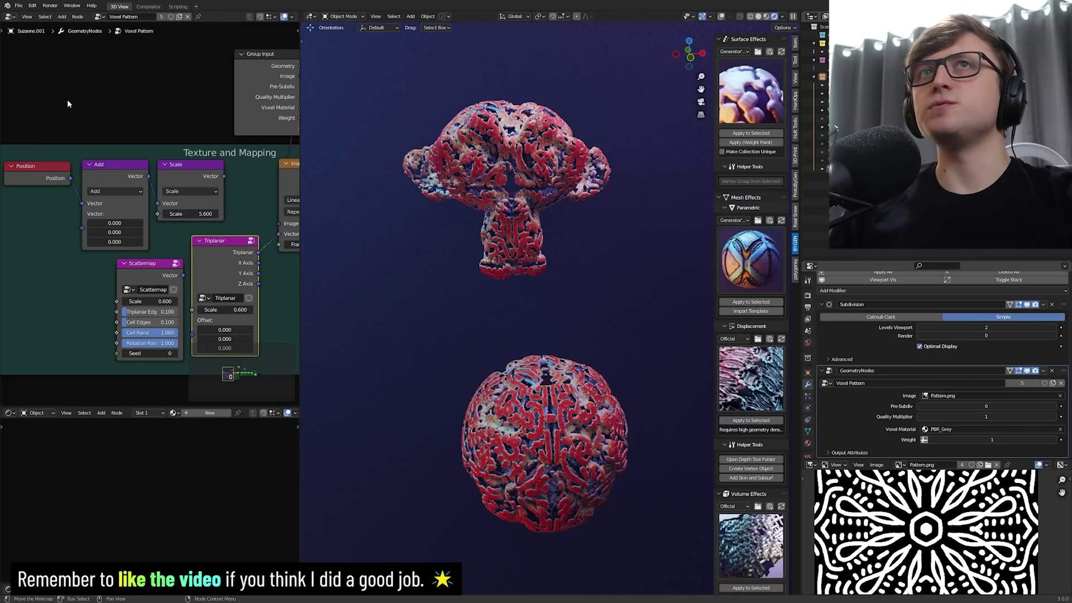
# Bring up the file commands for the scene.
pyautogui.click(18, 6)
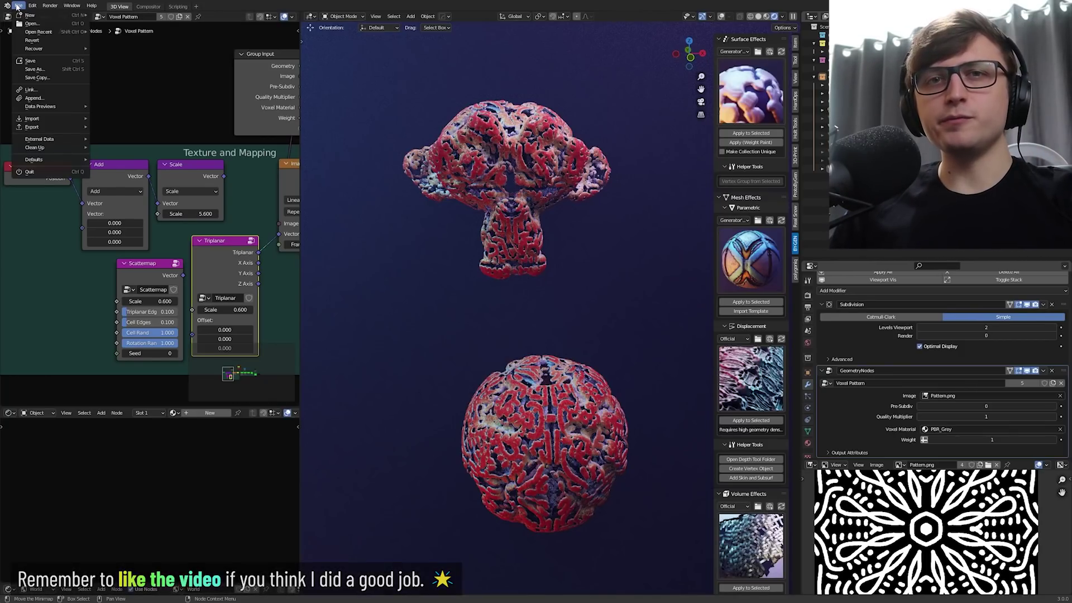